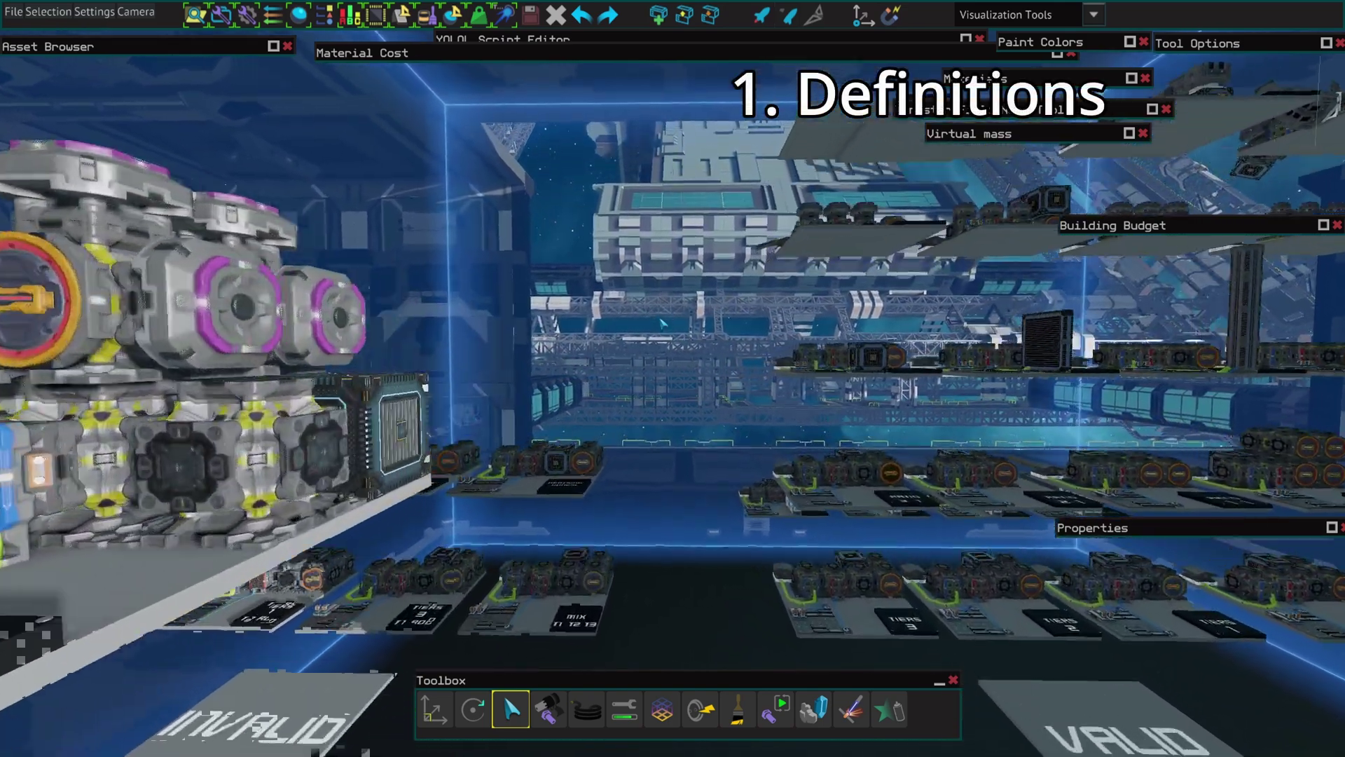
{"action": "key", "text": "w"}
{"action": "key", "text": "w"}
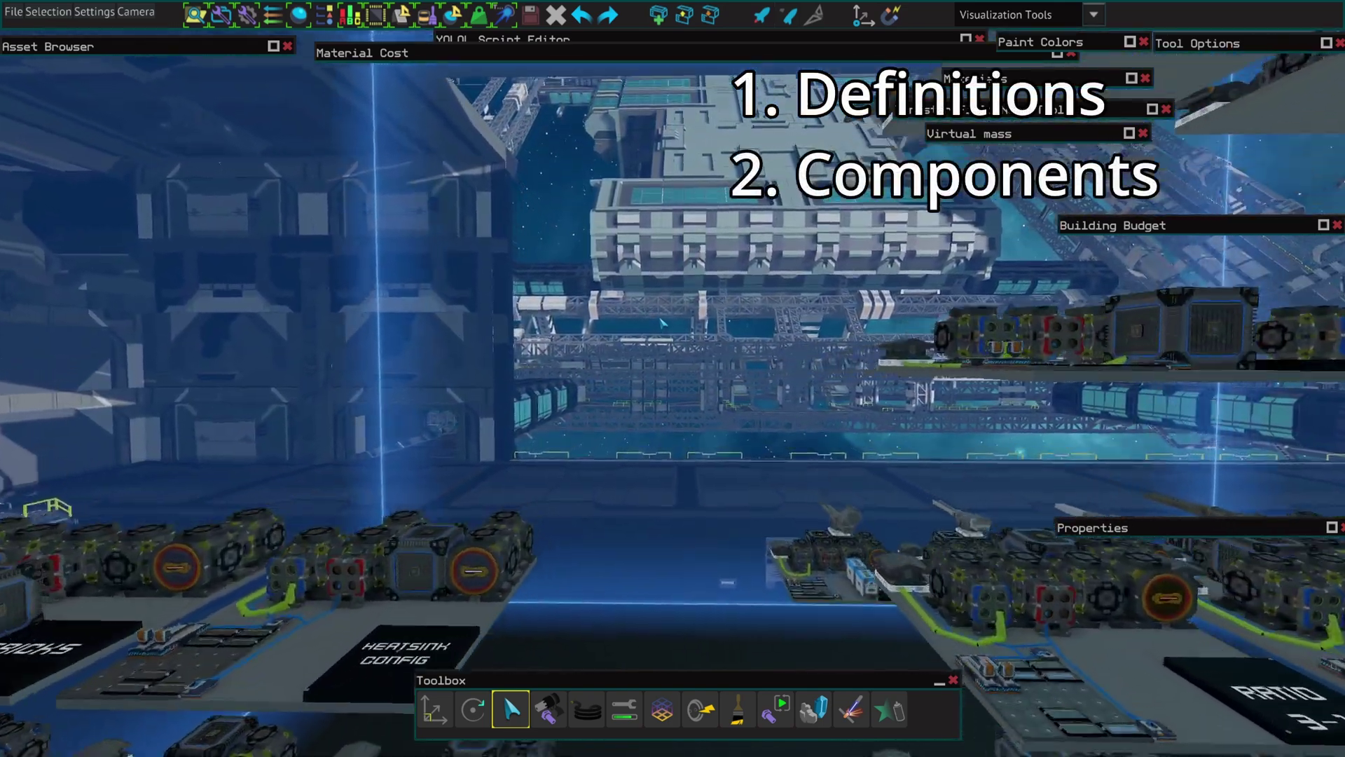
{"action": "key", "text": "s"}
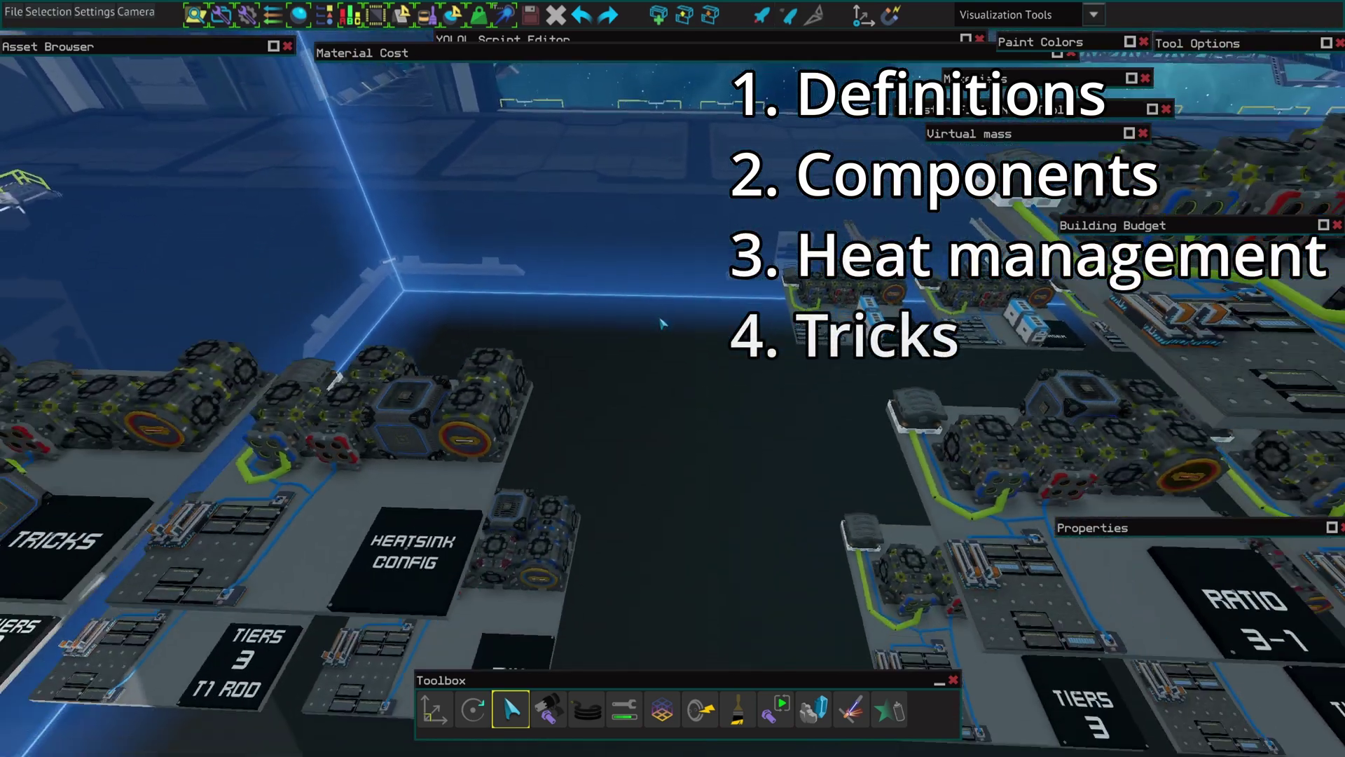
{"action": "key", "text": "s"}
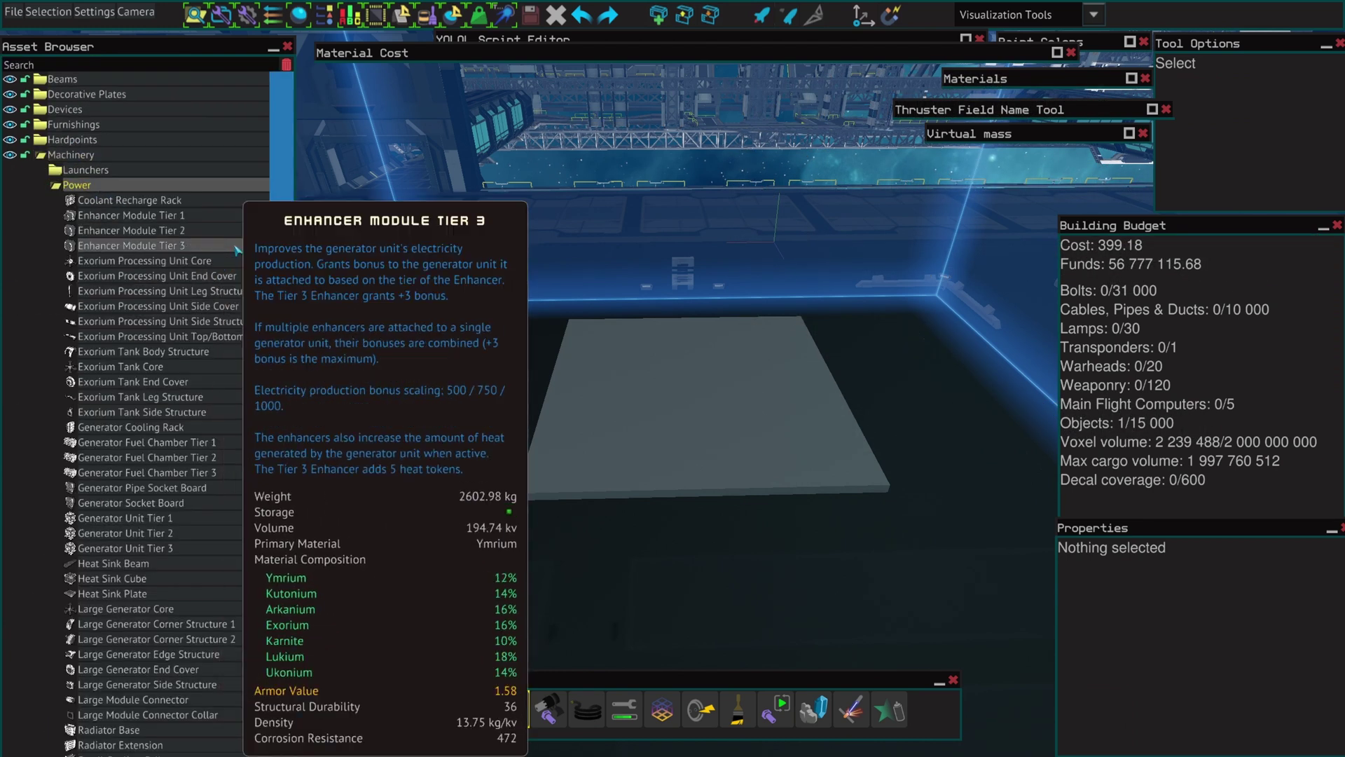
Place a Generator Unit Tier 1 on the front corner of the plate
{"action": "scroll", "coordinate": [133, 470], "scroll_direction": "down", "scroll_amount": 3}
{"action": "left_click", "coordinate": [127, 444]}
{"action": "key", "text": "w"}
{"action": "key", "text": "a"}
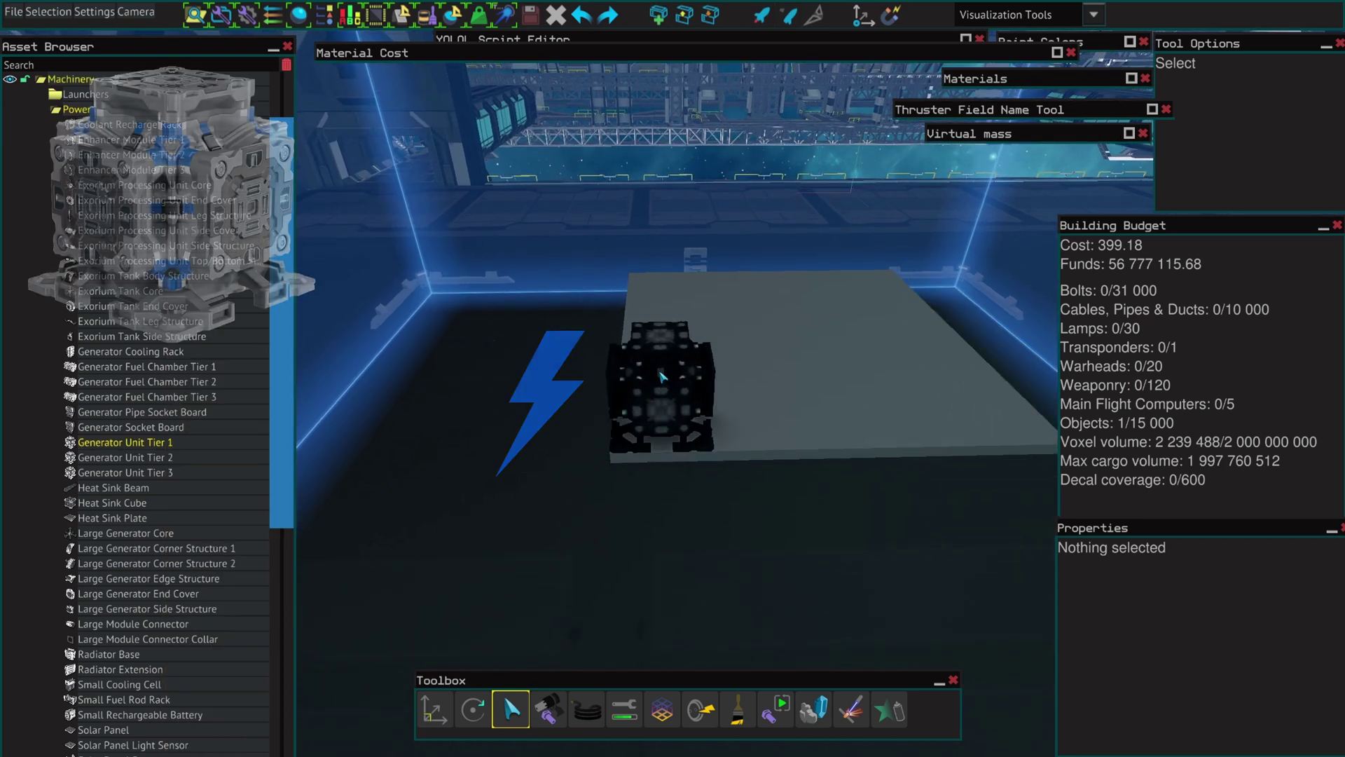
{"action": "left_click_drag", "start_coordinate": [662, 376], "coordinate": [491, 405]}
Attach a Generator Fuel Chamber Tier 1 beside the generator unit
{"action": "scroll", "coordinate": [196, 500], "scroll_direction": "down", "scroll_amount": 2}
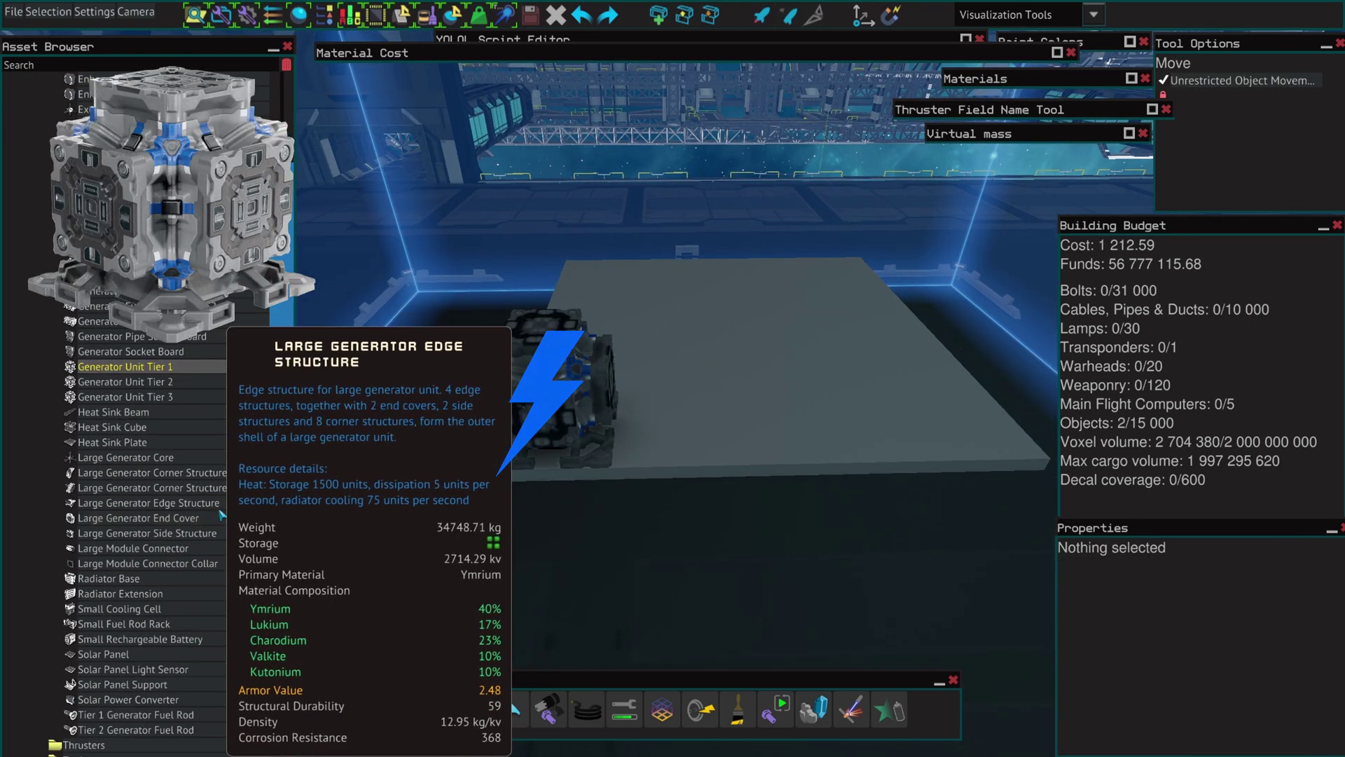
{"action": "left_click", "coordinate": [152, 292]}
{"action": "key", "text": "s"}
{"action": "left_click", "coordinate": [666, 394]}
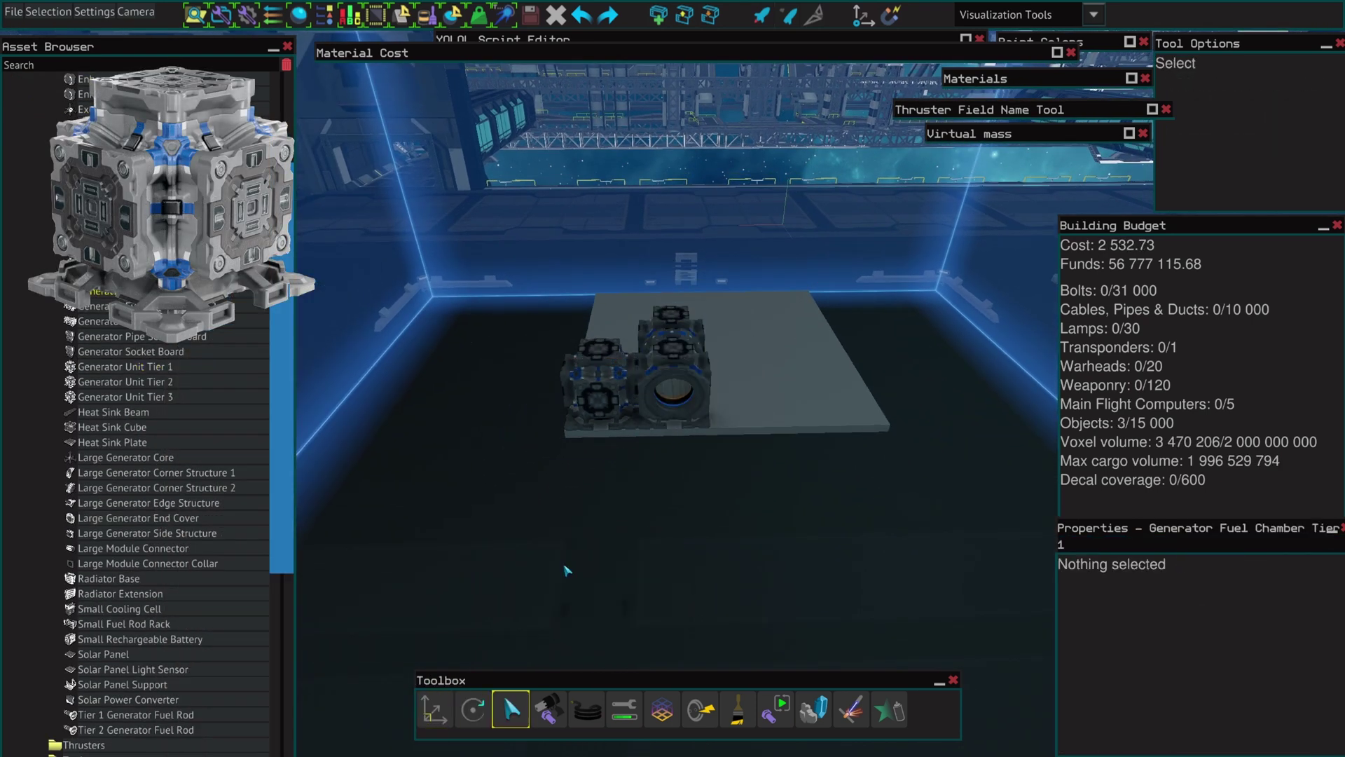
Insert a Tier 1 Generator Fuel Rod into the fuel chamber and bolt the generator parts together
{"action": "scroll", "coordinate": [175, 490], "scroll_direction": "down", "scroll_amount": 2}
{"action": "left_click_drag", "start_coordinate": [136, 639], "coordinate": [638, 424]}
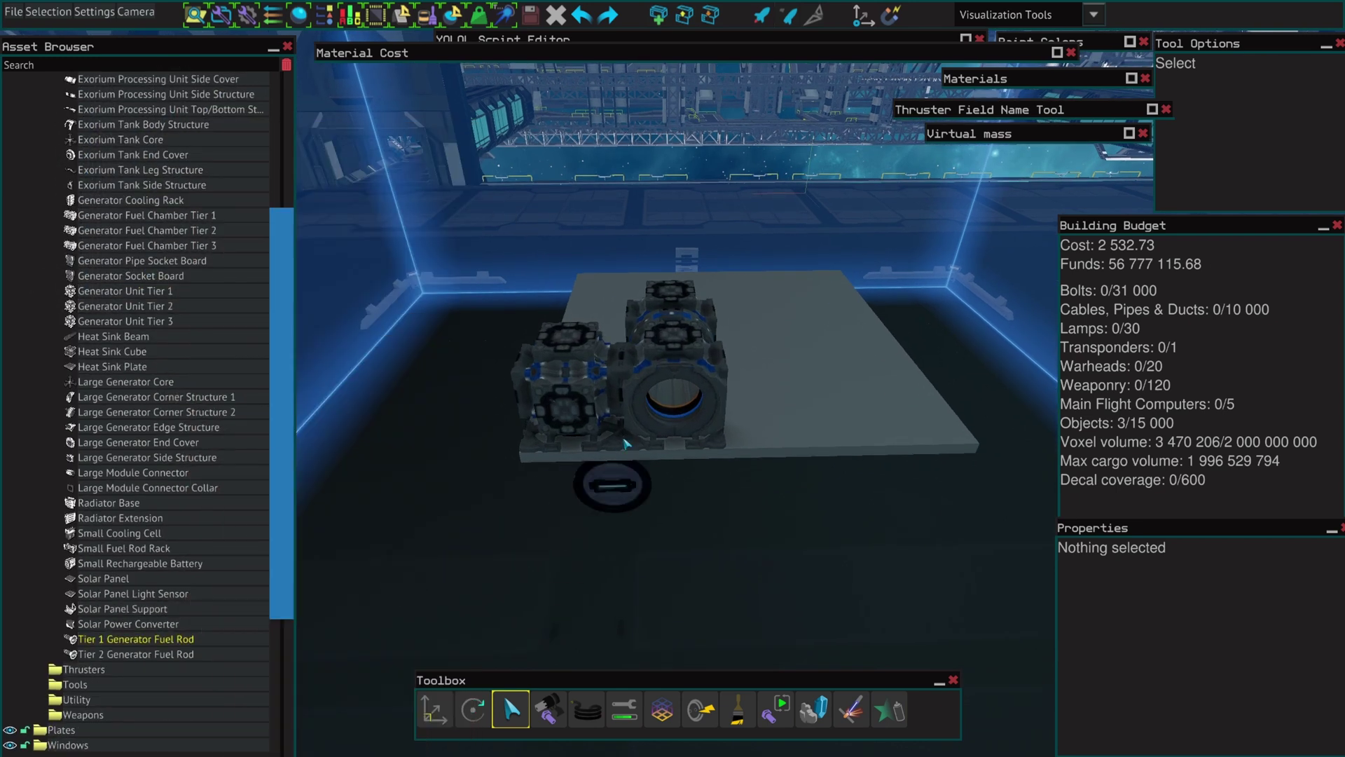
{"action": "left_click", "coordinate": [686, 401]}
{"action": "right_click_drag", "start_coordinate": [686, 400], "coordinate": [789, 372]}
{"action": "left_click_drag", "start_coordinate": [789, 372], "coordinate": [578, 588]}
{"action": "key", "text": "b"}
{"action": "key", "text": "Return"}
Attach a Generator Cooling Rack and a Generator Socket Board to the side of the generator assembly
{"action": "key", "text": "w"}
{"action": "right_click_drag", "start_coordinate": [577, 588], "coordinate": [535, 426]}
{"action": "left_click_drag", "start_coordinate": [536, 426], "coordinate": [573, 435]}
{"action": "right_click_drag", "start_coordinate": [573, 435], "coordinate": [543, 477]}
{"action": "left_click", "coordinate": [542, 476]}
{"action": "key", "text": "Escape"}
{"action": "right_click_drag", "start_coordinate": [459, 224], "coordinate": [421, 308]}
{"action": "key", "text": "a"}
{"action": "left_click", "coordinate": [156, 276]}
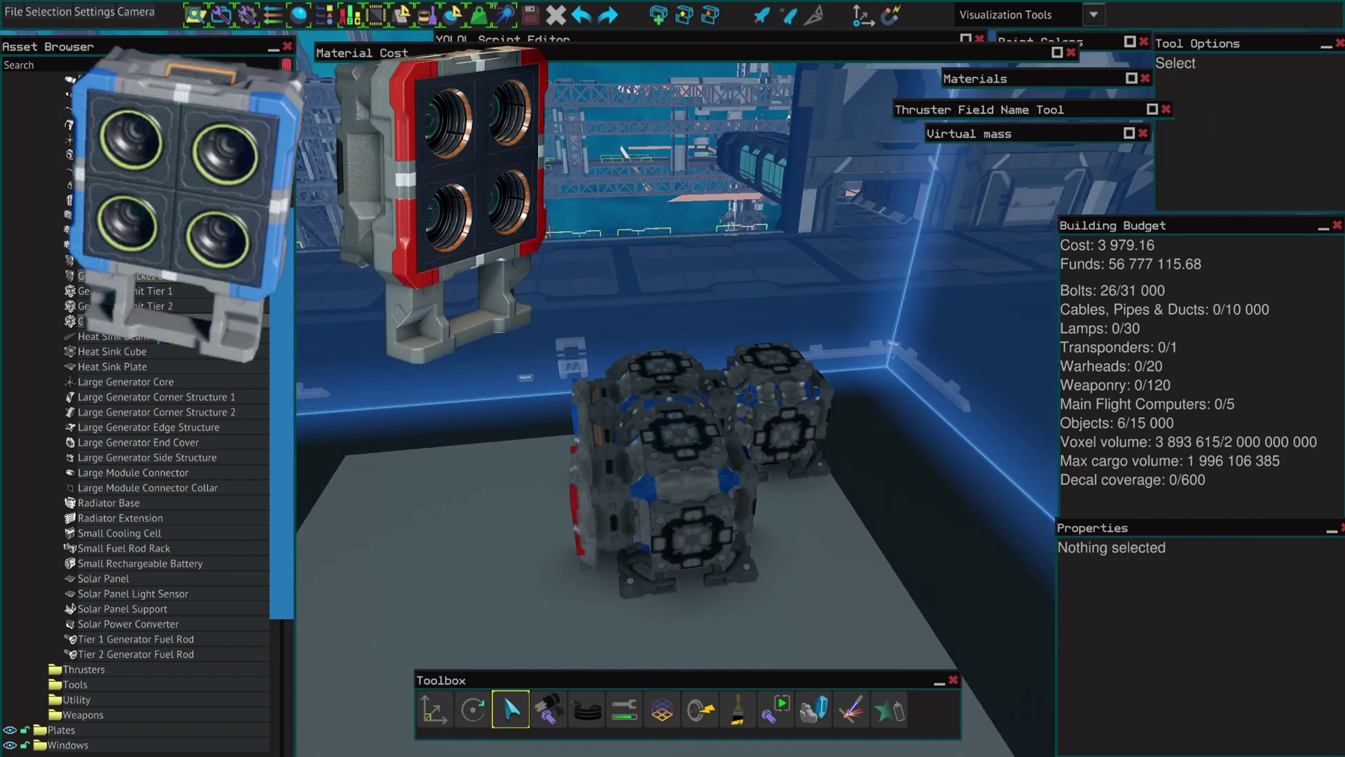
Attach a Heat Sink Cube to the generator assembly and bolt it on
{"action": "left_click", "coordinate": [148, 357]}
{"action": "right_click_drag", "start_coordinate": [820, 519], "coordinate": [799, 427]}
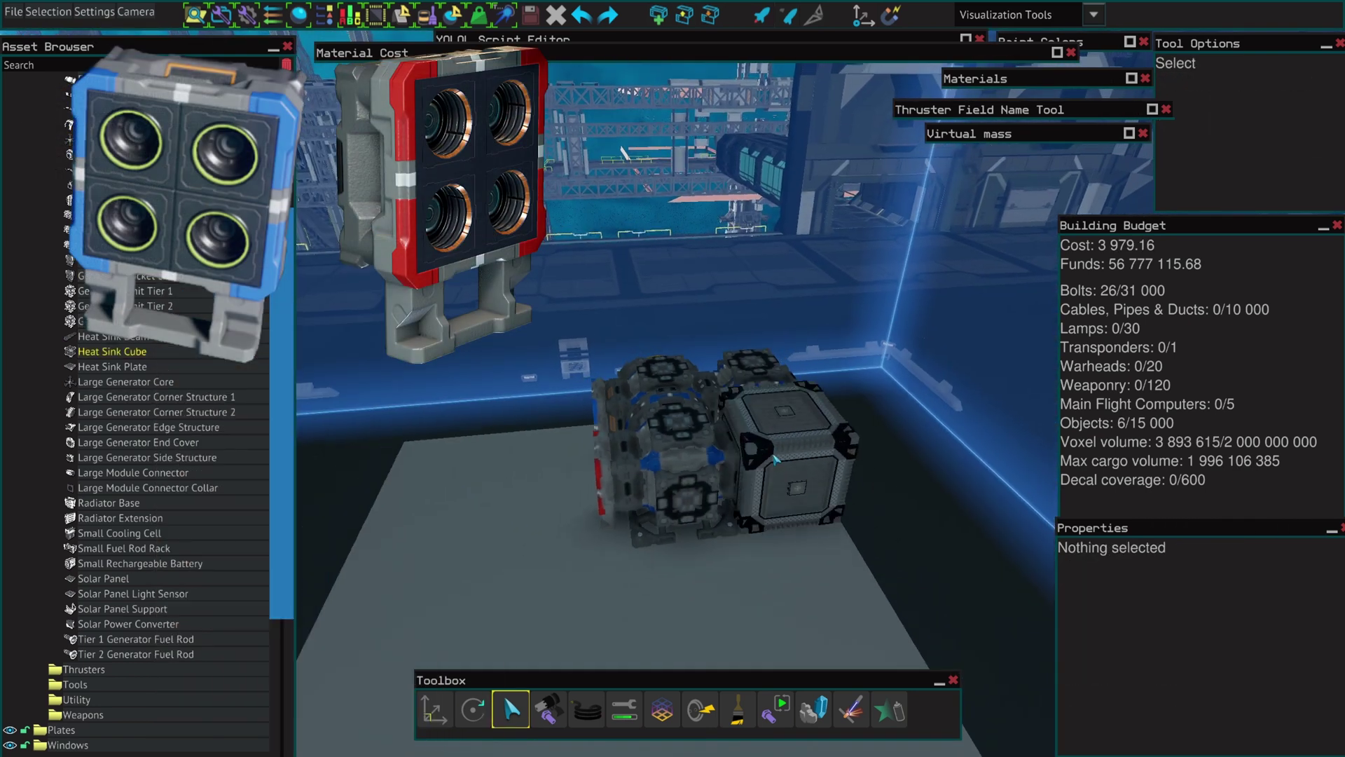
{"action": "left_click", "coordinate": [799, 428]}
{"action": "right_click_drag", "start_coordinate": [910, 504], "coordinate": [680, 306]}
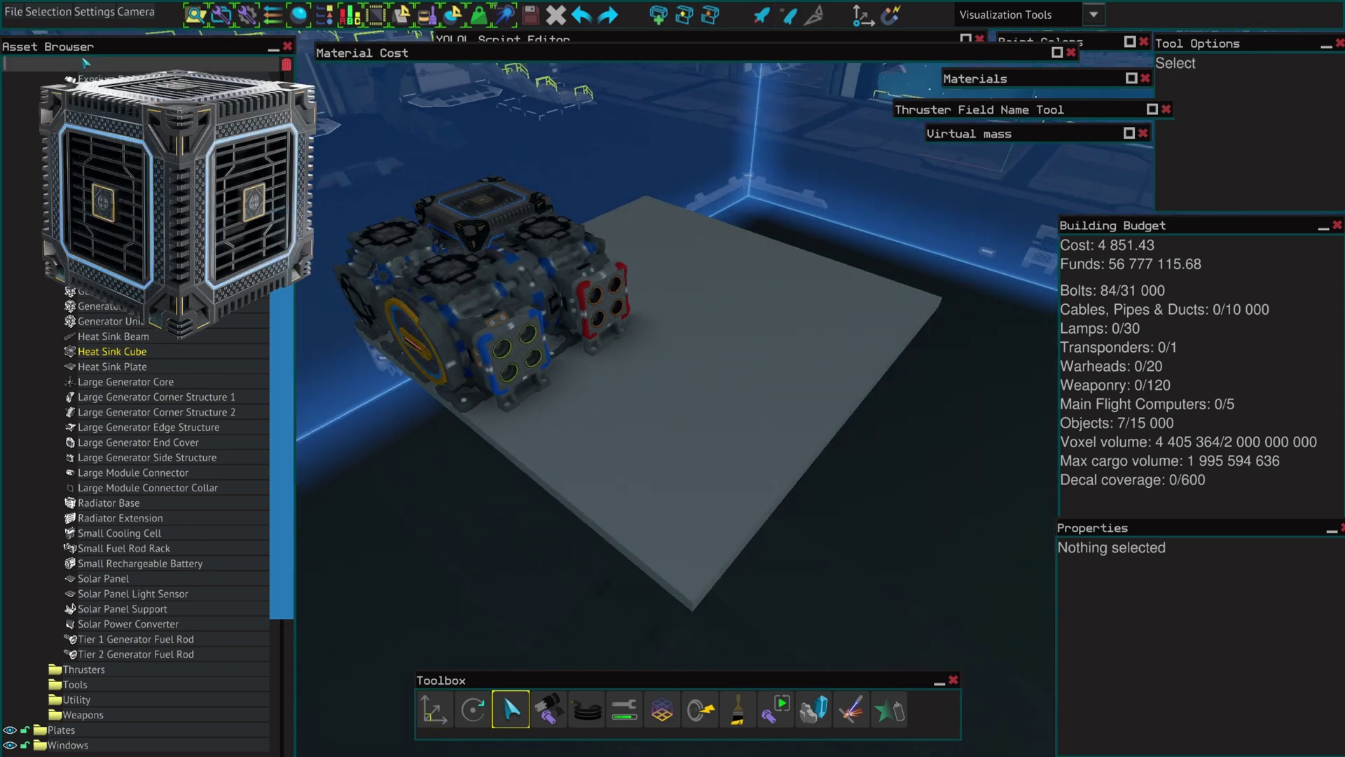
Search the assets for "radia", place a Radiator Base, and add a Device Hardpoint for it
{"action": "type", "text": "radia"}
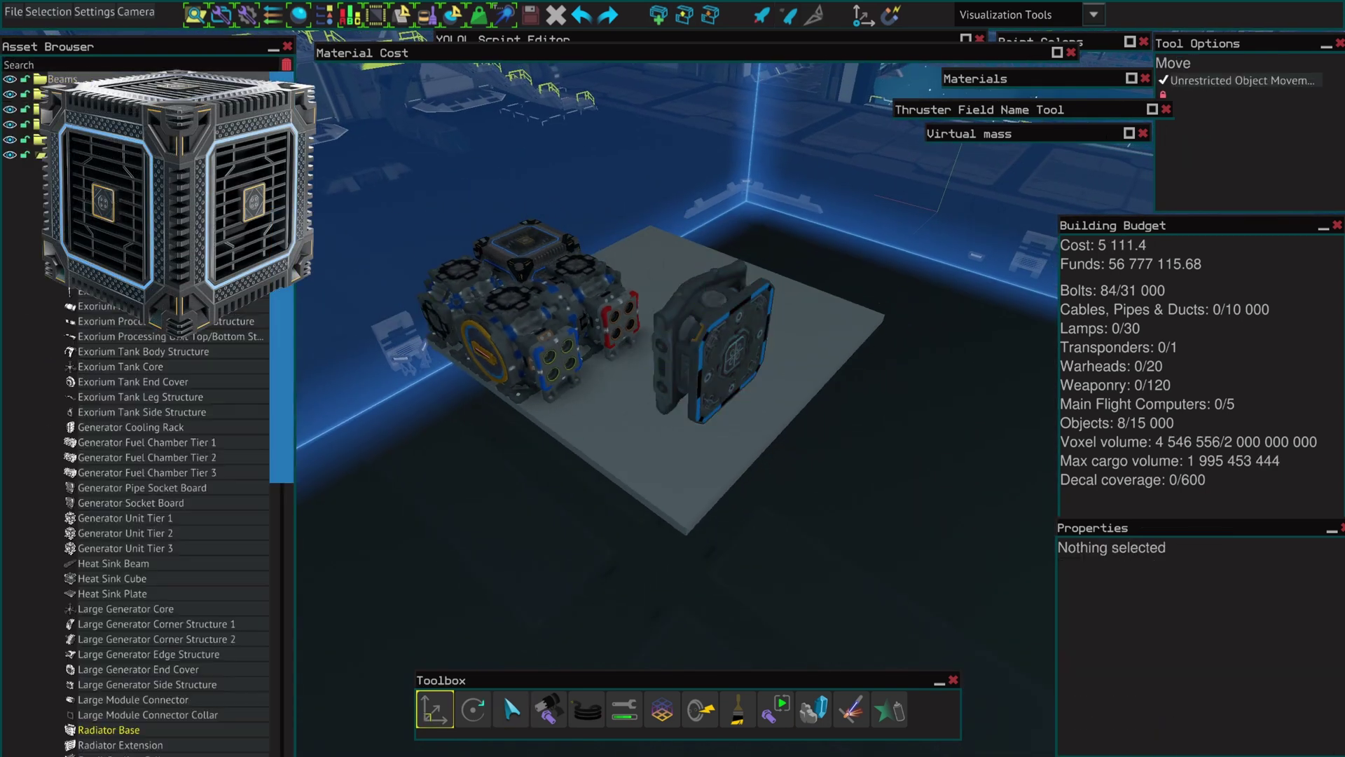
{"action": "left_click", "coordinate": [83, 155]}
{"action": "left_click", "coordinate": [83, 140]}
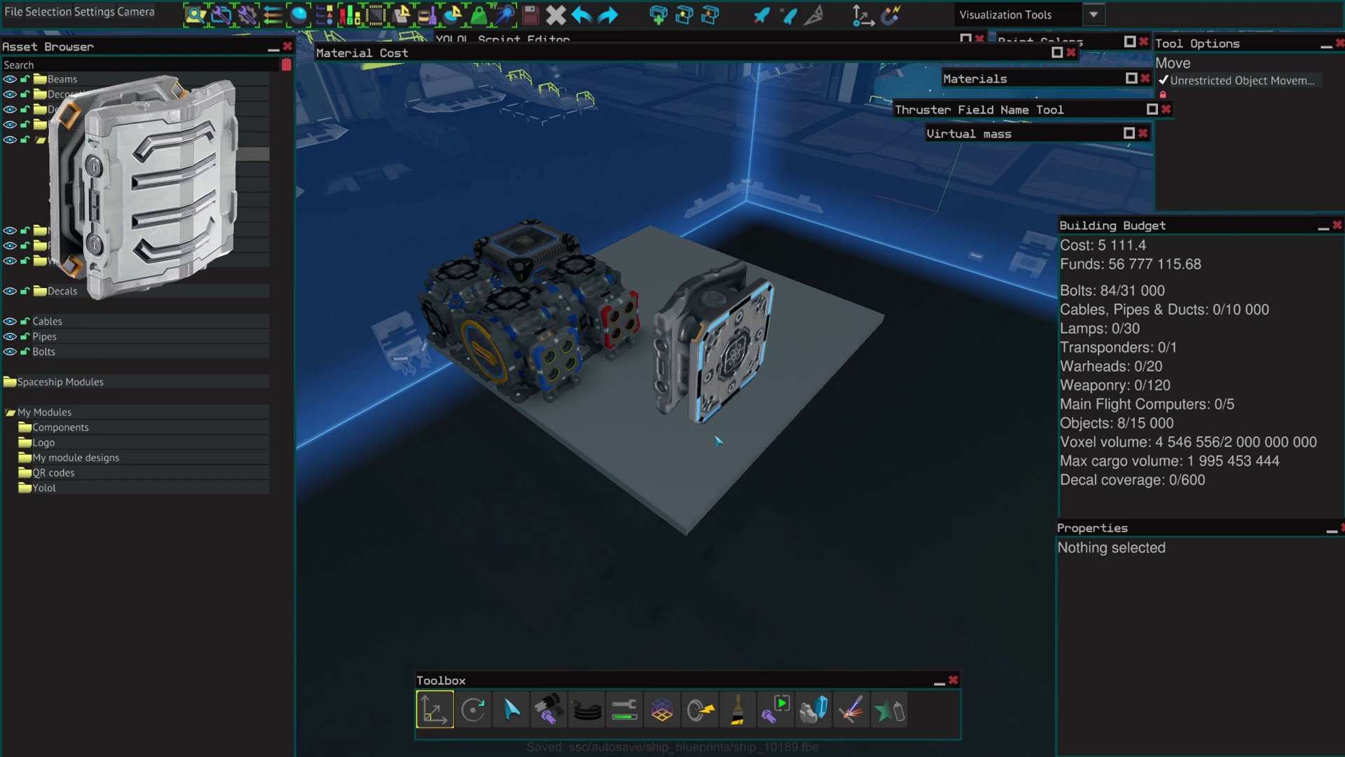
{"action": "left_click", "coordinate": [736, 351]}
{"action": "key", "text": "Escape"}
{"action": "right_click_drag", "start_coordinate": [732, 350], "coordinate": [694, 347]}
{"action": "left_click", "coordinate": [700, 406]}
{"action": "left_click_drag", "start_coordinate": [791, 427], "coordinate": [791, 476]}
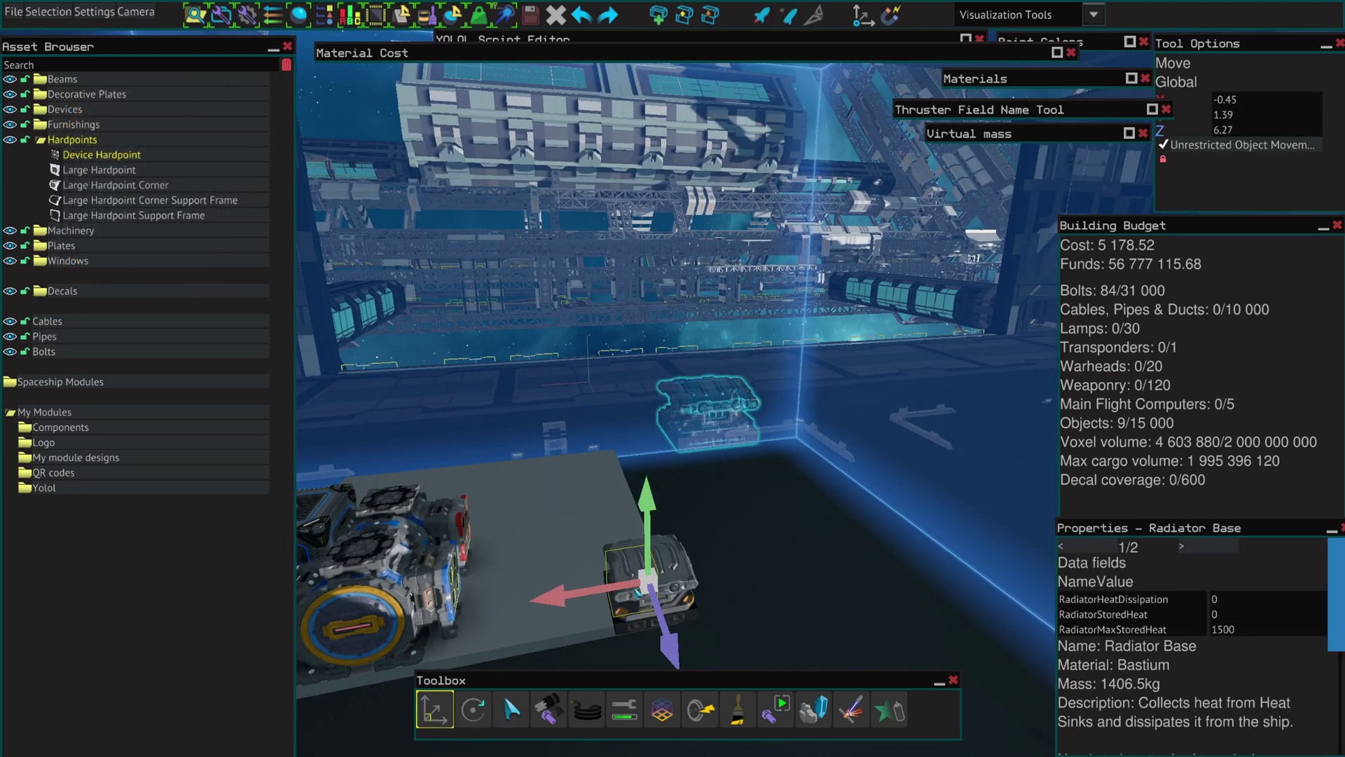
Position the Radiator Base with its hardpoint on the free front corner of the plate and bolt them down
{"action": "key", "text": "s"}
{"action": "right_click_drag", "start_coordinate": [639, 593], "coordinate": [721, 649]}
{"action": "key", "text": "Escape"}
{"action": "left_click_drag", "start_coordinate": [402, 297], "coordinate": [876, 575]}
{"action": "key", "text": "b"}
{"action": "left_click", "coordinate": [44, 140]}
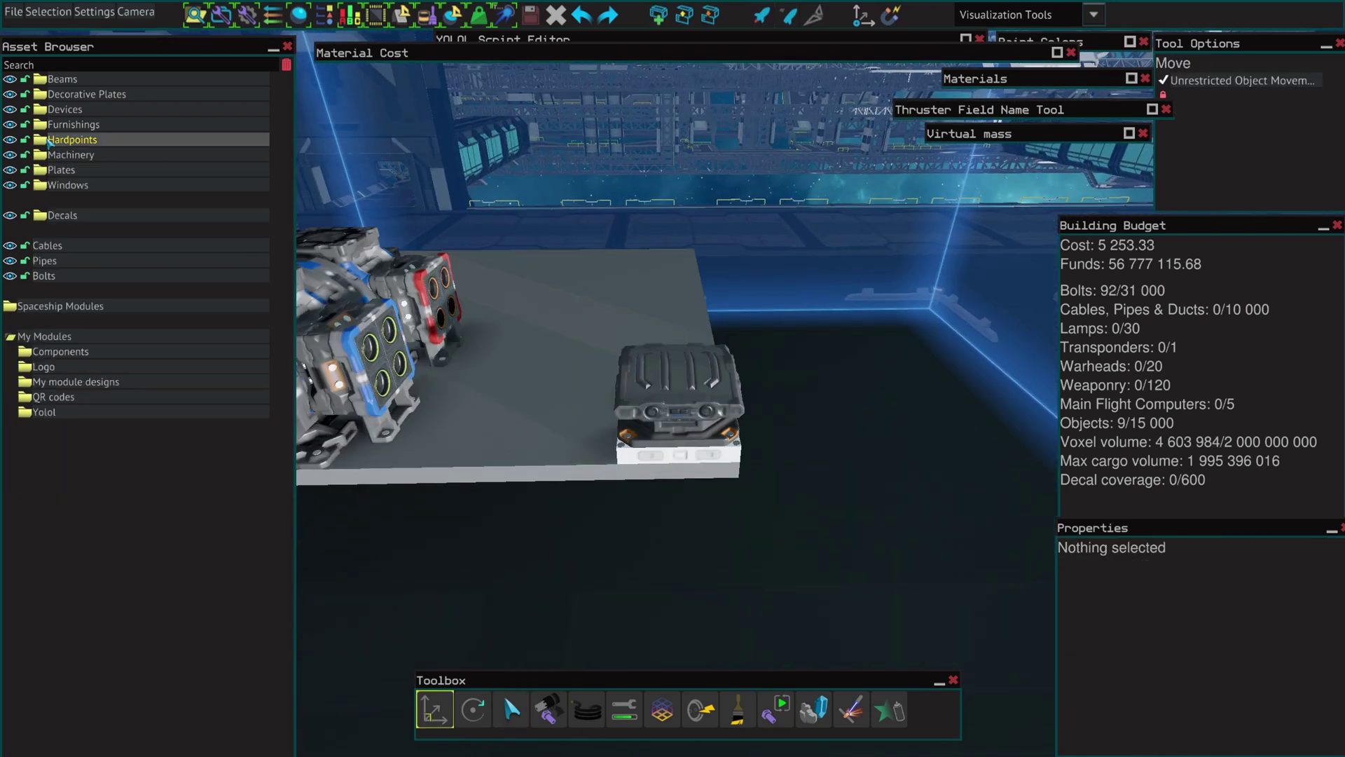
With the machinery hidden, run a pipe from the radiator's hardpoint to the cooling rack and a cable to the socket board
{"action": "left_click", "coordinate": [11, 155]}
{"action": "key", "text": "c"}
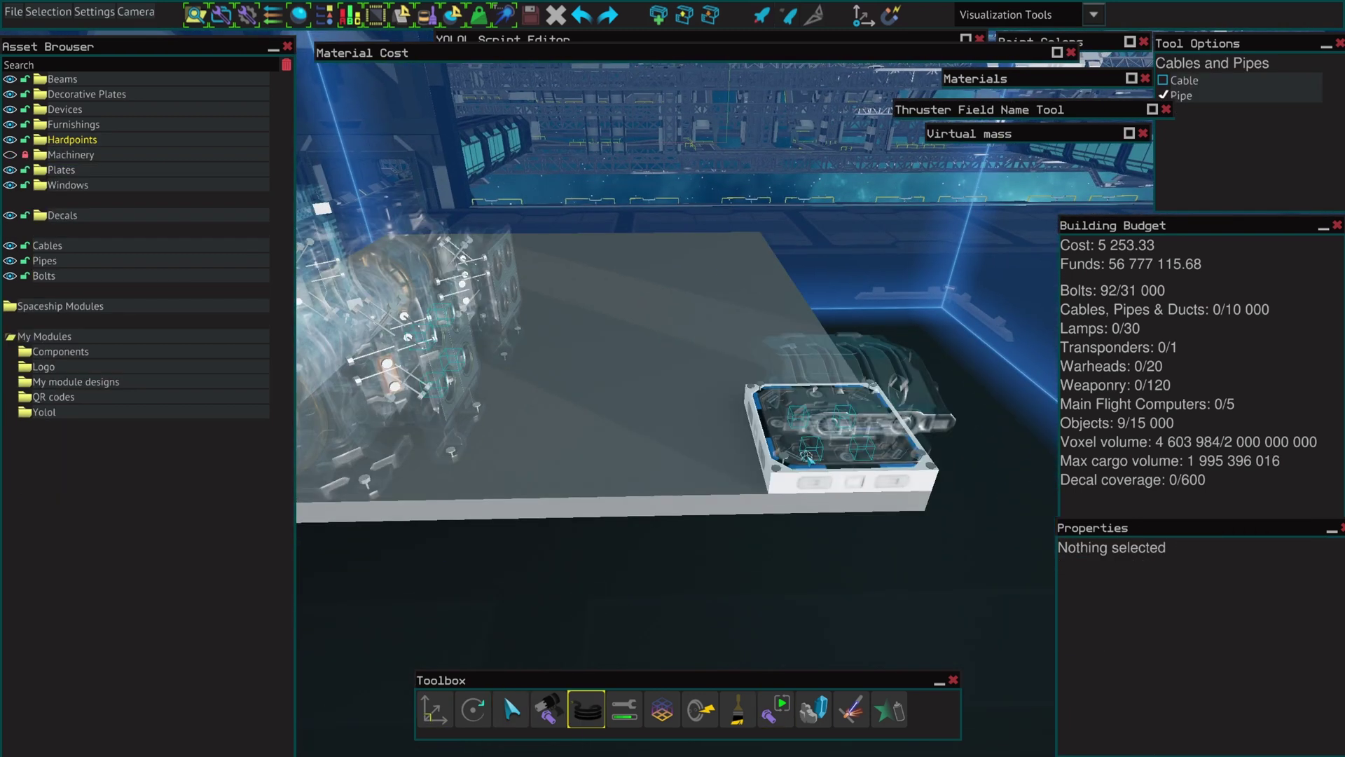
{"action": "left_click", "coordinate": [756, 459]}
{"action": "left_click", "coordinate": [620, 465]}
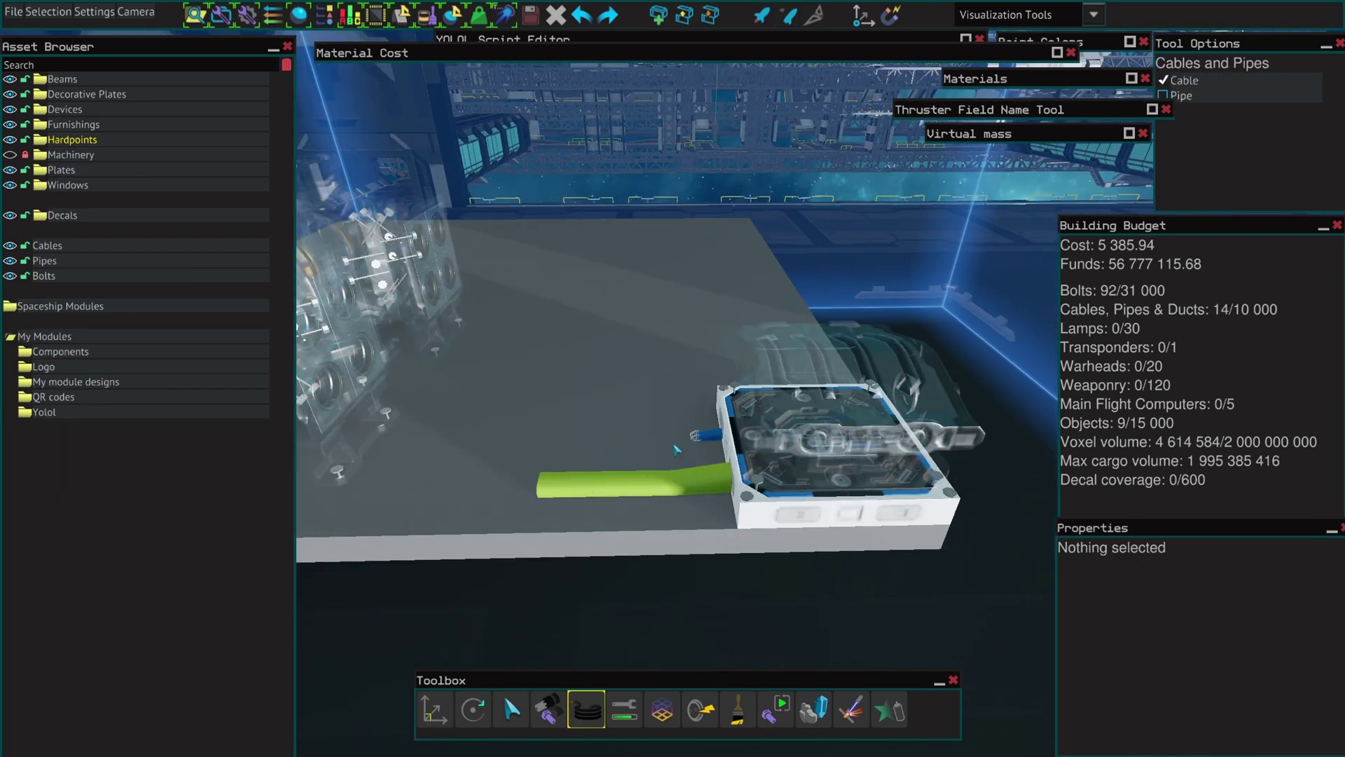
{"action": "left_click", "coordinate": [559, 455]}
{"action": "key", "text": "c"}
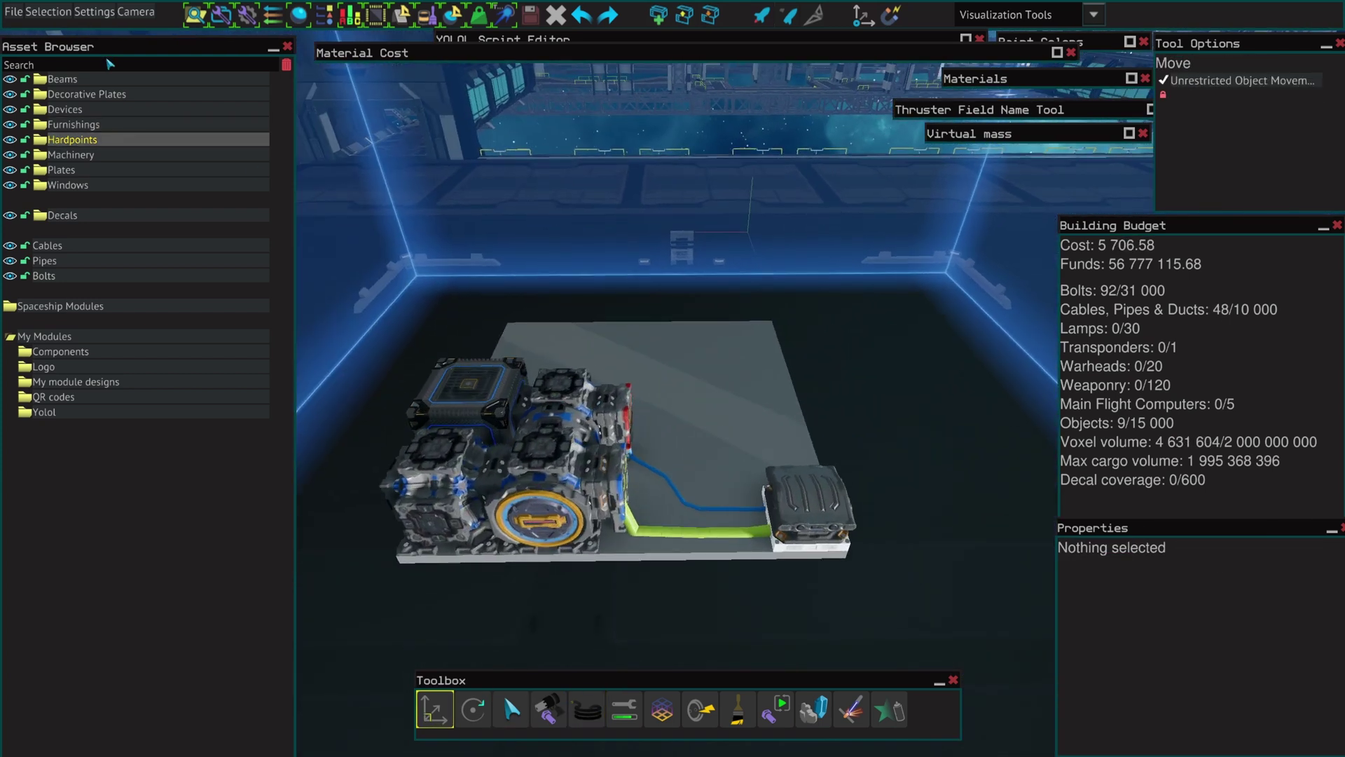
Search the assets for "batter" and place a Small Rechargeable Battery on the plate behind the radiator
{"action": "left_click", "coordinate": [110, 64]}
{"action": "type", "text": "batter"}
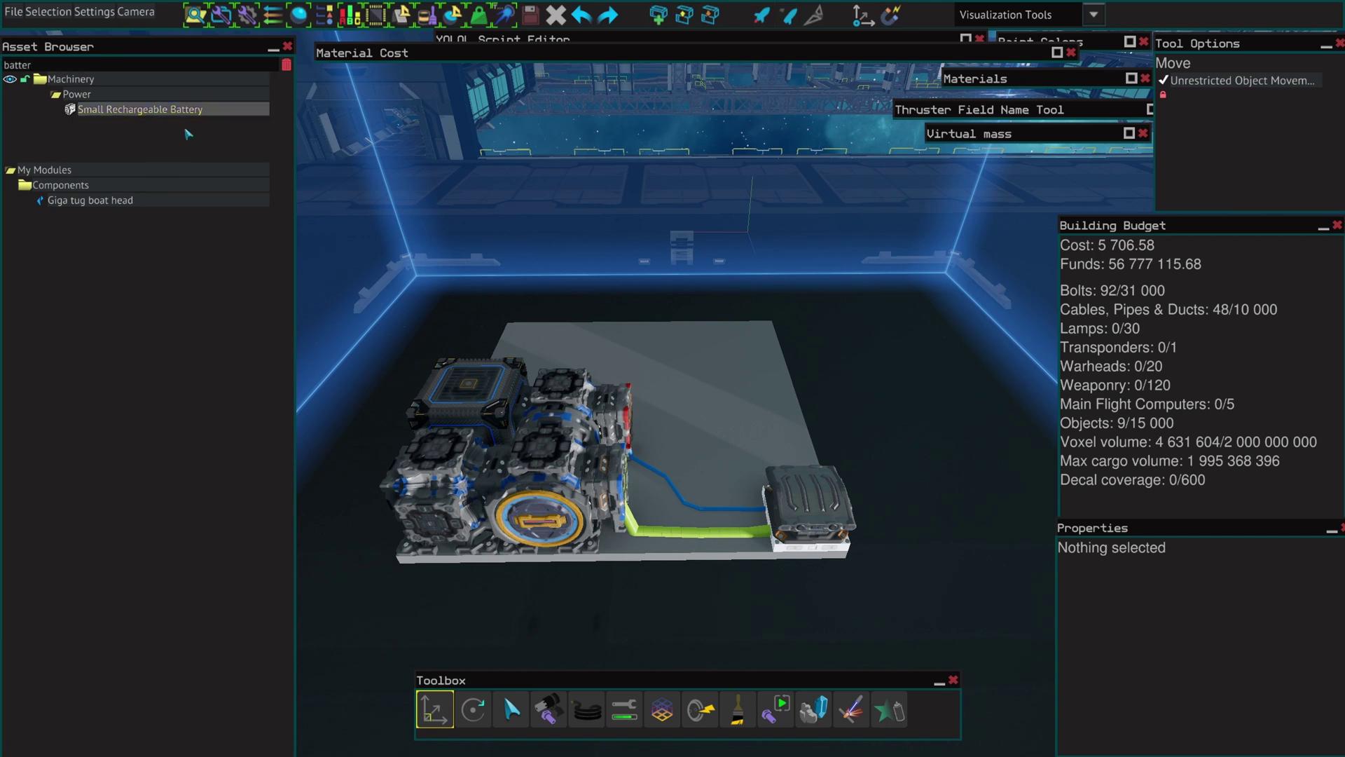
{"action": "left_click", "coordinate": [725, 434]}
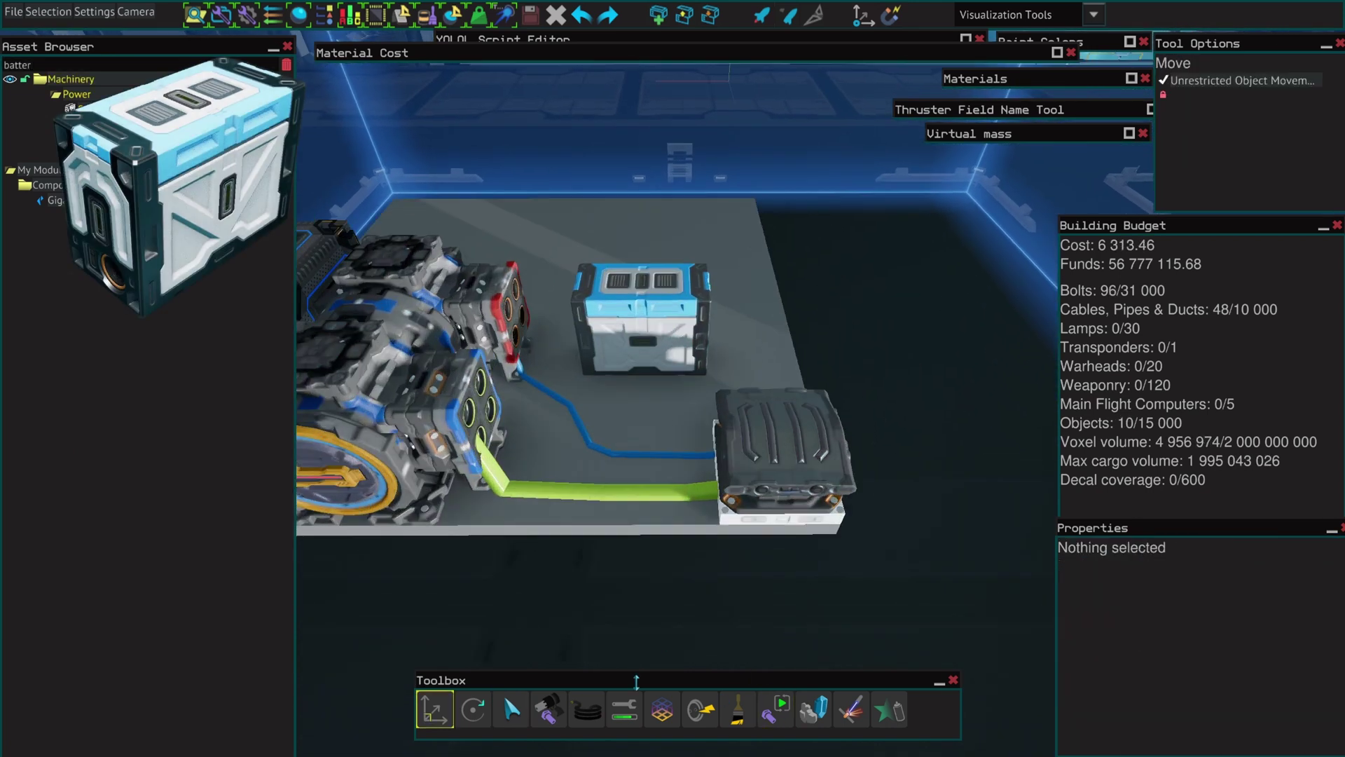
Connect the battery to the radiator's hardpoint with a cable and save the blueprint
{"action": "left_click", "coordinate": [586, 709]}
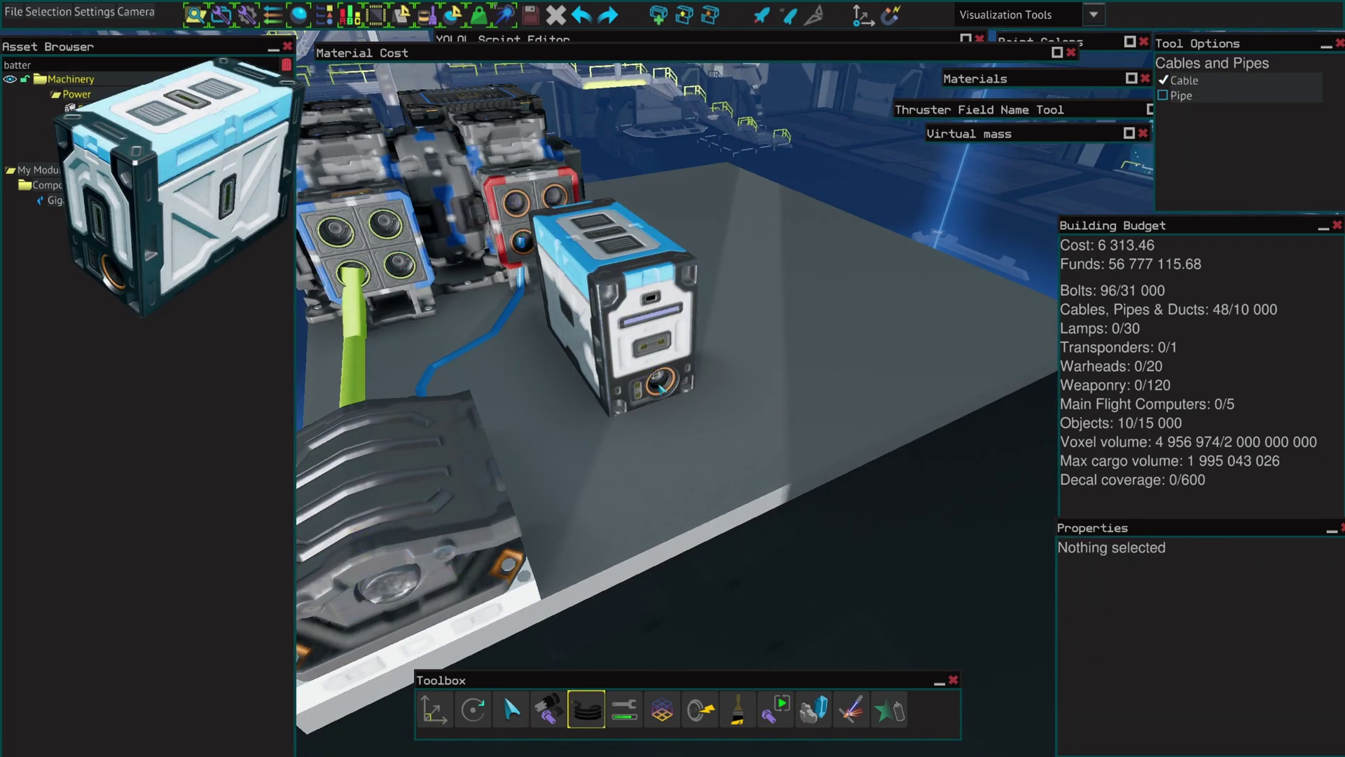
{"action": "left_click", "coordinate": [660, 390]}
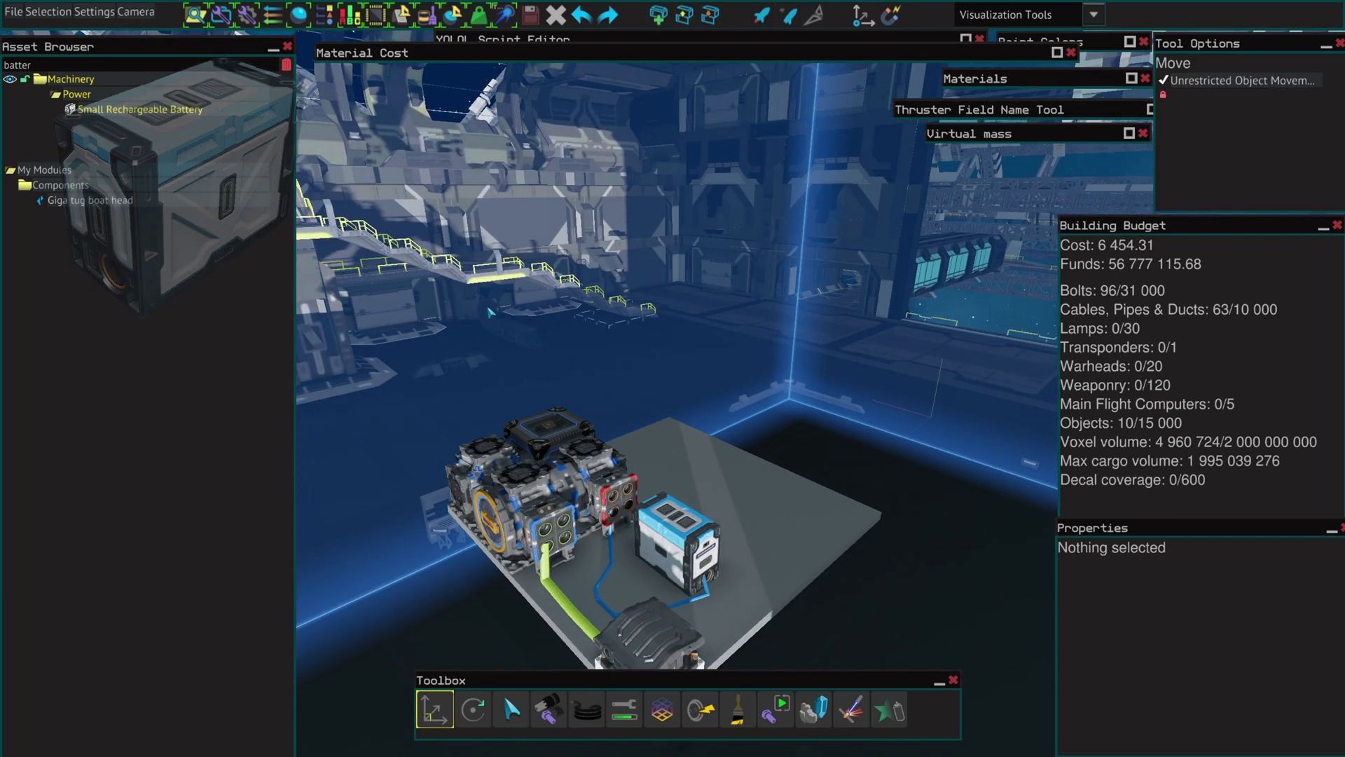
{"action": "key", "text": "ctrl+s"}
Survey the example generators in the VALID area and approach the tier displays
{"action": "left_click", "coordinate": [814, 200]}
{"action": "key", "text": "w"}
{"action": "right_click_drag", "start_coordinate": [815, 199], "coordinate": [846, 138]}
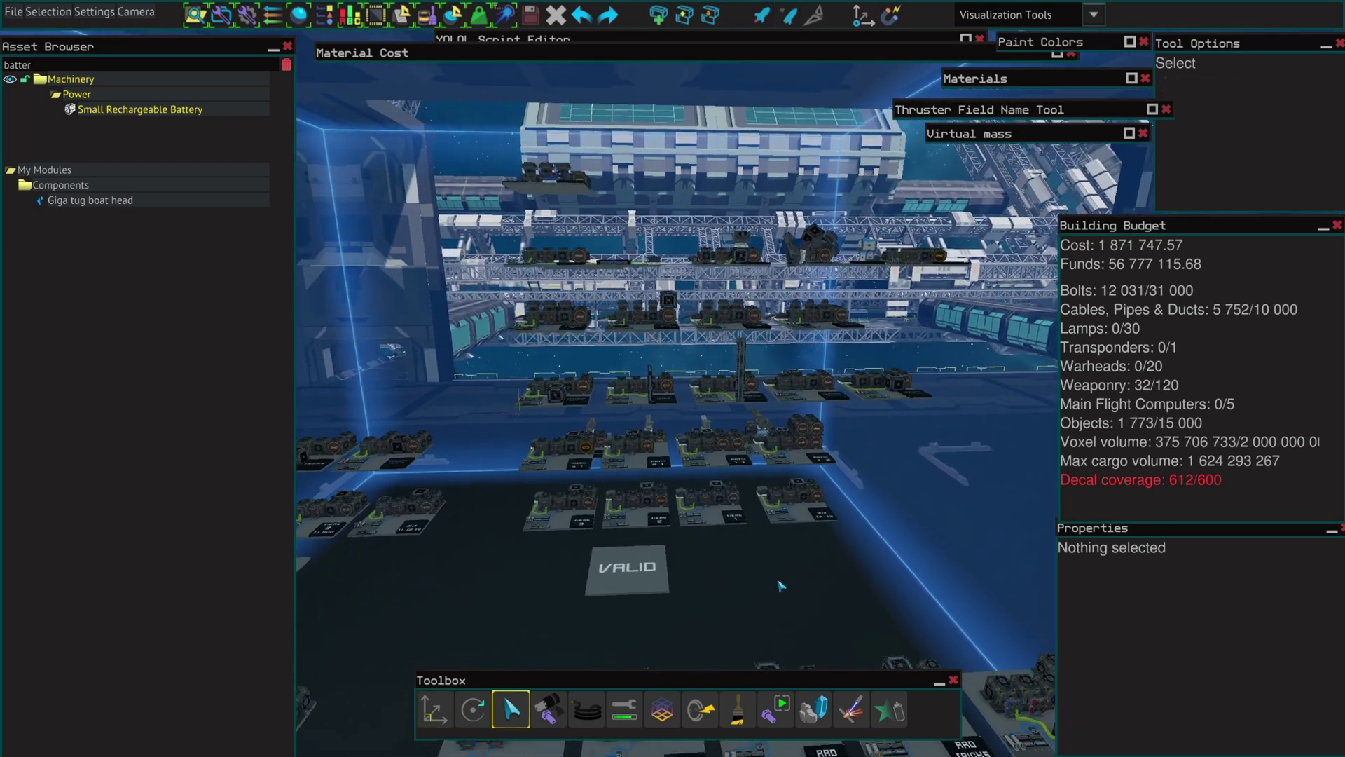
{"action": "key", "text": "w"}
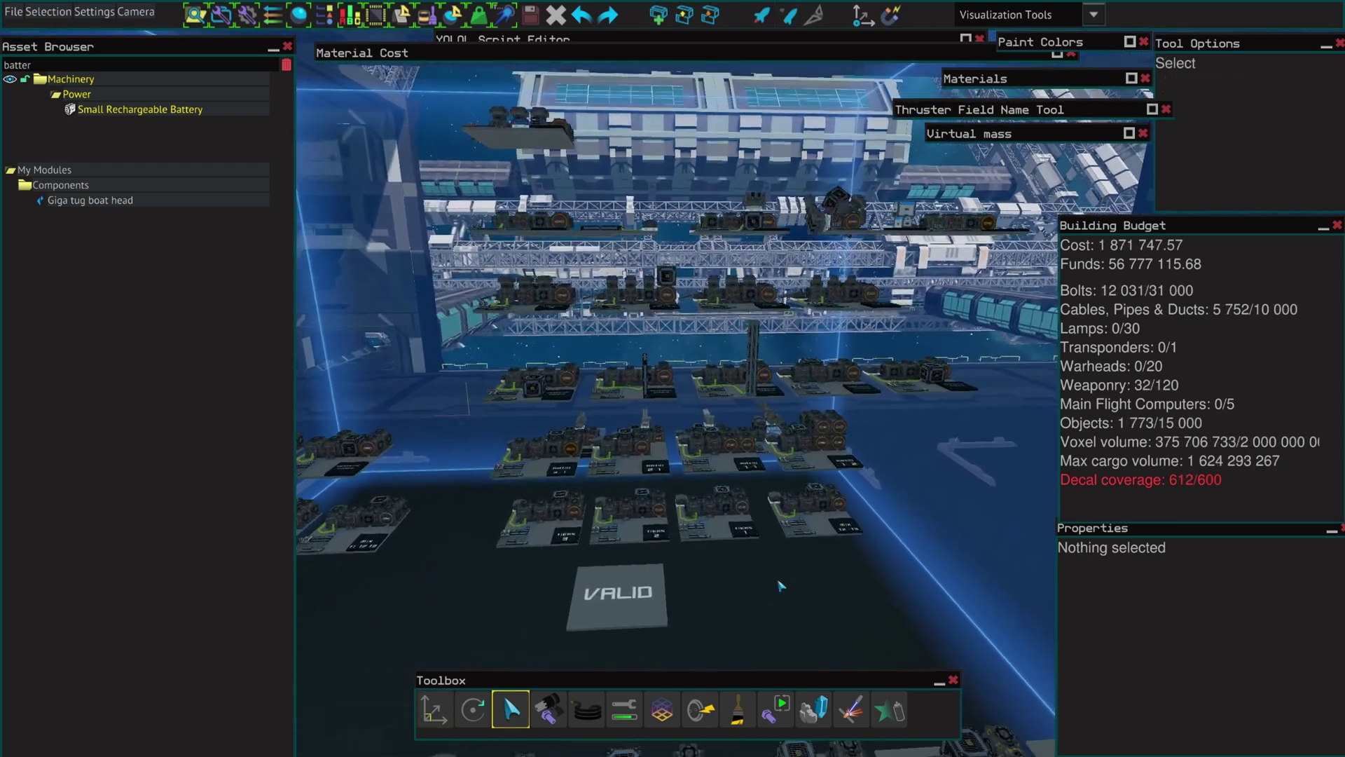
{"action": "right_click_drag", "start_coordinate": [781, 585], "coordinate": [781, 586]}
{"action": "key", "text": "w"}
{"action": "key", "text": "w"}
{"action": "key", "text": "space"}
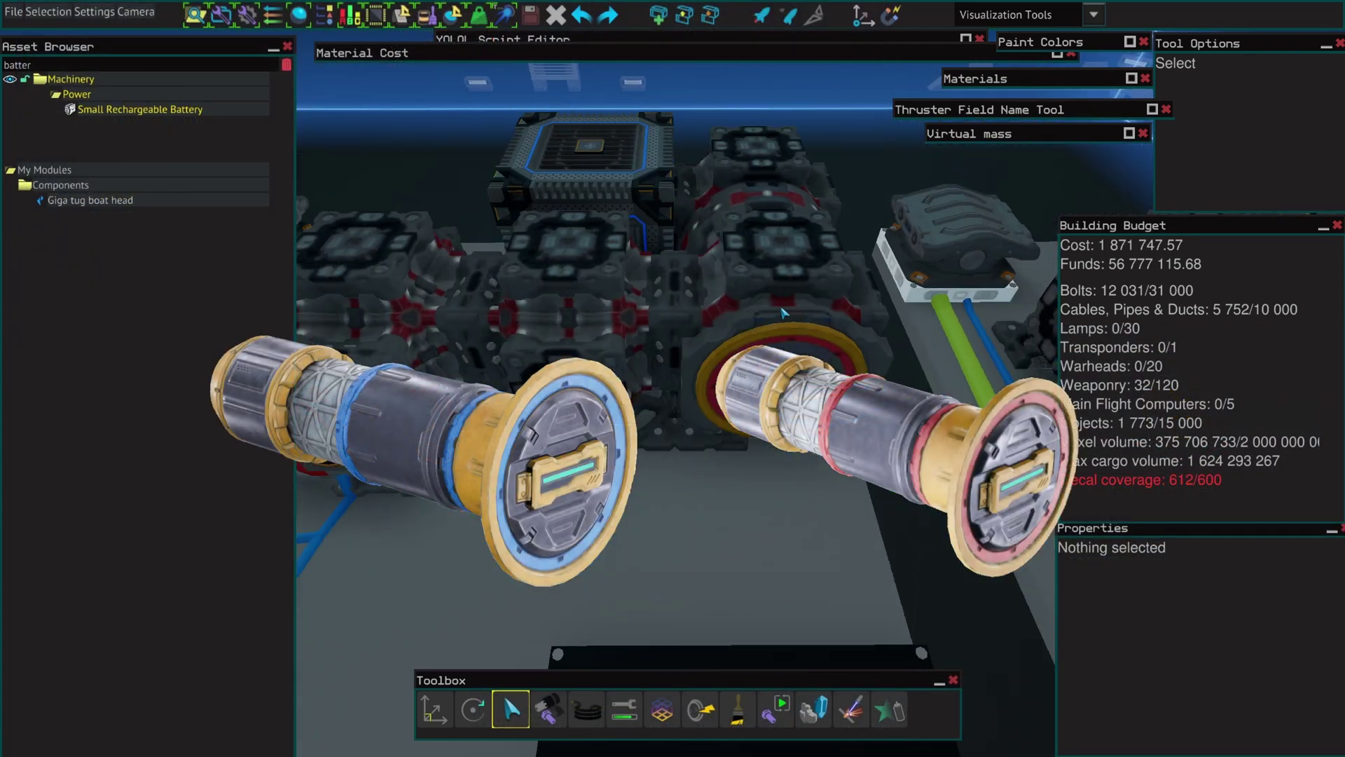
Inspect the Tier 2 Generator Fuel Rod properties on the tier 2 and tier 3 example generators
{"action": "scroll", "coordinate": [784, 313], "scroll_direction": "down", "scroll_amount": 3}
{"action": "scroll", "coordinate": [820, 340], "scroll_direction": "up", "scroll_amount": 2}
{"action": "scroll", "coordinate": [827, 348], "scroll_direction": "down", "scroll_amount": 1}
{"action": "left_click", "coordinate": [806, 296]}
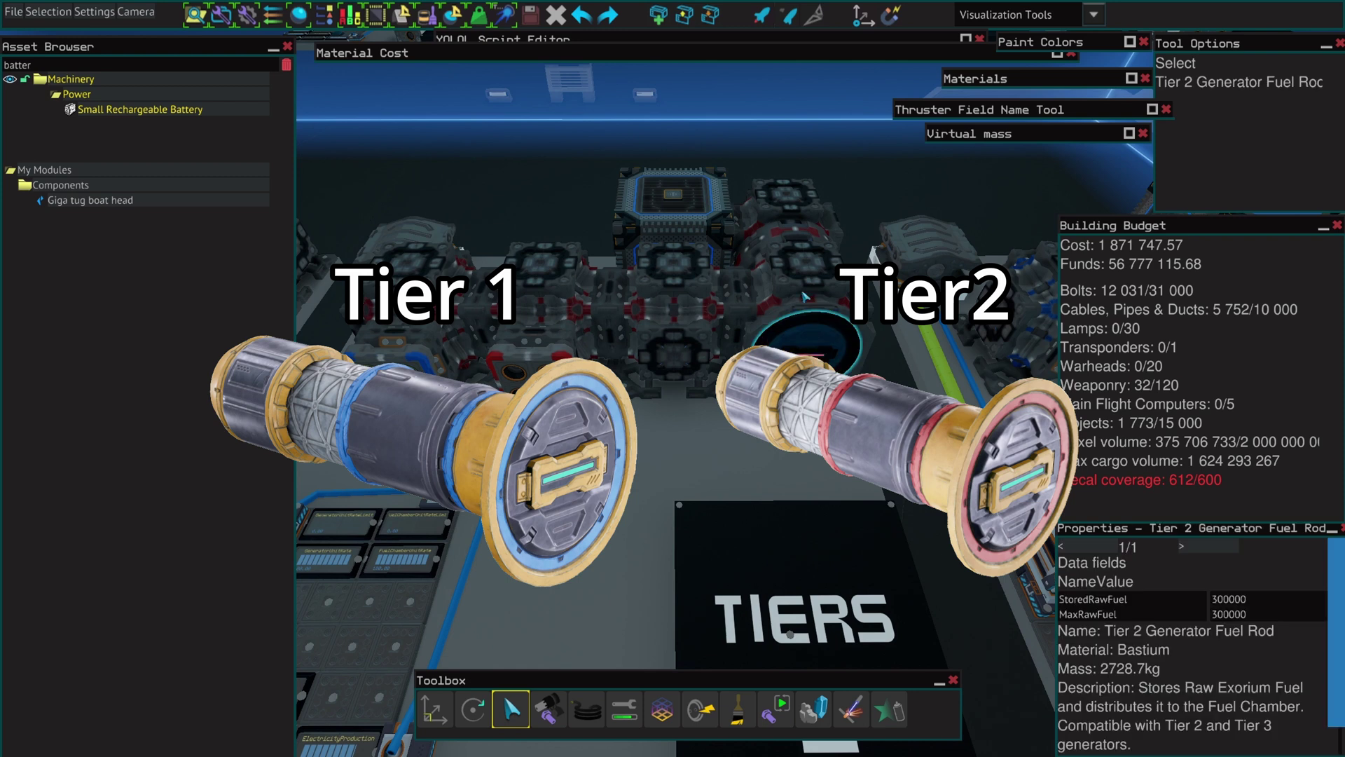
{"action": "left_click", "coordinate": [789, 158]}
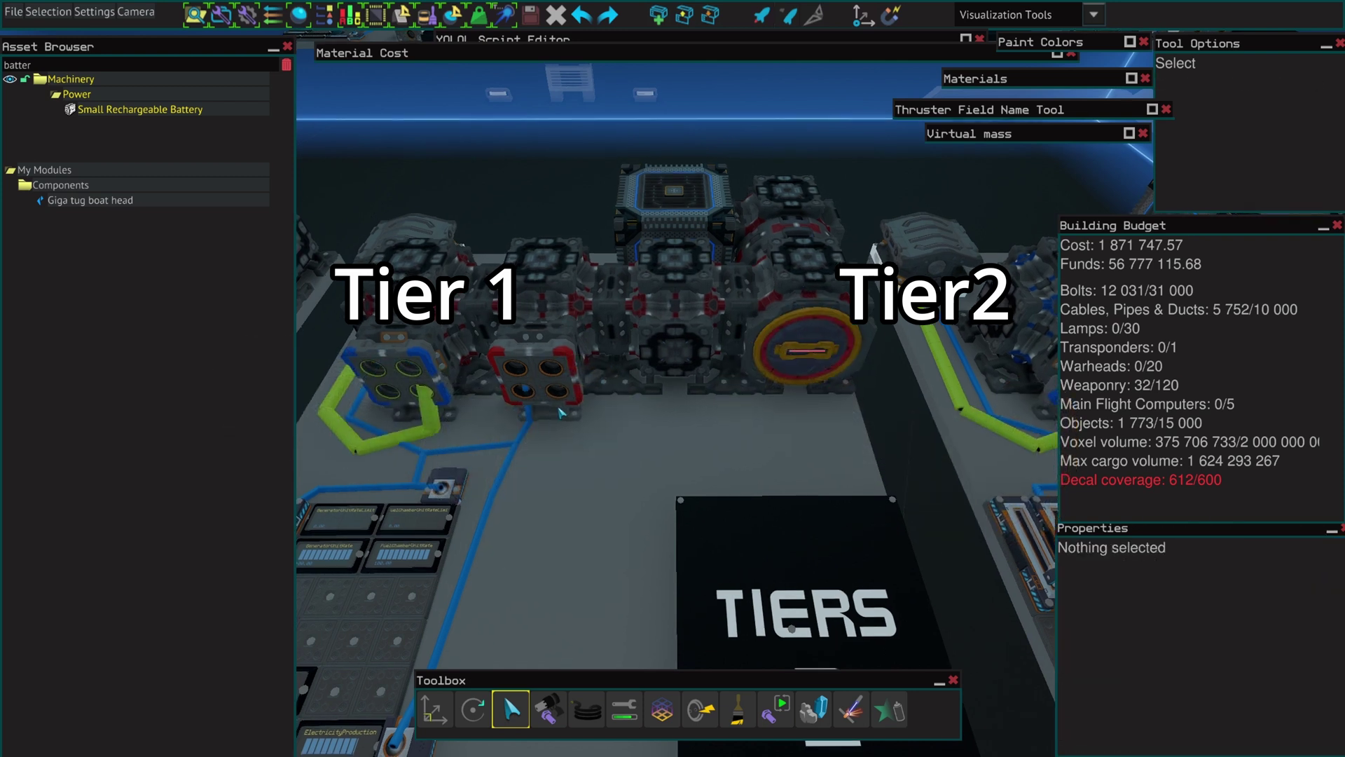
{"action": "middle_click_drag", "start_coordinate": [559, 409], "coordinate": [1050, 409]}
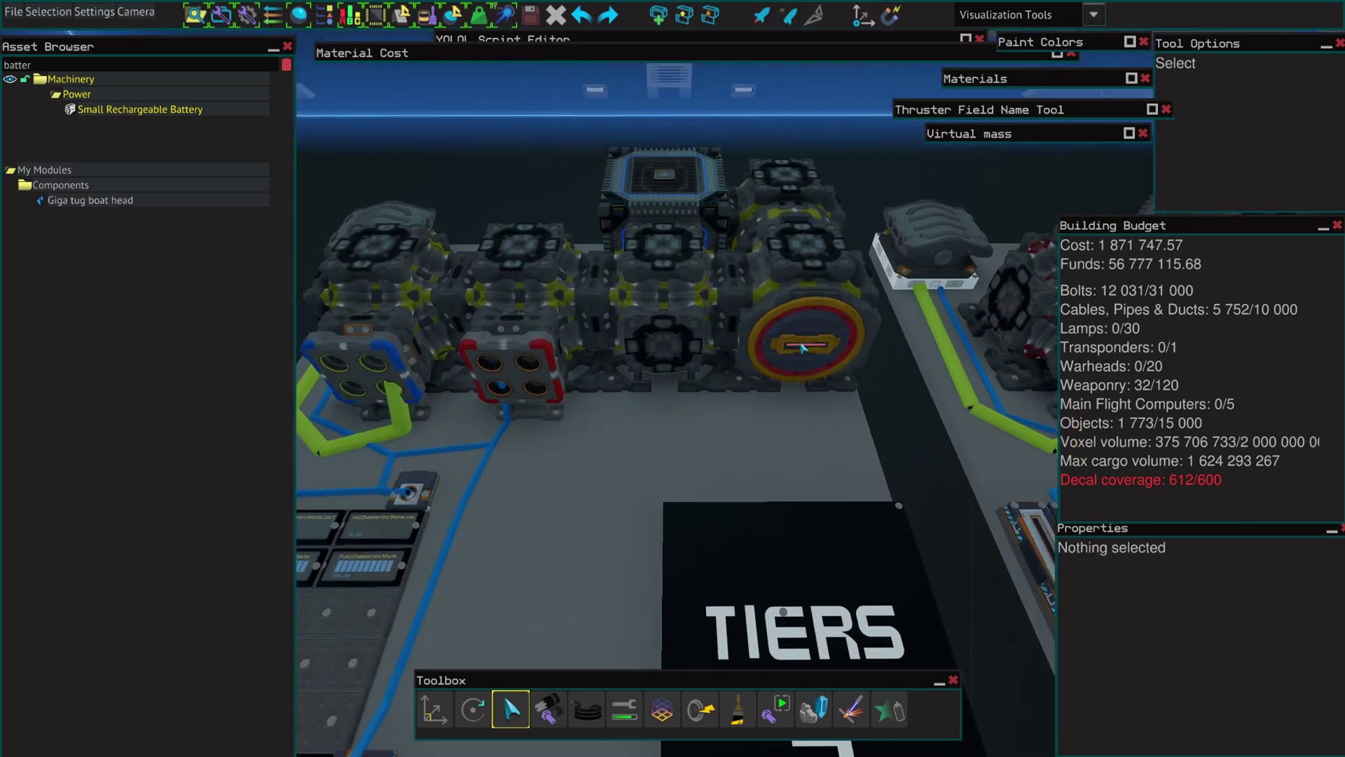
{"action": "left_click", "coordinate": [803, 347]}
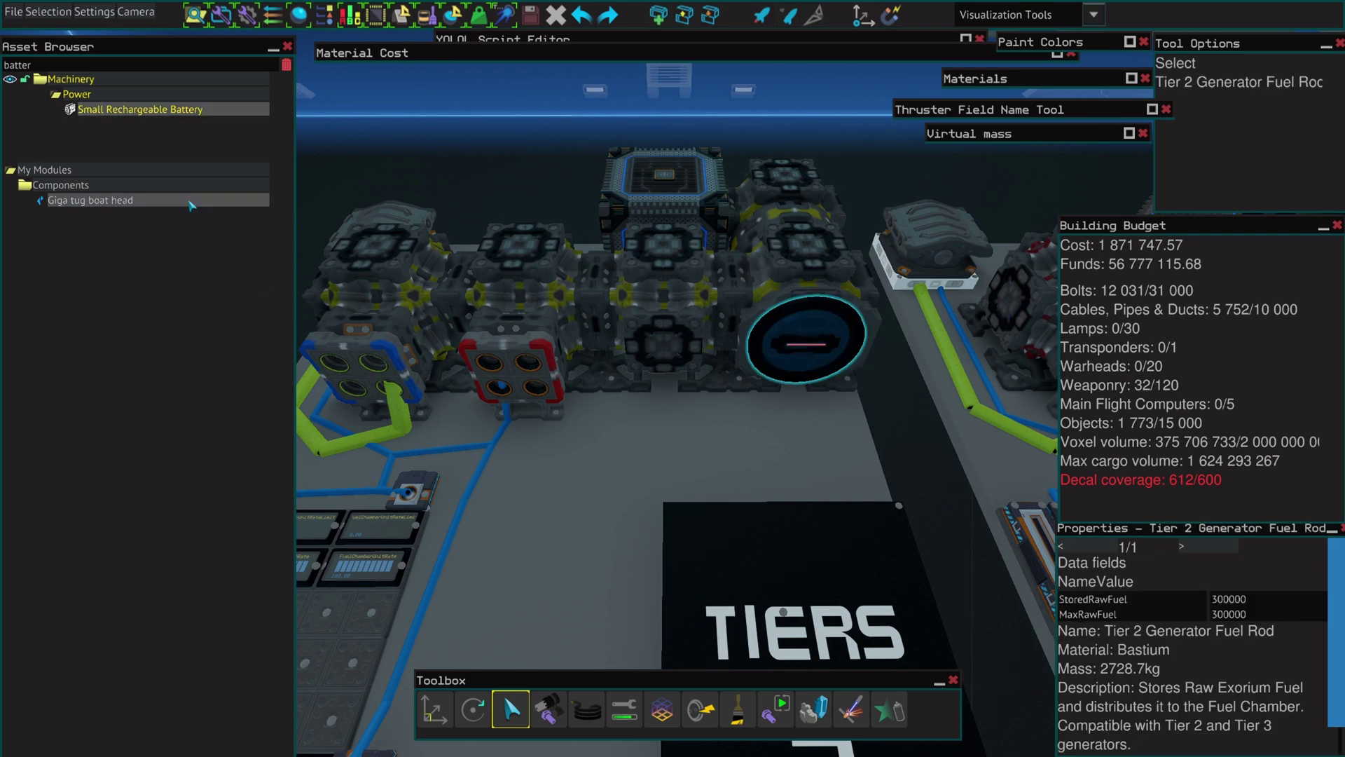
{"action": "left_click", "coordinate": [438, 158]}
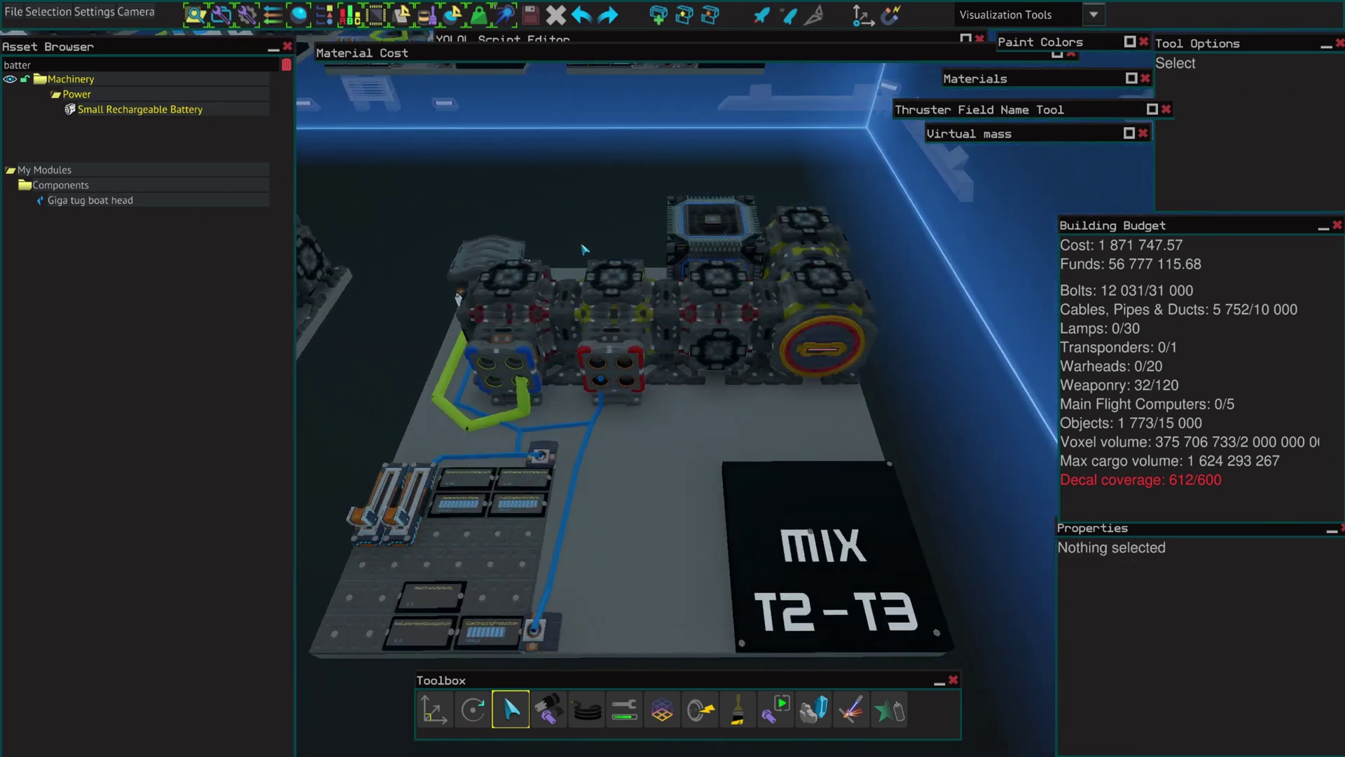
Enter Test Mode at the MIX T2-T3 generator, check its control panel readings, and exit Test Mode
{"action": "left_click", "coordinate": [762, 14]}
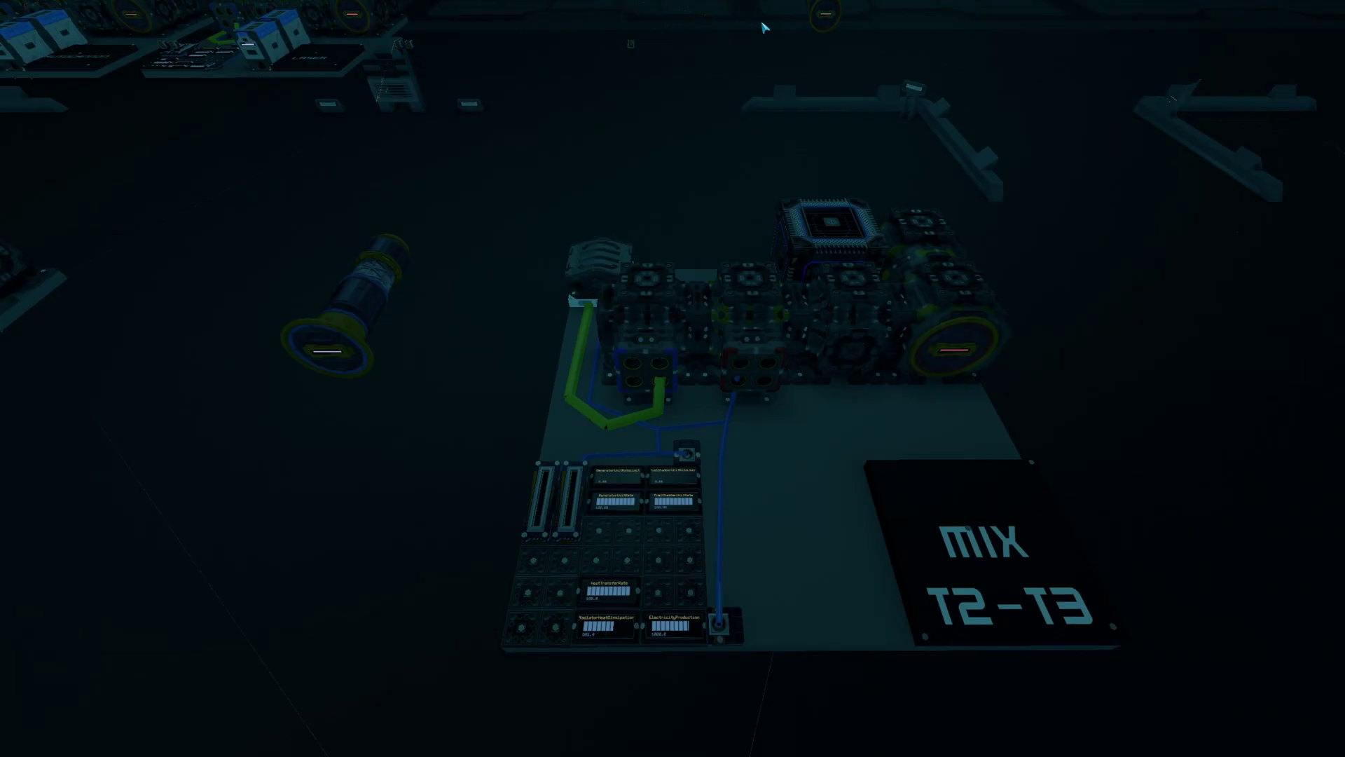
{"action": "key", "text": "1"}
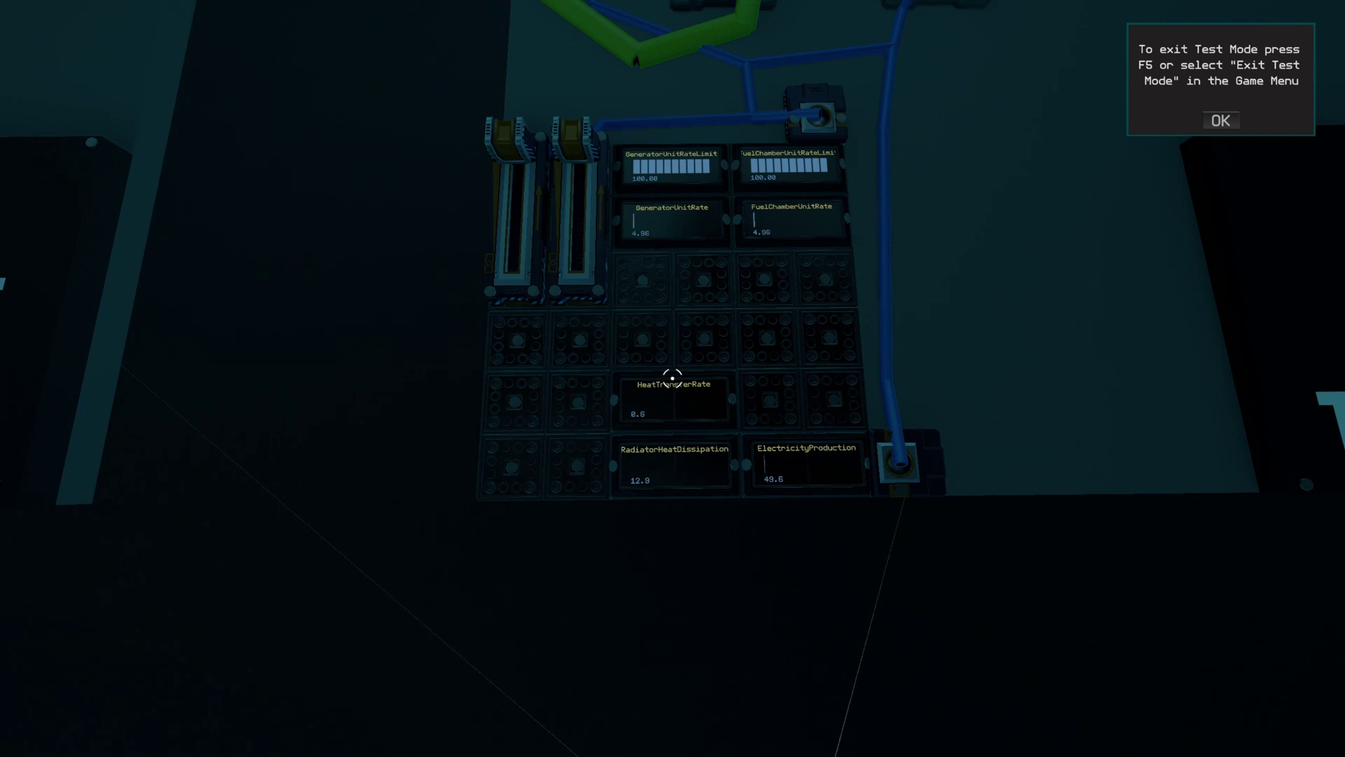
{"action": "key", "text": "F5"}
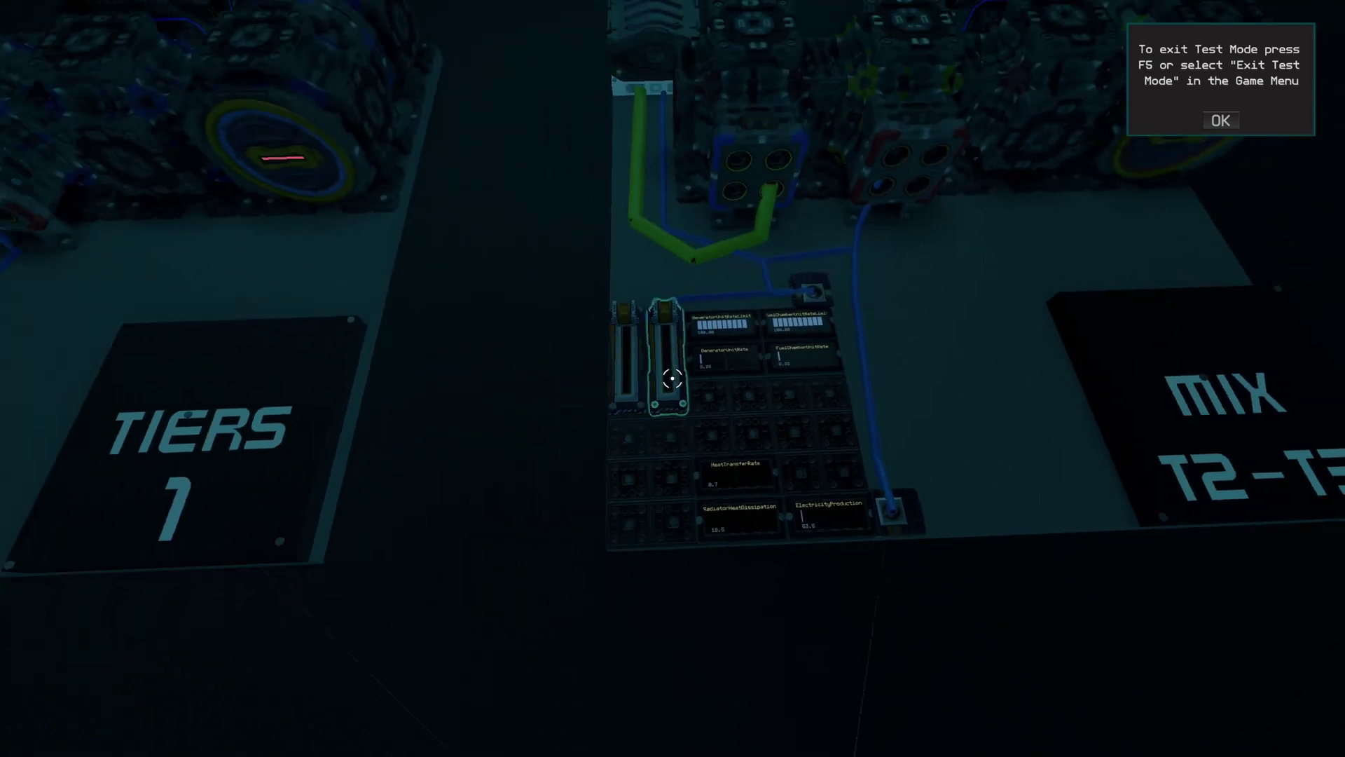
Examine the MIX T1-T2-T3 generator and the TIERS 1 generator with the T2 rod
{"action": "key", "text": "a"}
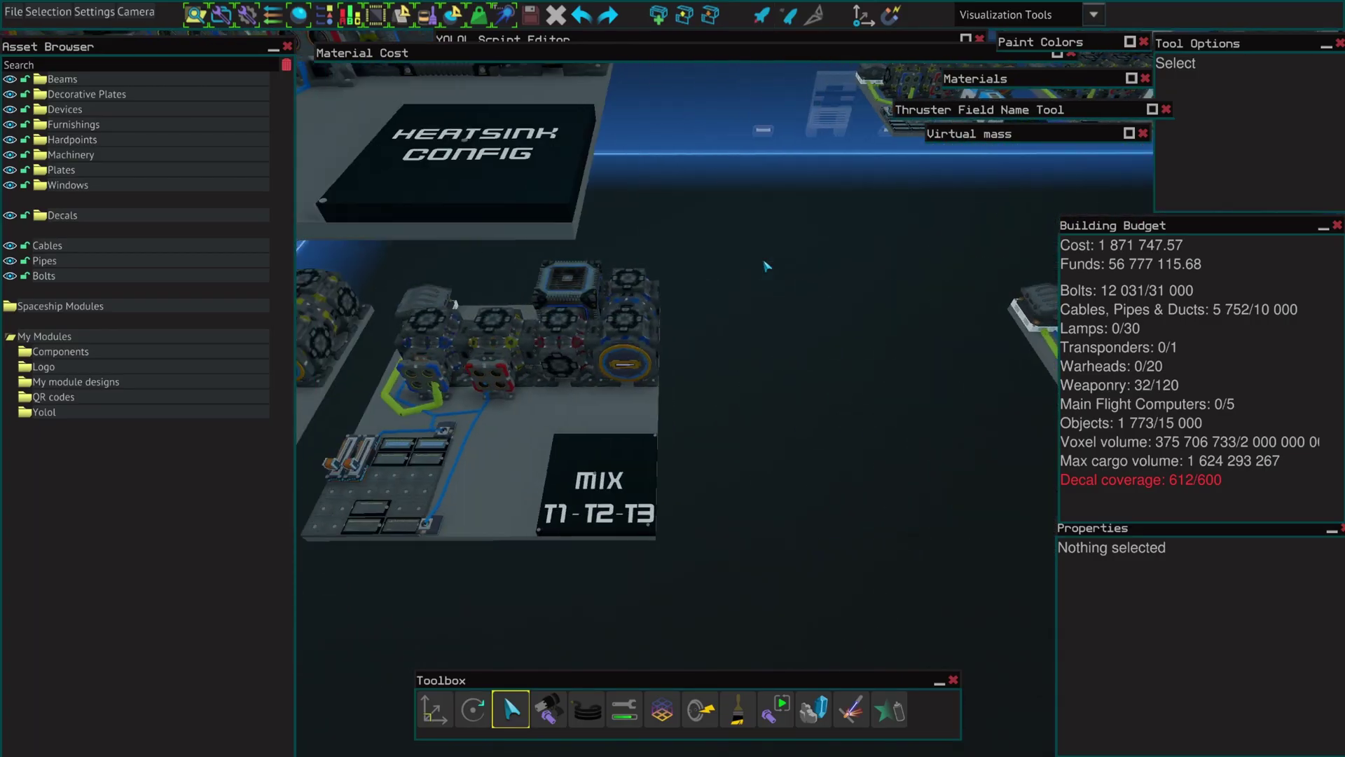
{"action": "key", "text": "a"}
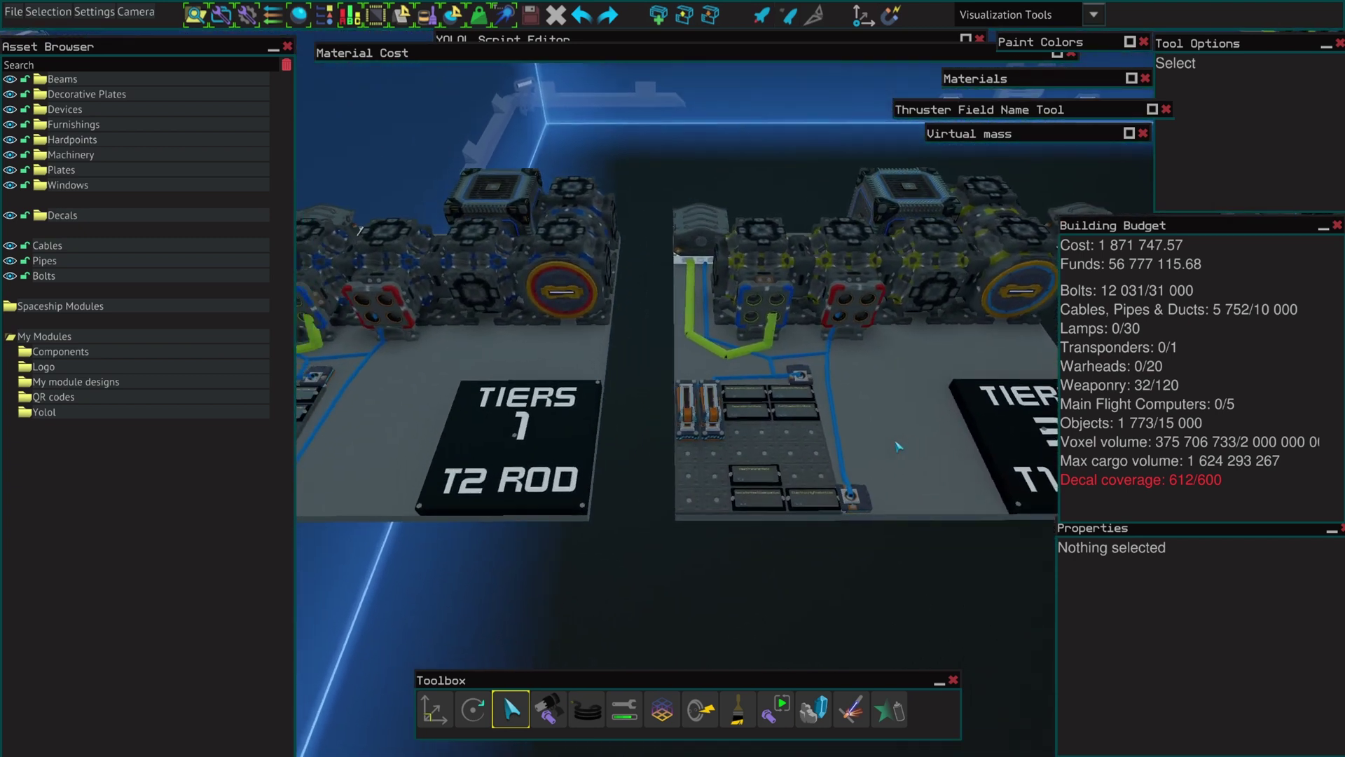
{"action": "key", "text": "a"}
{"action": "key", "text": "w"}
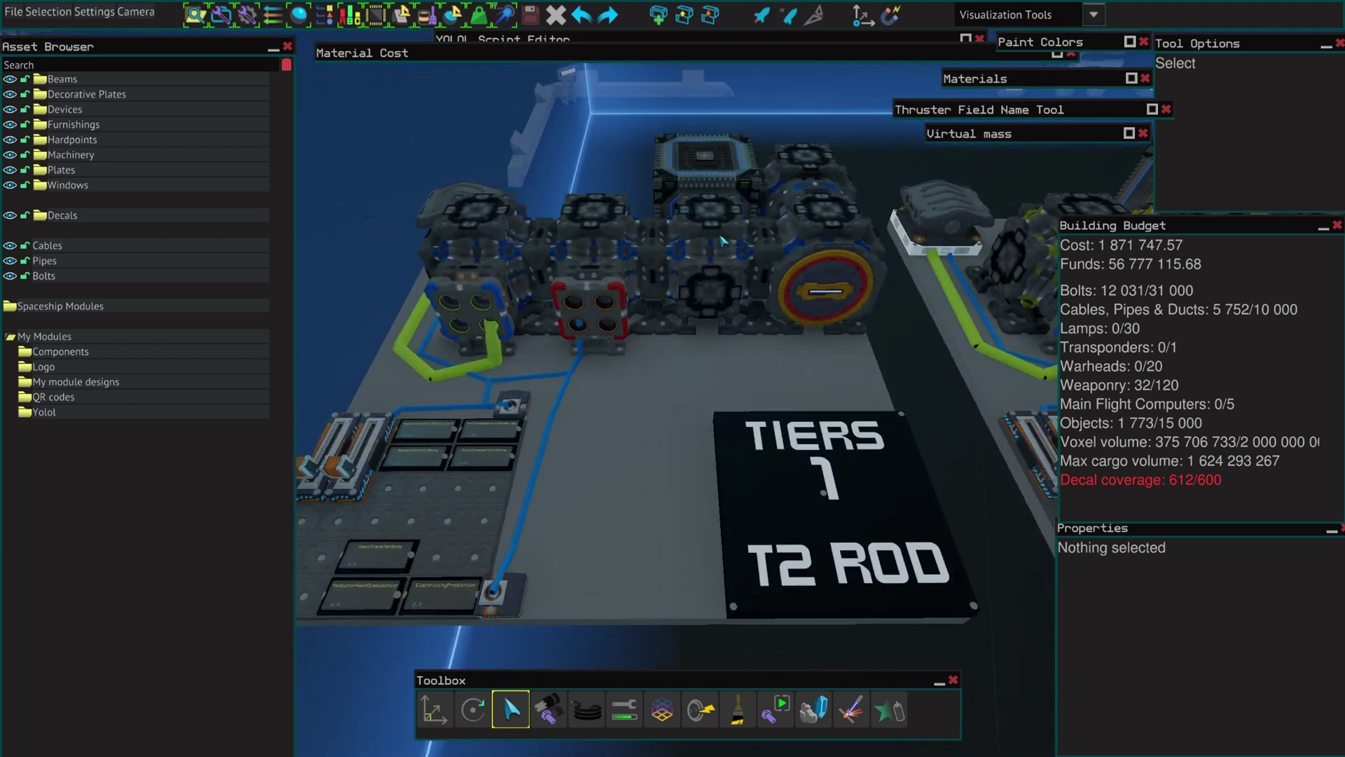
Examine the invalid TIERS 3 generator with the T1 rod
{"action": "key", "text": "d"}
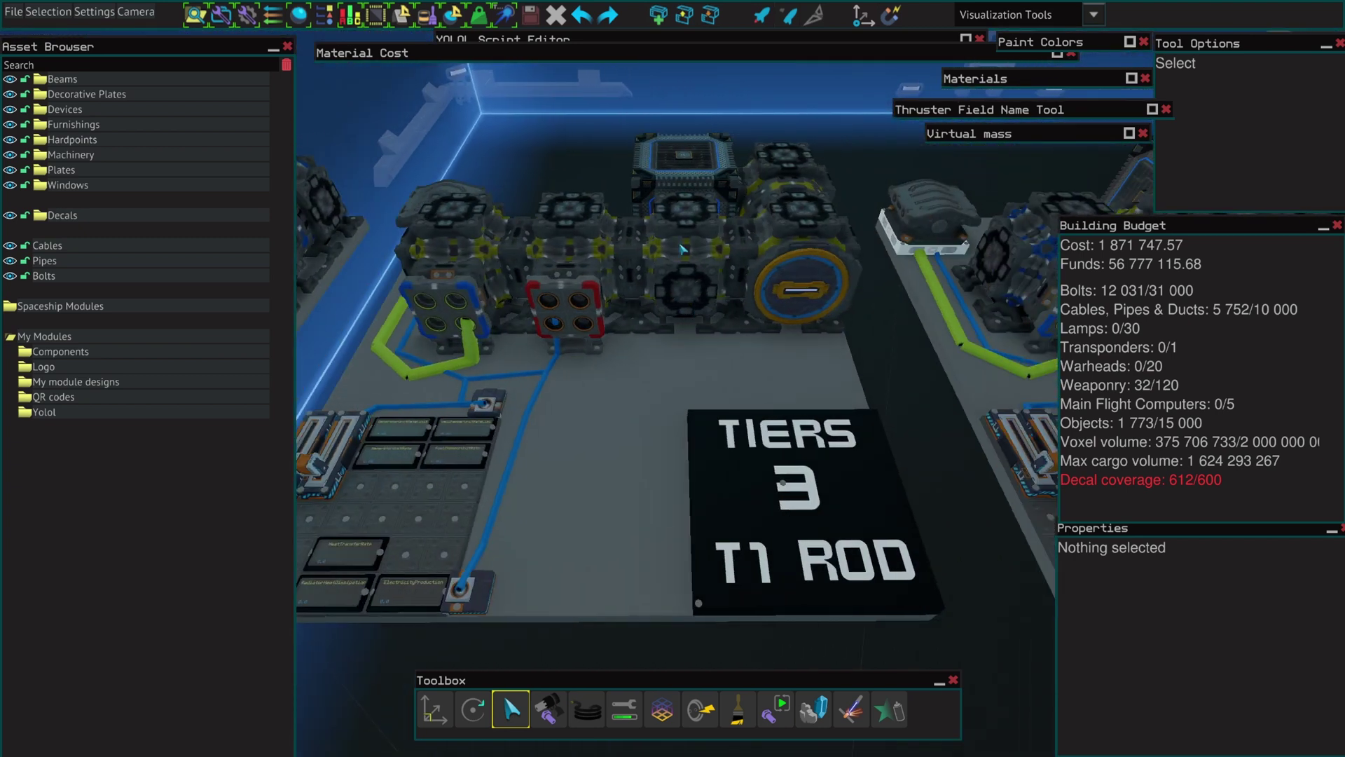
{"action": "key", "text": "d"}
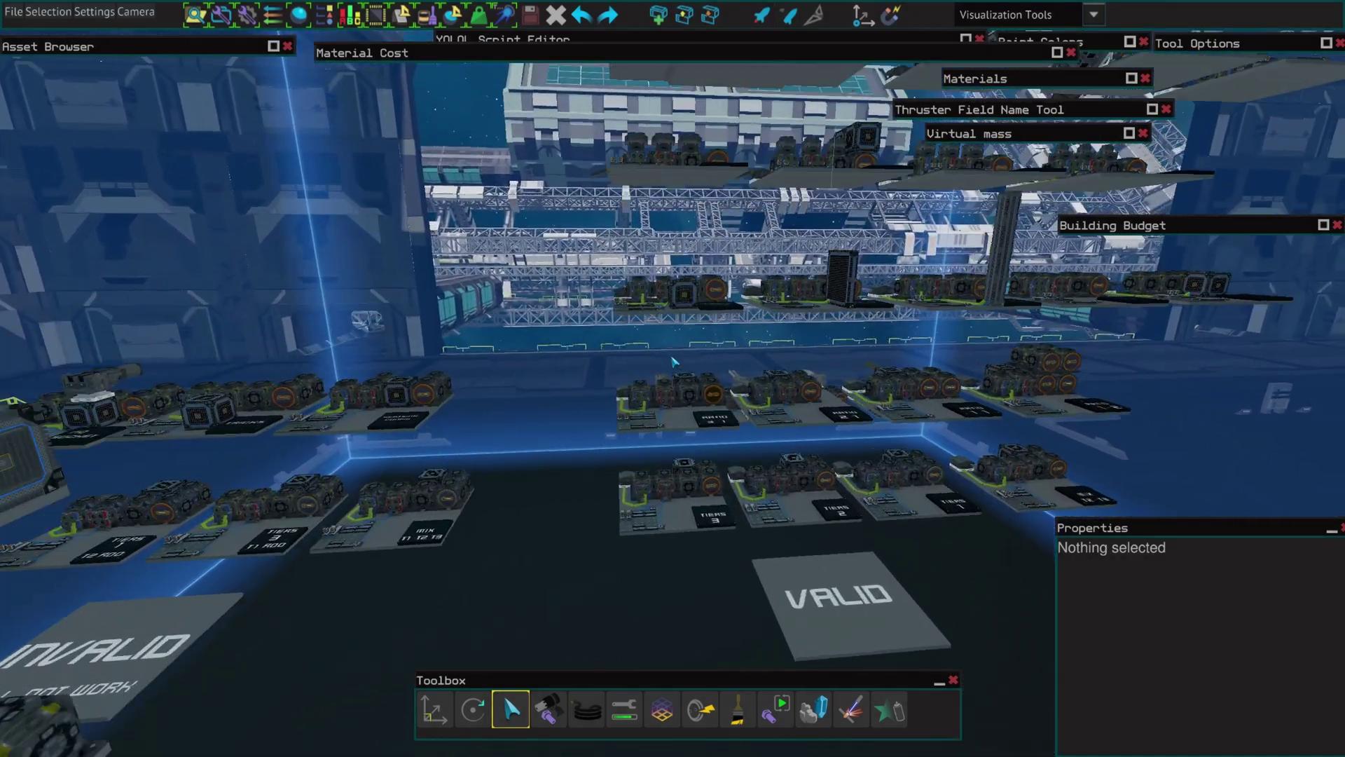
Examine the valid RATIO 3-1, 2-1, 1-1 and 1-2 example generators
{"action": "key", "text": "w"}
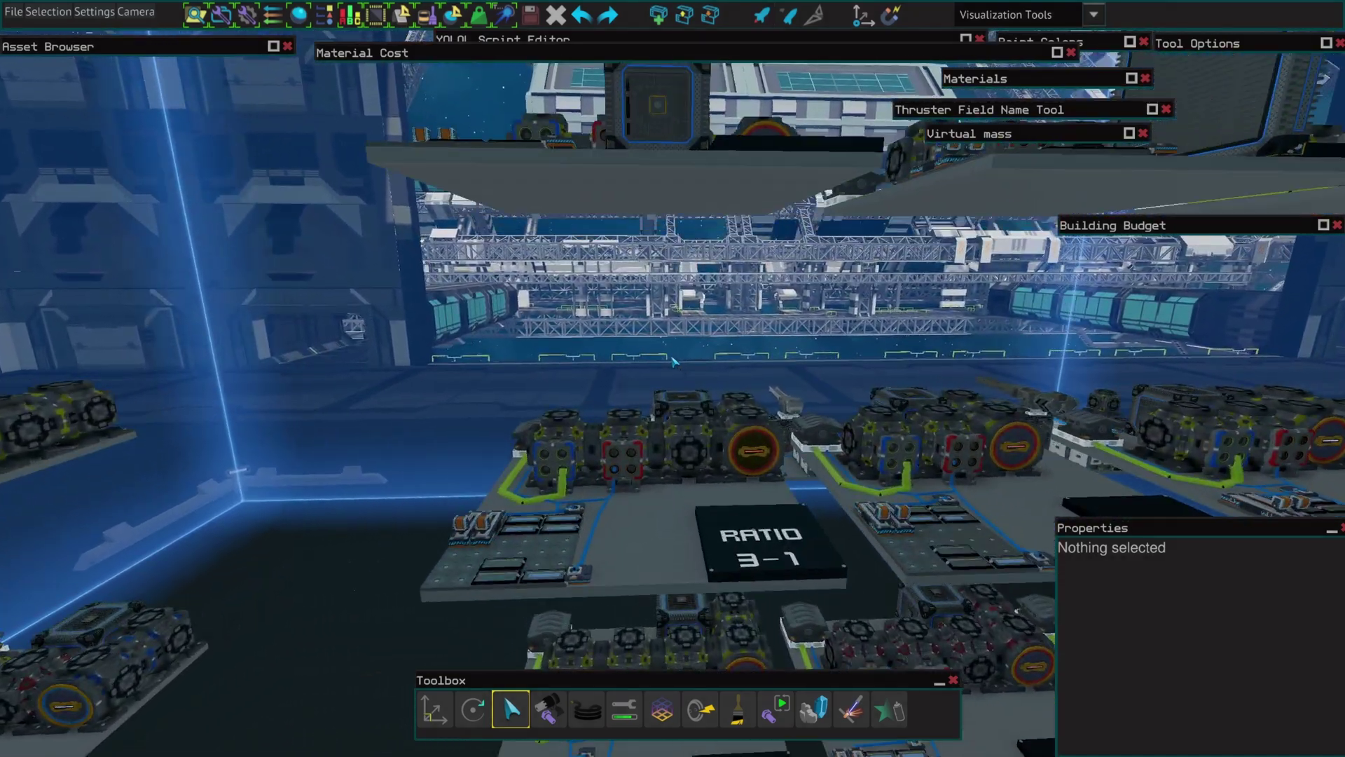
{"action": "mouse_move", "coordinate": [672, 361]}
{"action": "right_mouse_down"}
{"action": "mouse_move", "coordinate": [663, 346]}
{"action": "mouse_move", "coordinate": [674, 367]}
{"action": "right_mouse_up"}
{"action": "key", "text": "w"}
{"action": "key", "text": "s"}
{"action": "key", "text": "s"}
{"action": "key", "text": "d"}
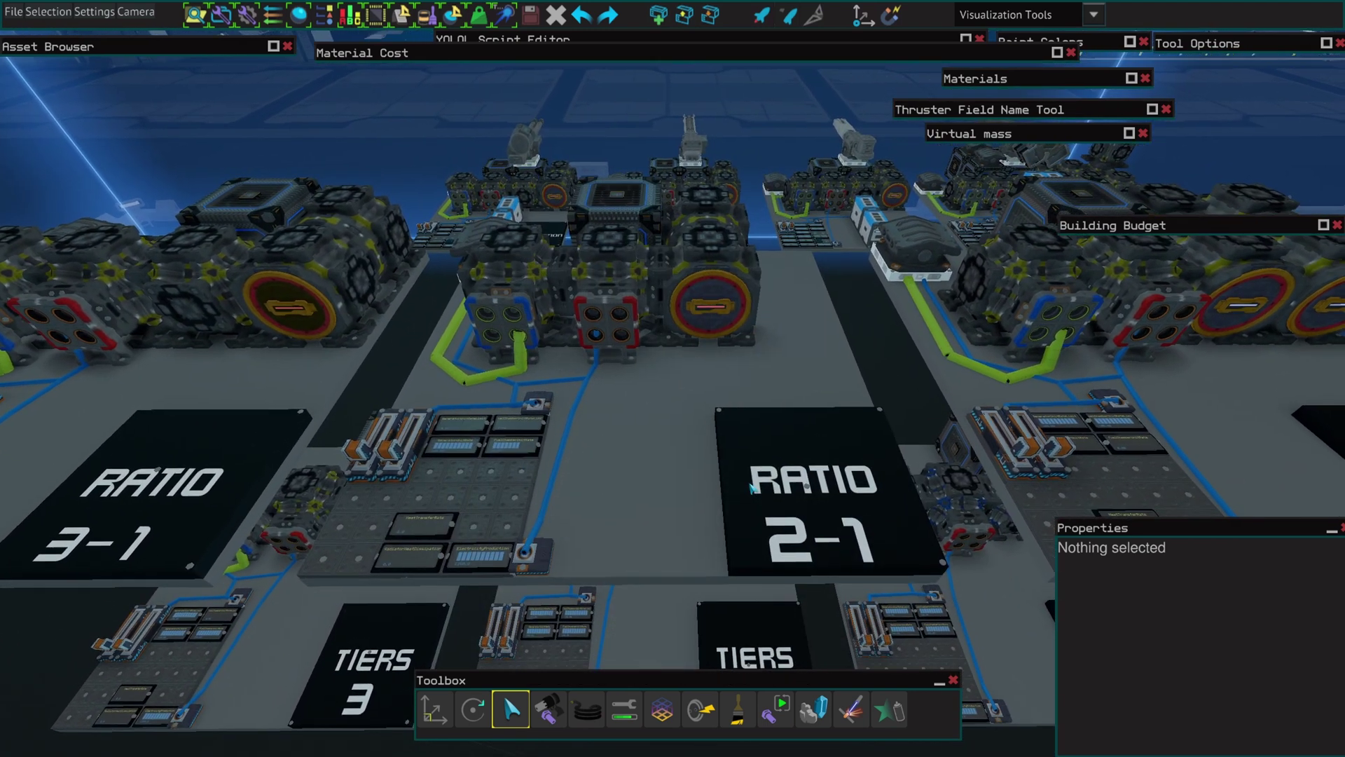
{"action": "right_click_drag", "start_coordinate": [751, 484], "coordinate": [746, 485]}
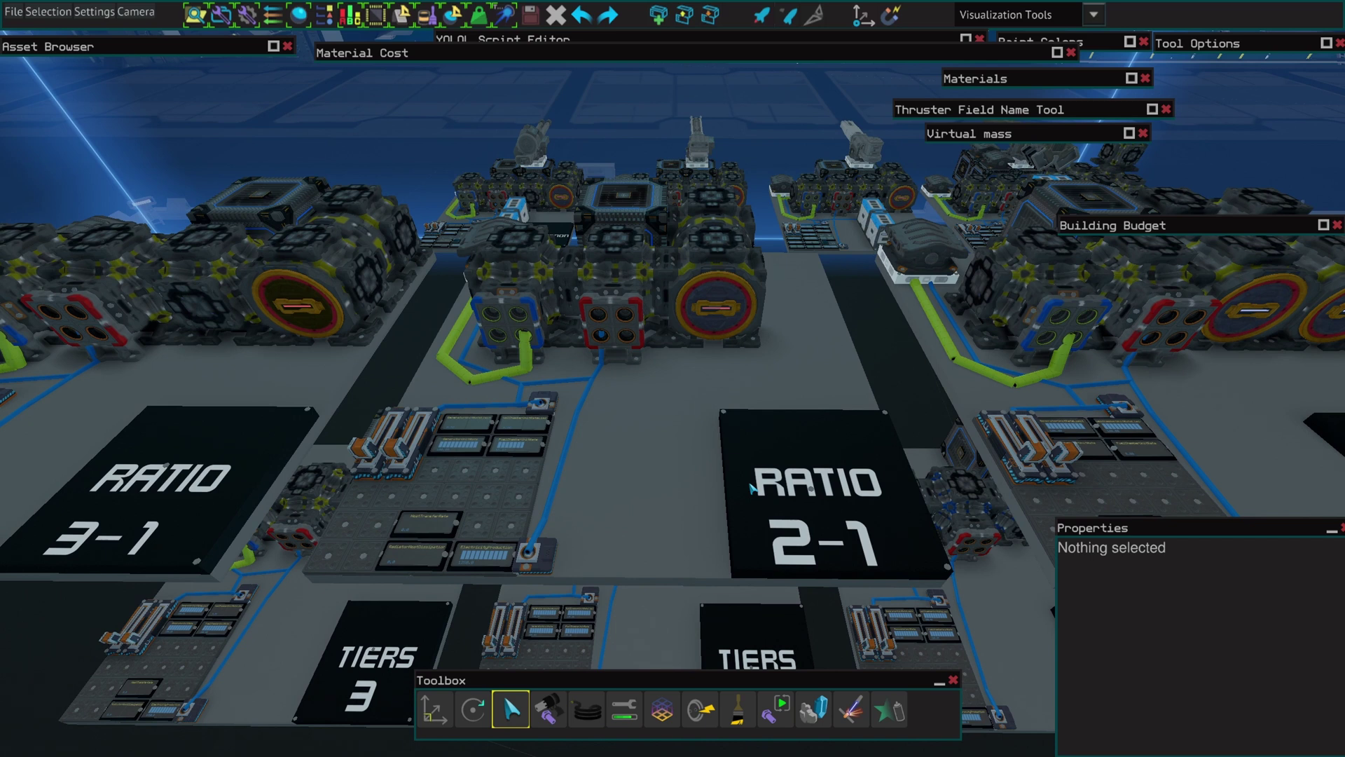
{"action": "key", "text": "d"}
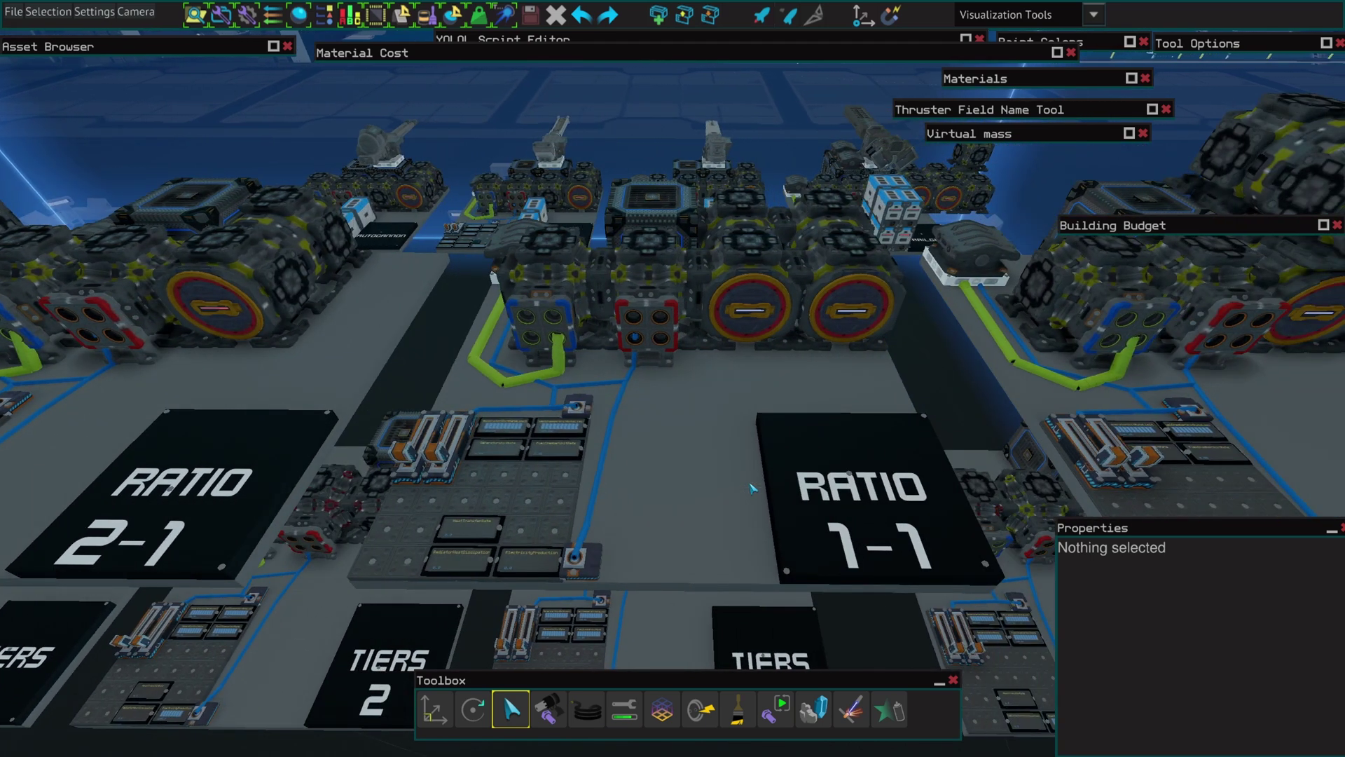
{"action": "key", "text": "d"}
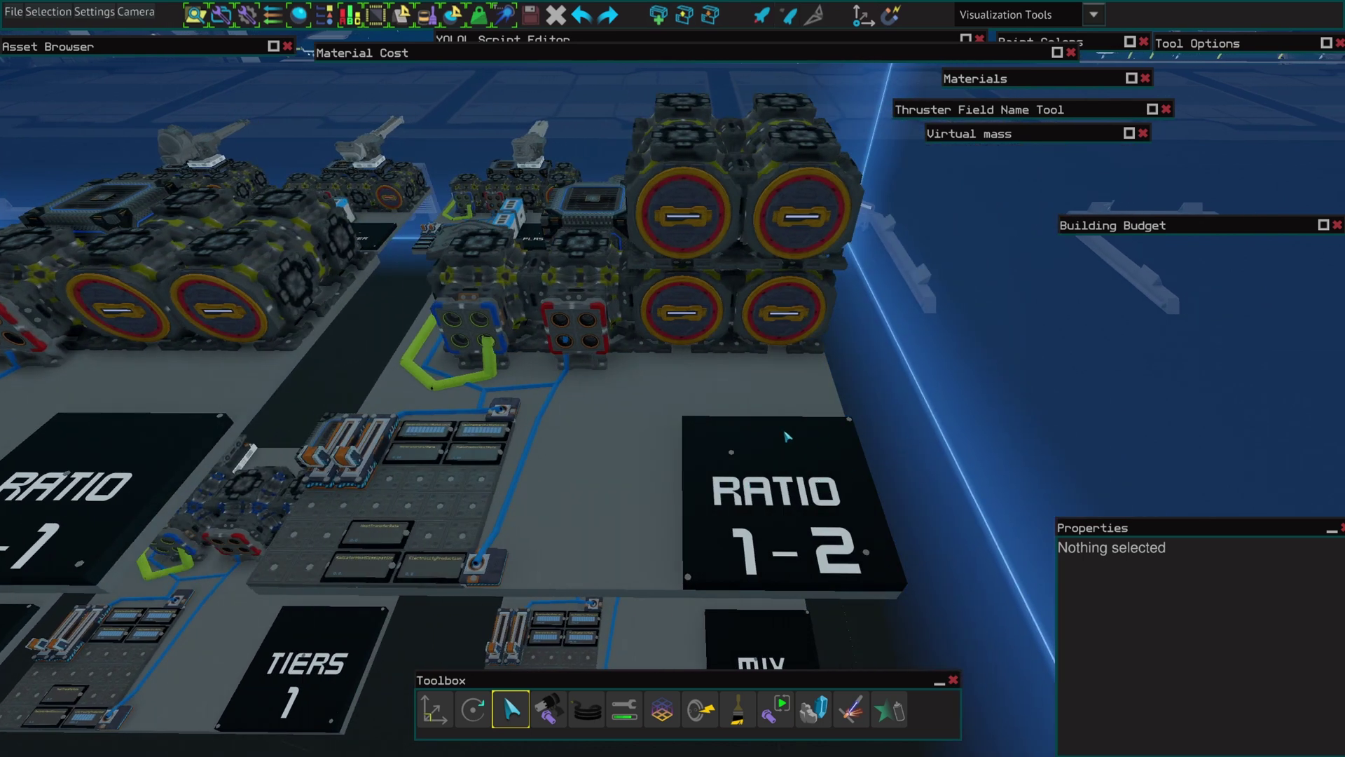
{"action": "key", "text": "a"}
Survey the RATIO 4-1, 5-1 and 6-1 example generators
{"action": "right_click_drag", "start_coordinate": [765, 429], "coordinate": [767, 431]}
{"action": "key", "text": "w"}
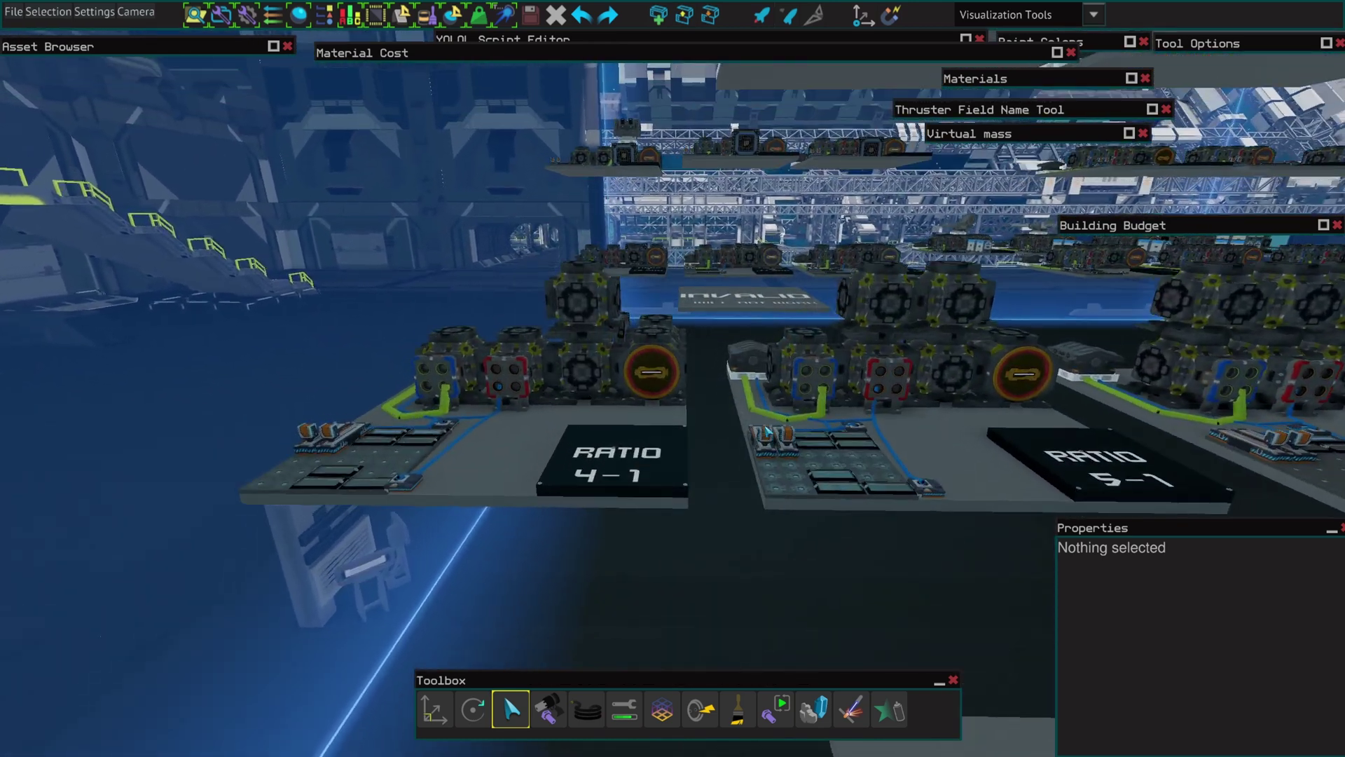
{"action": "key", "text": "w"}
{"action": "key", "text": "a"}
{"action": "key", "text": "w"}
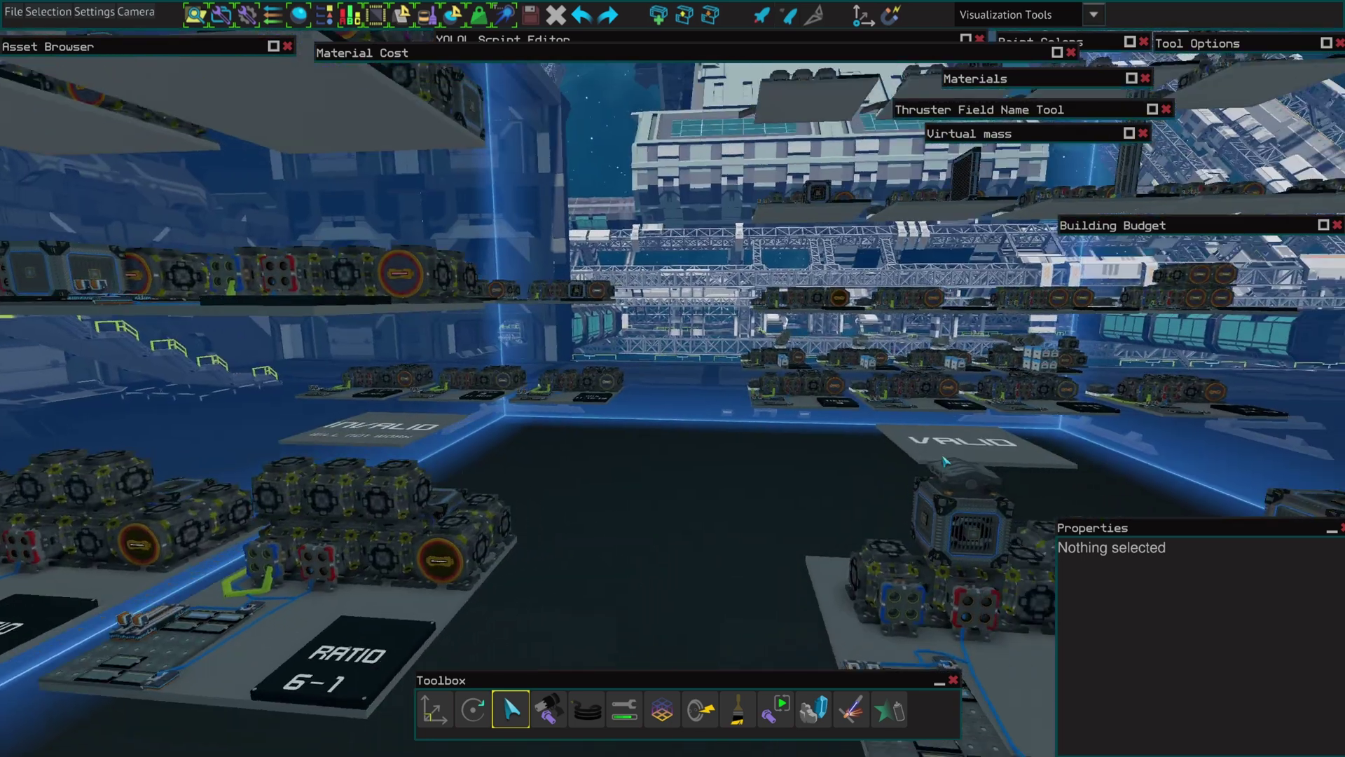
Return to the VALID area and approach the HEATSINK CONFIG example generators above the ratio row
{"action": "key", "text": "w"}
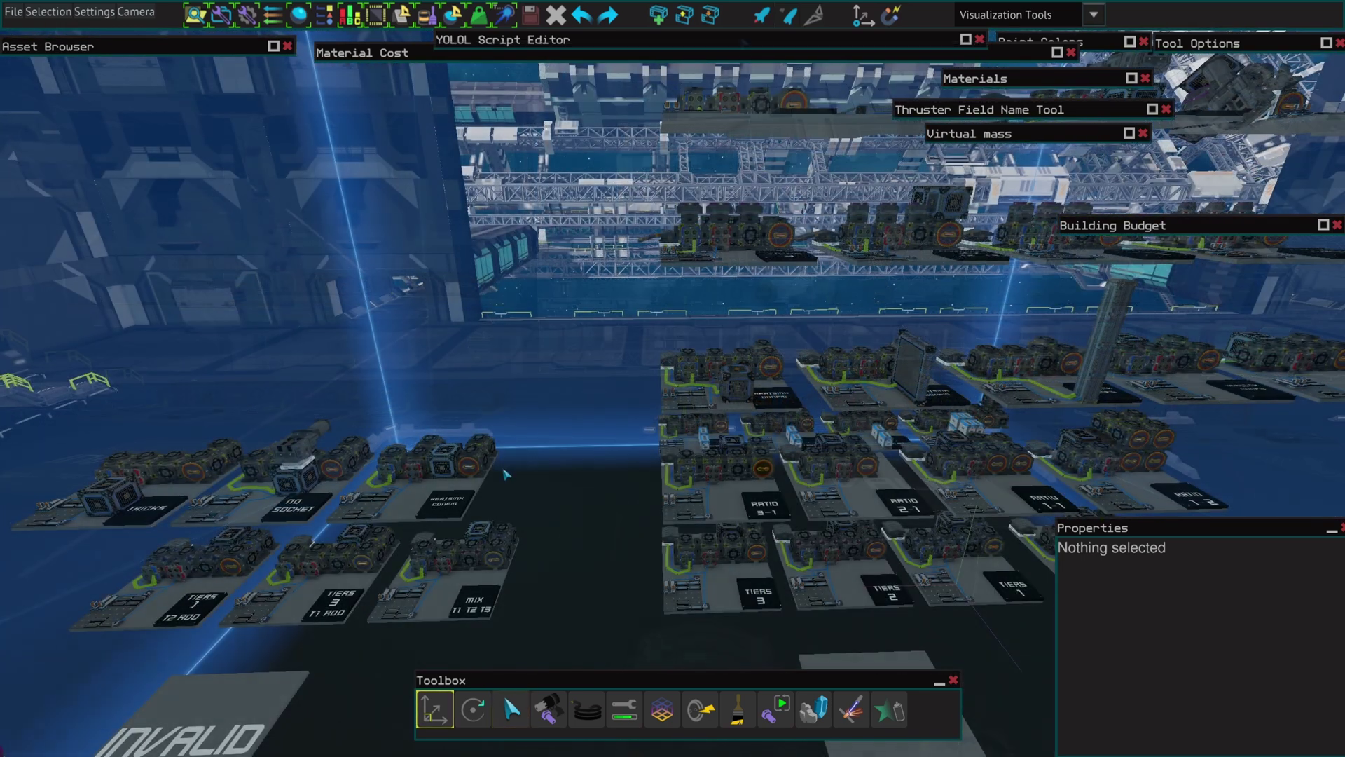
{"action": "key", "text": "w"}
{"action": "key", "text": "w"}
{"action": "key", "text": "w"}
{"action": "right_click_drag", "start_coordinate": [532, 433], "coordinate": [536, 433]}
{"action": "key", "text": "d"}
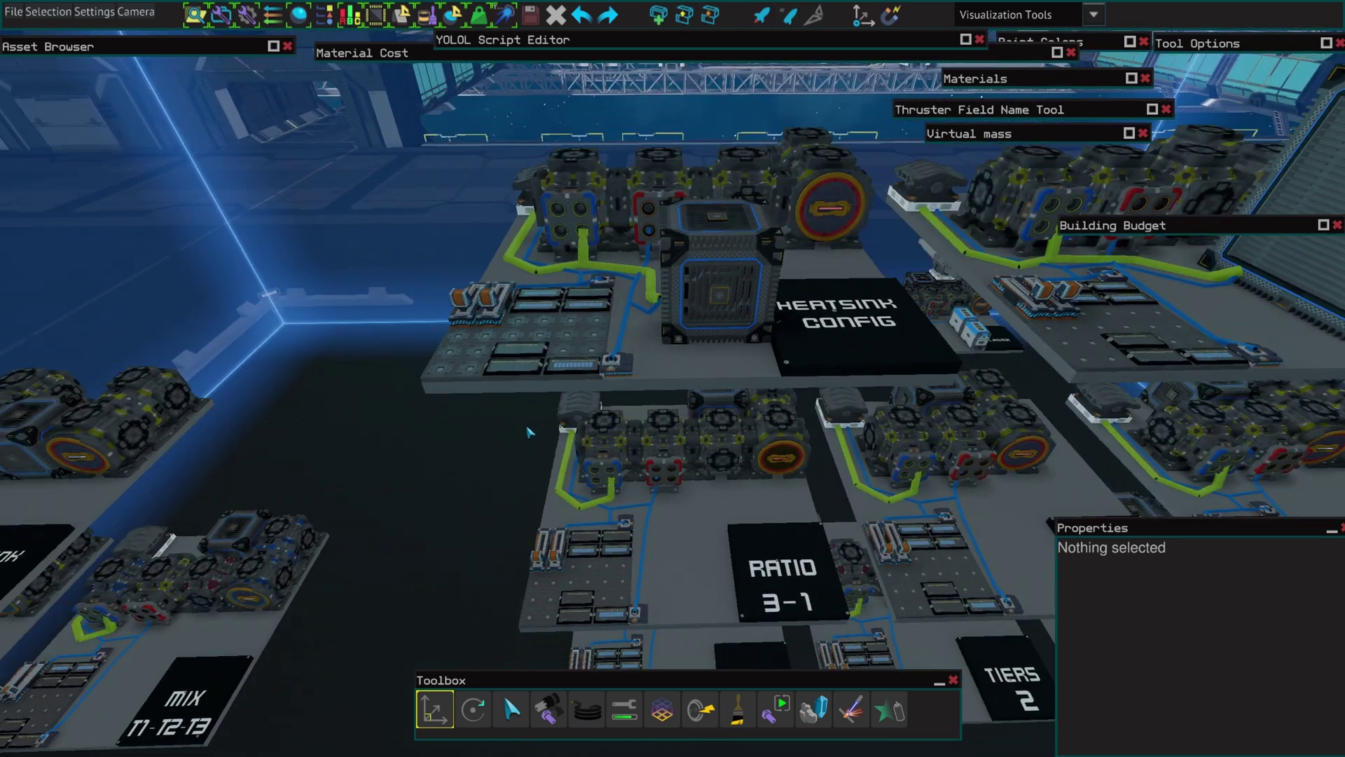
{"action": "key", "text": "space"}
{"action": "key", "text": "d"}
{"action": "key", "text": "d"}
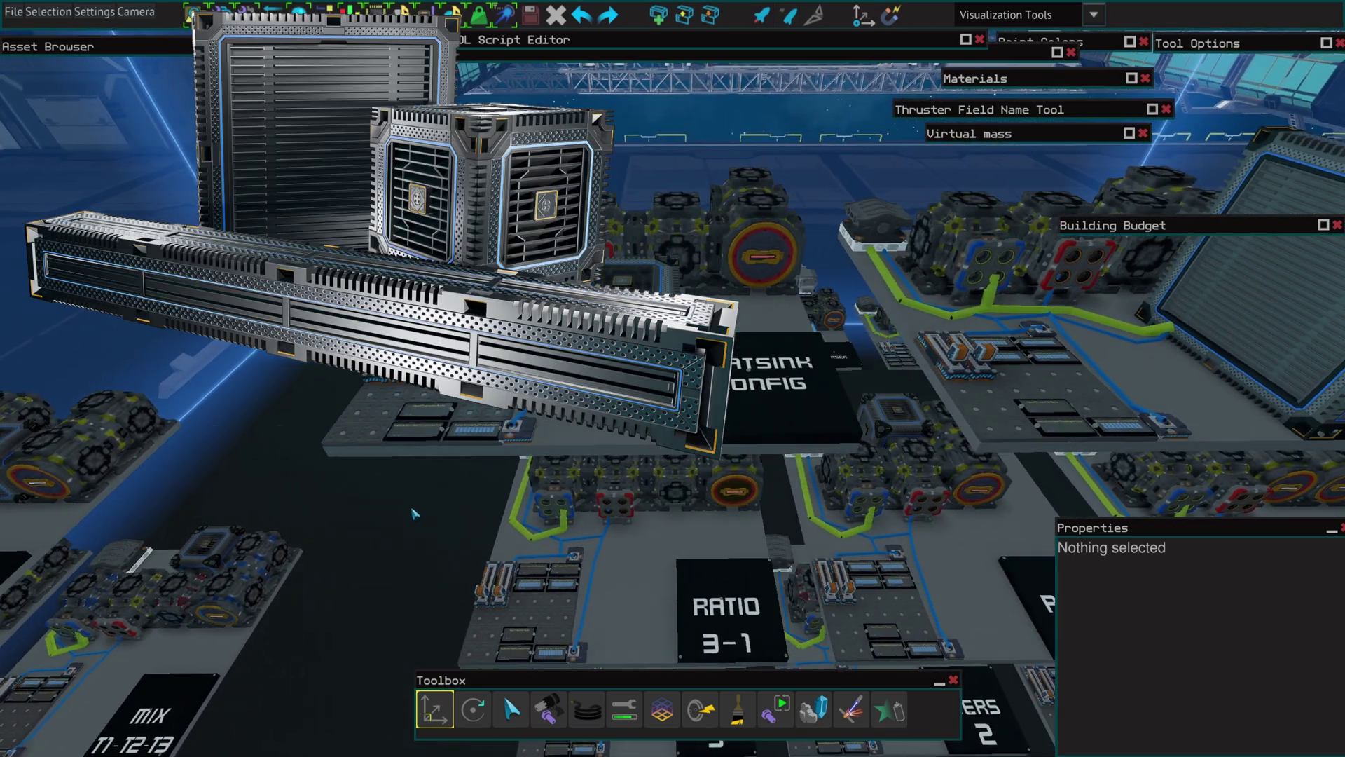
Examine the cube radiator of the first HEATSINK CONFIG generator and its pipe and cable connections up close
{"action": "right_click_drag", "start_coordinate": [415, 513], "coordinate": [427, 520]}
{"action": "key", "text": "w"}
{"action": "key", "text": "a"}
{"action": "right_click_drag", "start_coordinate": [479, 451], "coordinate": [752, 465]}
{"action": "key", "text": "a"}
{"action": "key", "text": "a"}
{"action": "right_click_drag", "start_coordinate": [915, 488], "coordinate": [799, 443]}
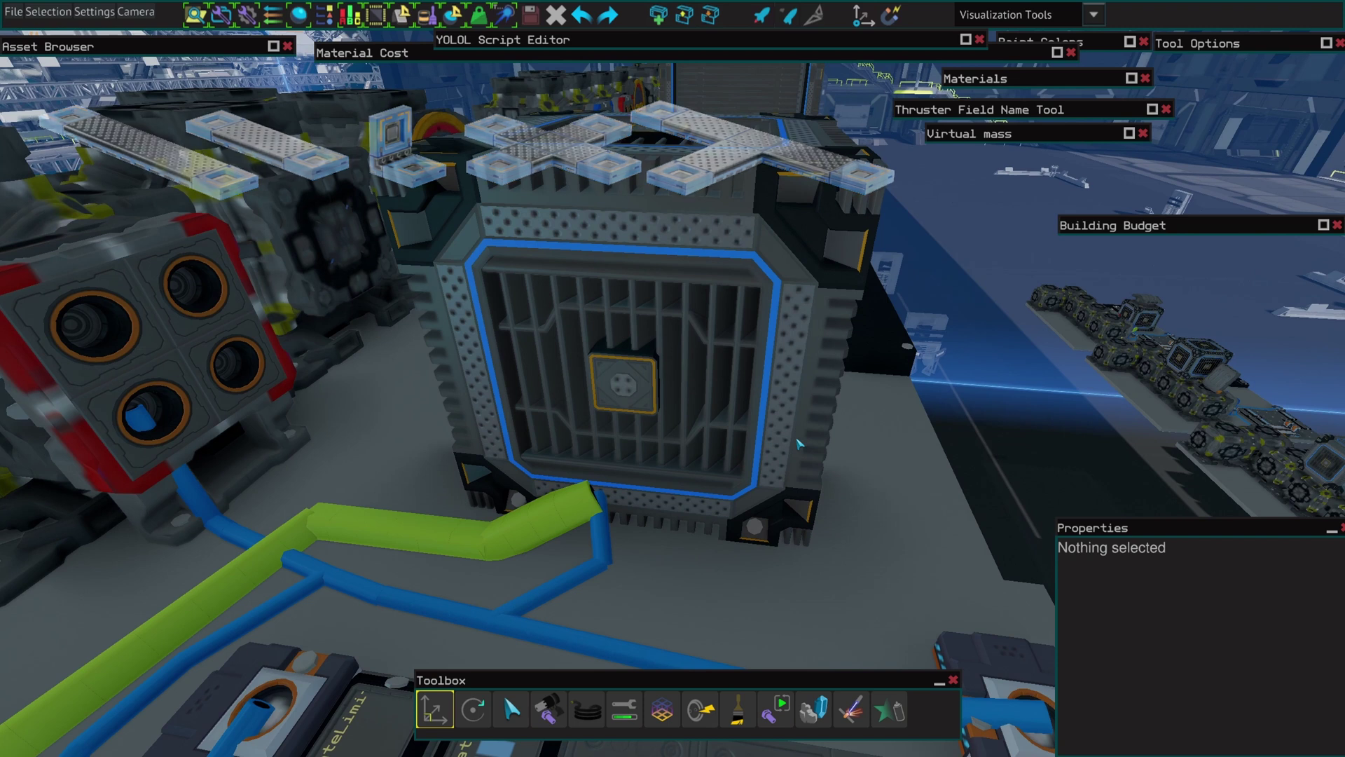
{"action": "right_click_drag", "start_coordinate": [800, 444], "coordinate": [801, 501]}
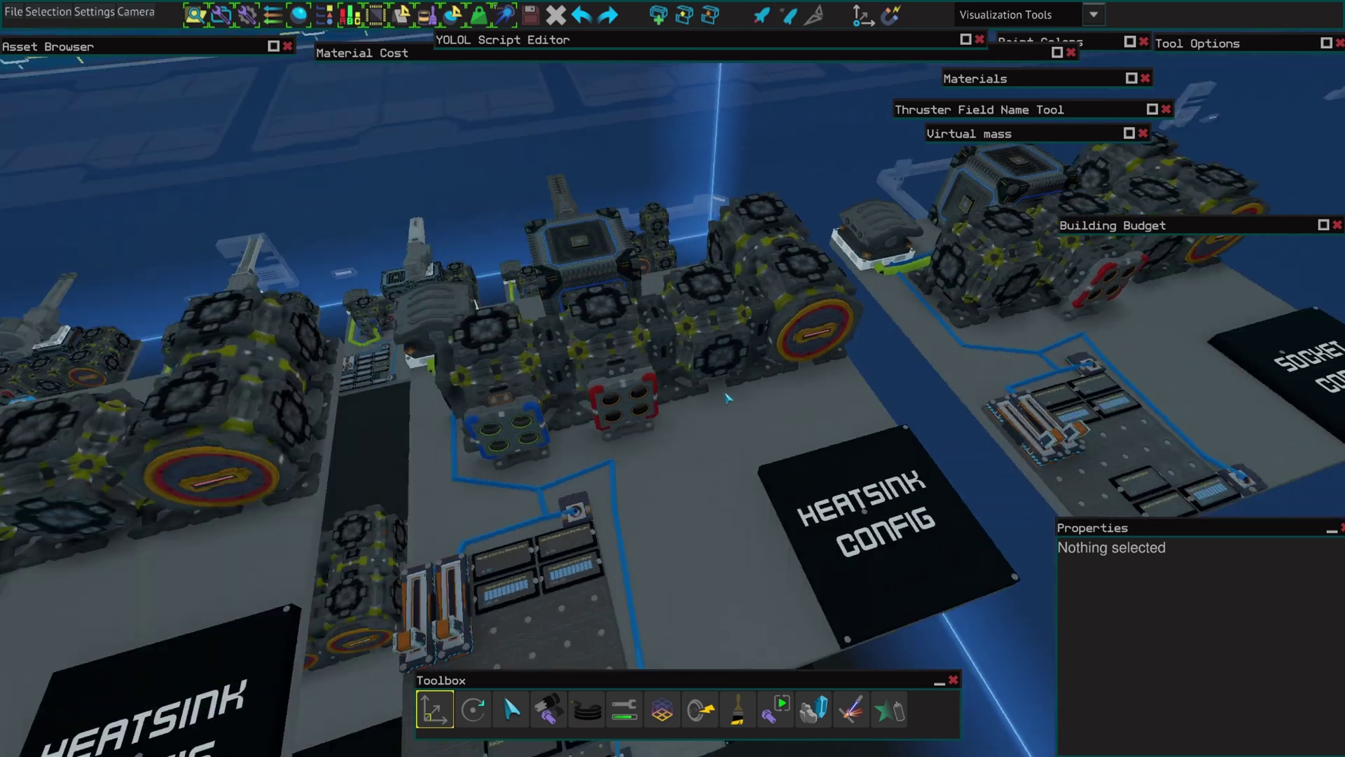
Compare the HEATSINK CONFIG generator that has no coolant pipe with the neighbouring SOCKET CONFIG generator
{"action": "right_click_drag", "start_coordinate": [727, 398], "coordinate": [621, 462]}
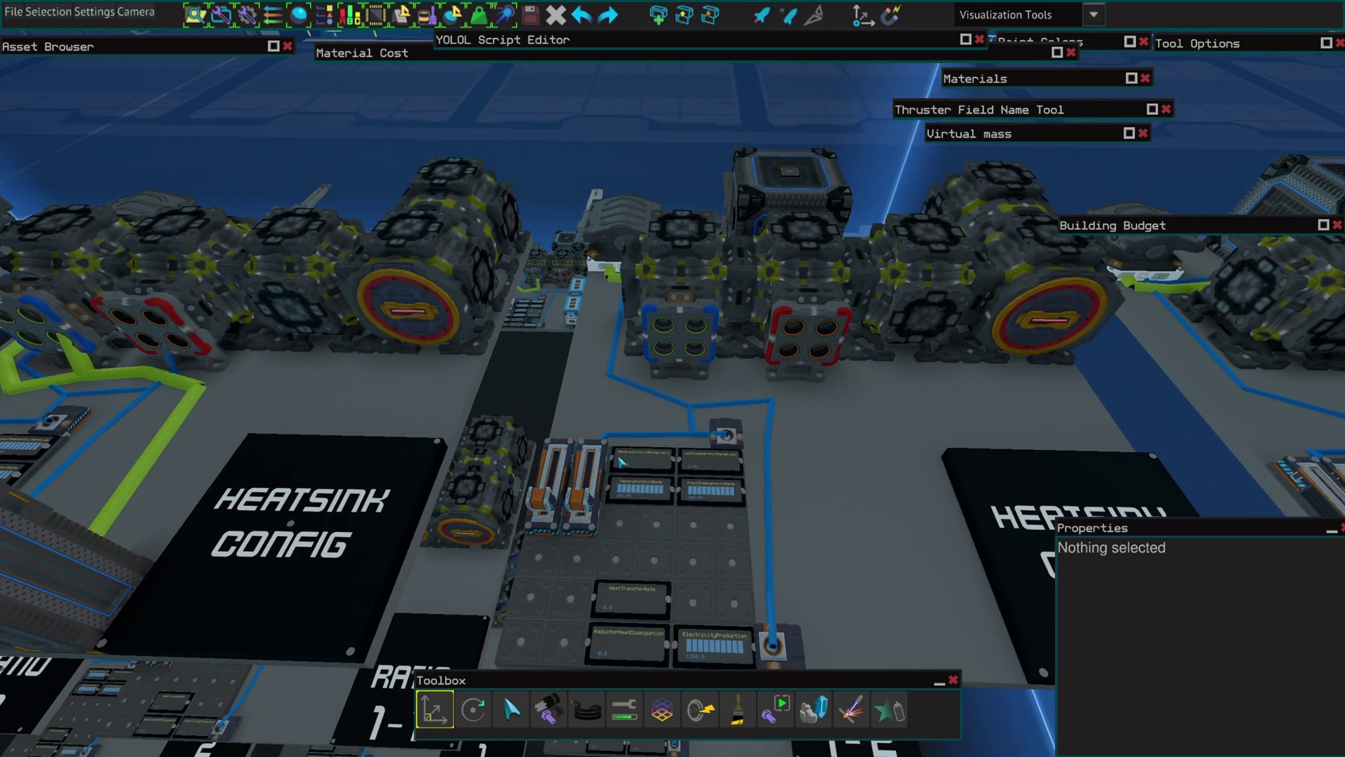
{"action": "key", "text": "d"}
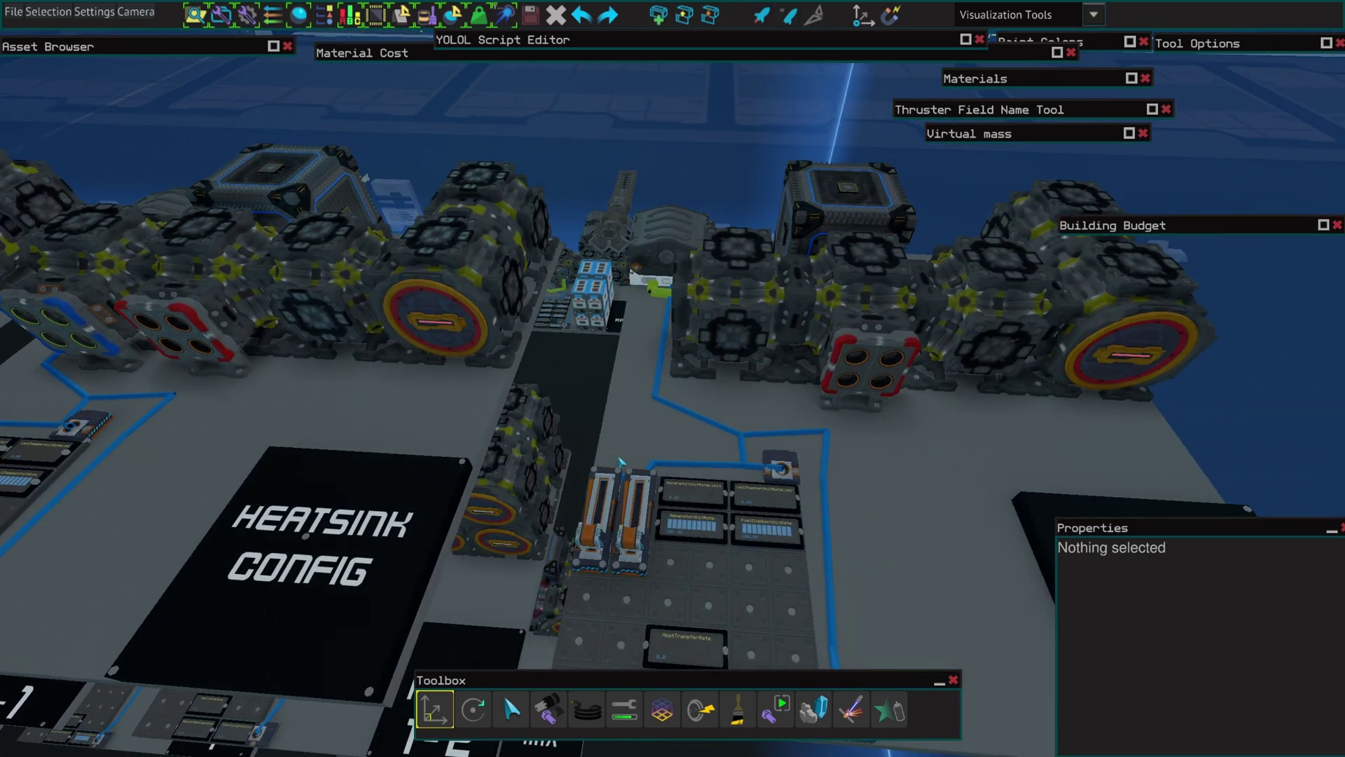
{"action": "right_click_drag", "start_coordinate": [620, 462], "coordinate": [614, 408]}
Enter Test Mode at the HEATSINK CONFIG generator with the cube radiator and inspect its radiator data fields
{"action": "left_click", "coordinate": [762, 14]}
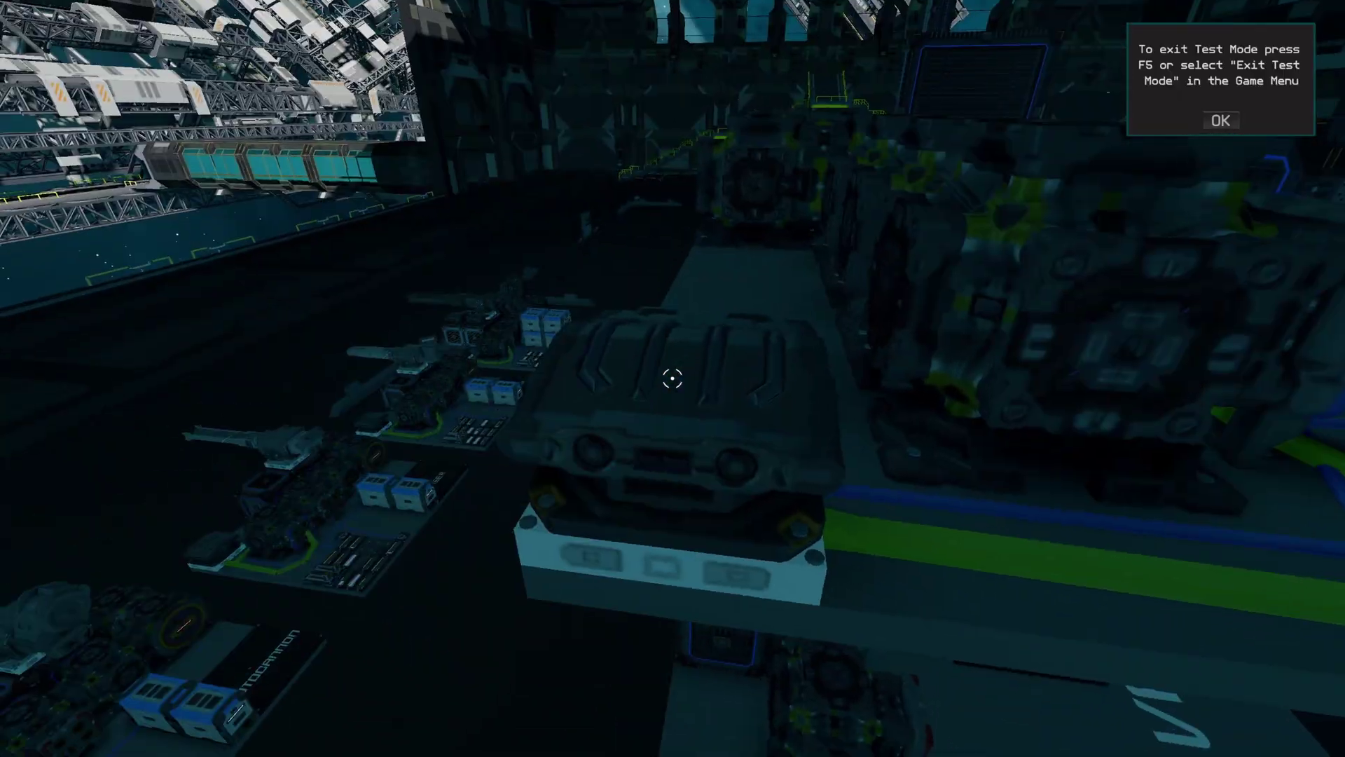
{"action": "key", "text": "u"}
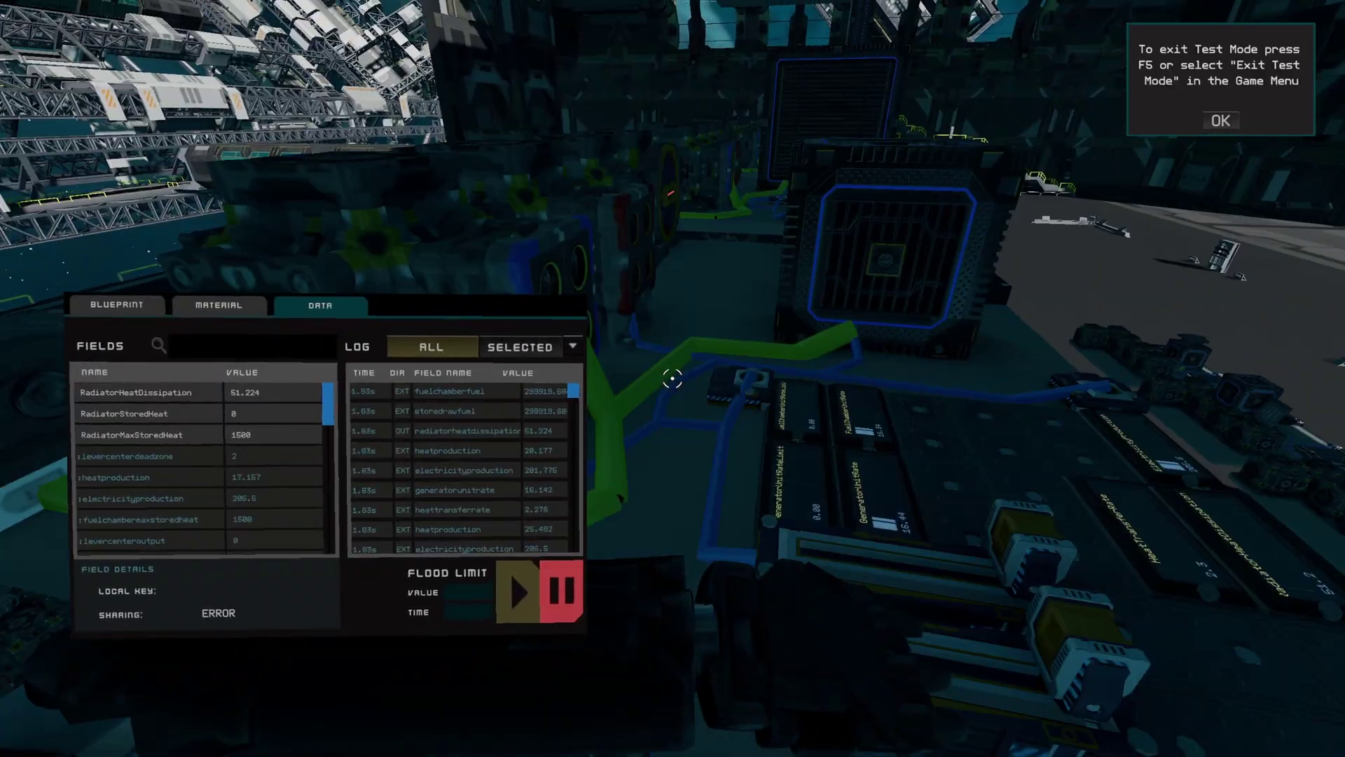
{"action": "key", "text": "e"}
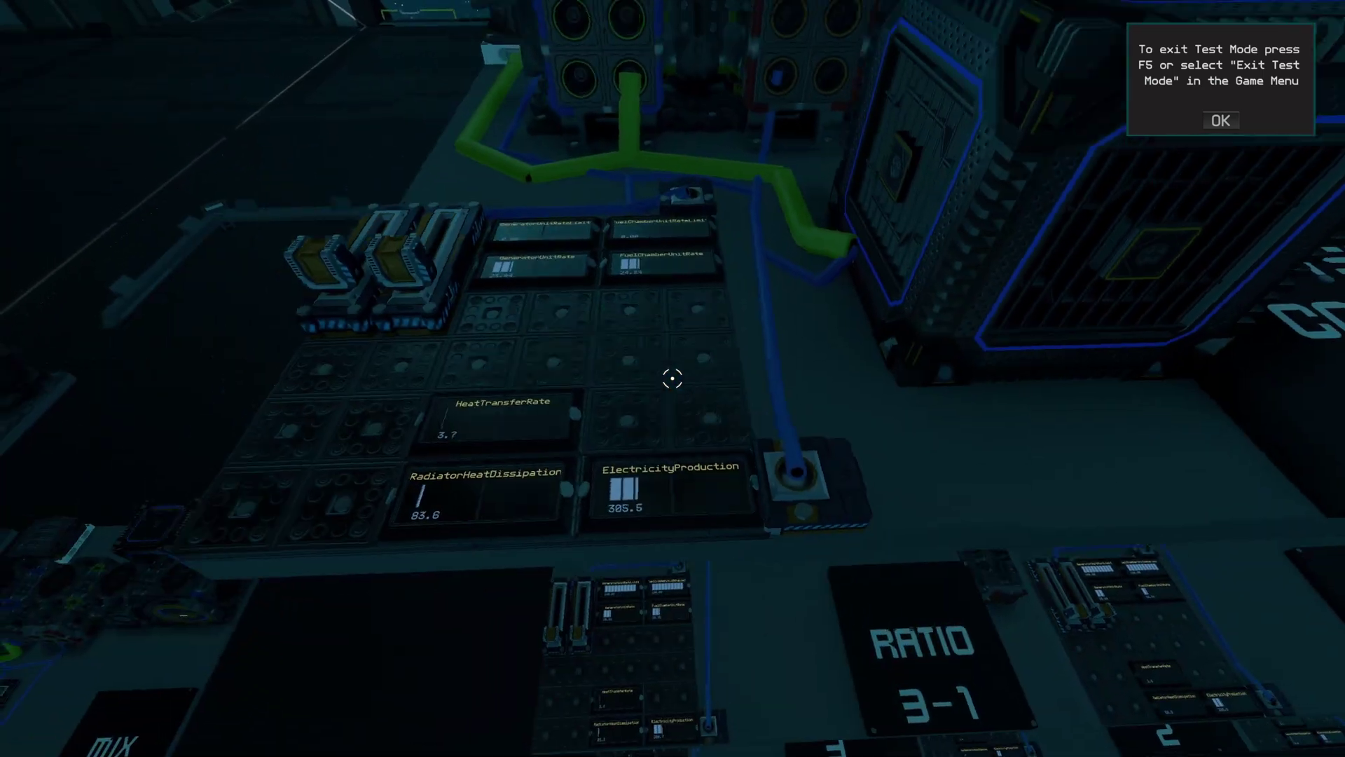
Compare the control panel readings along the valid configuration generators and exit Test Mode
{"action": "key", "text": "d"}
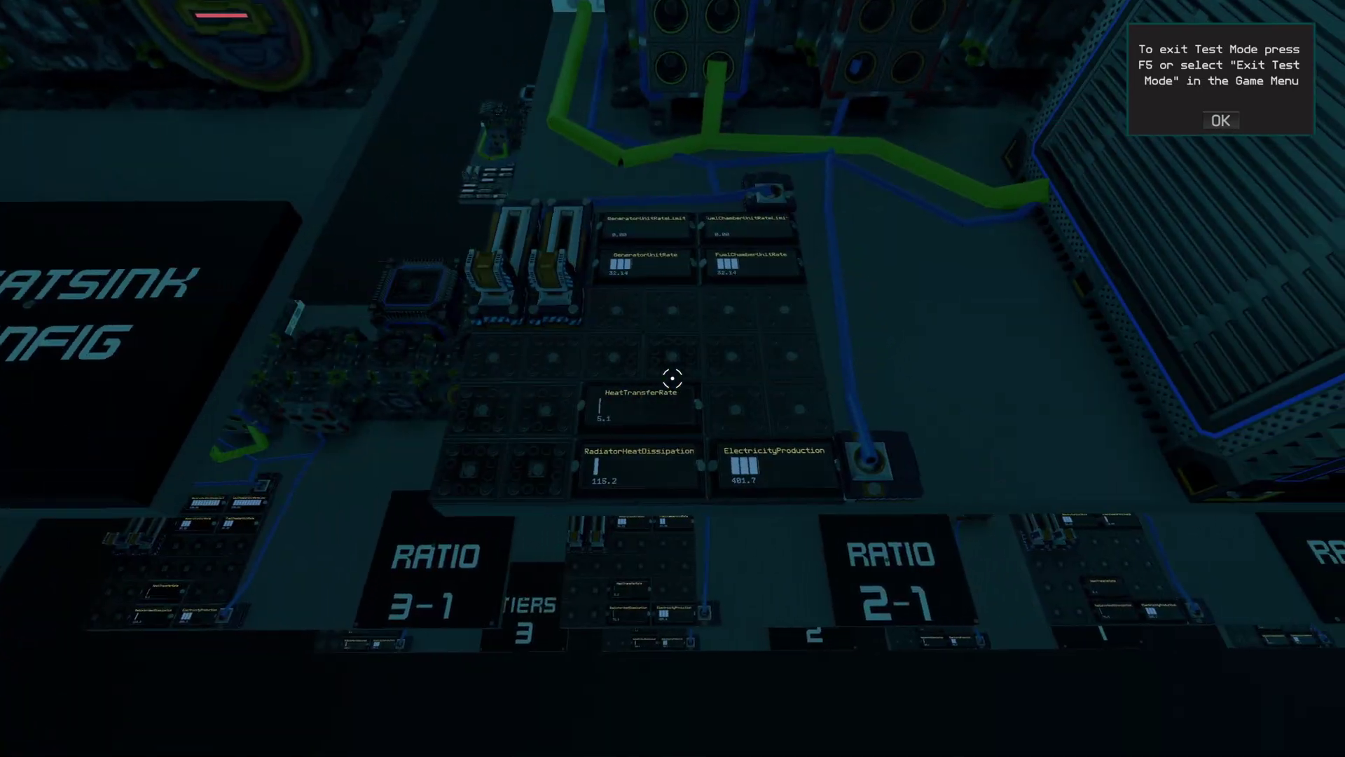
{"action": "key", "text": "w"}
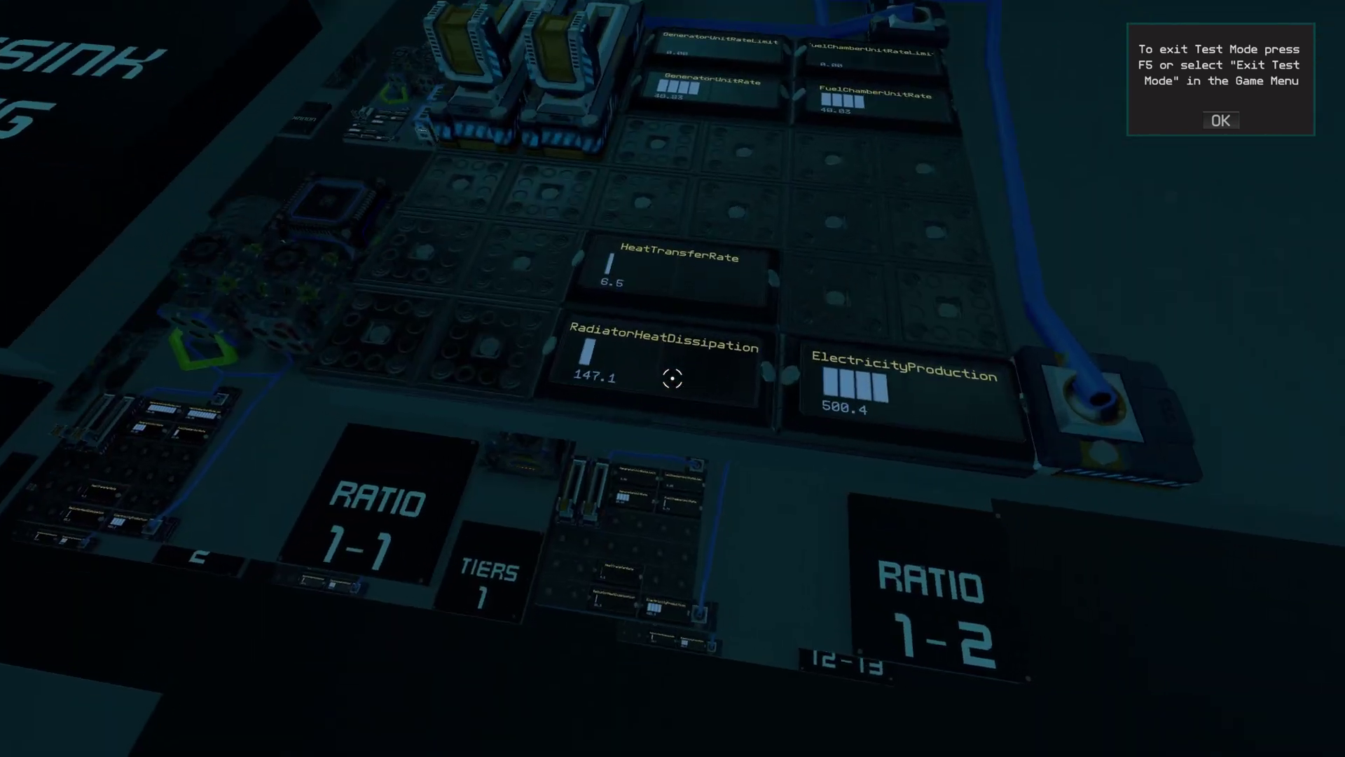
{"action": "key", "text": "a"}
{"action": "key", "text": "w"}
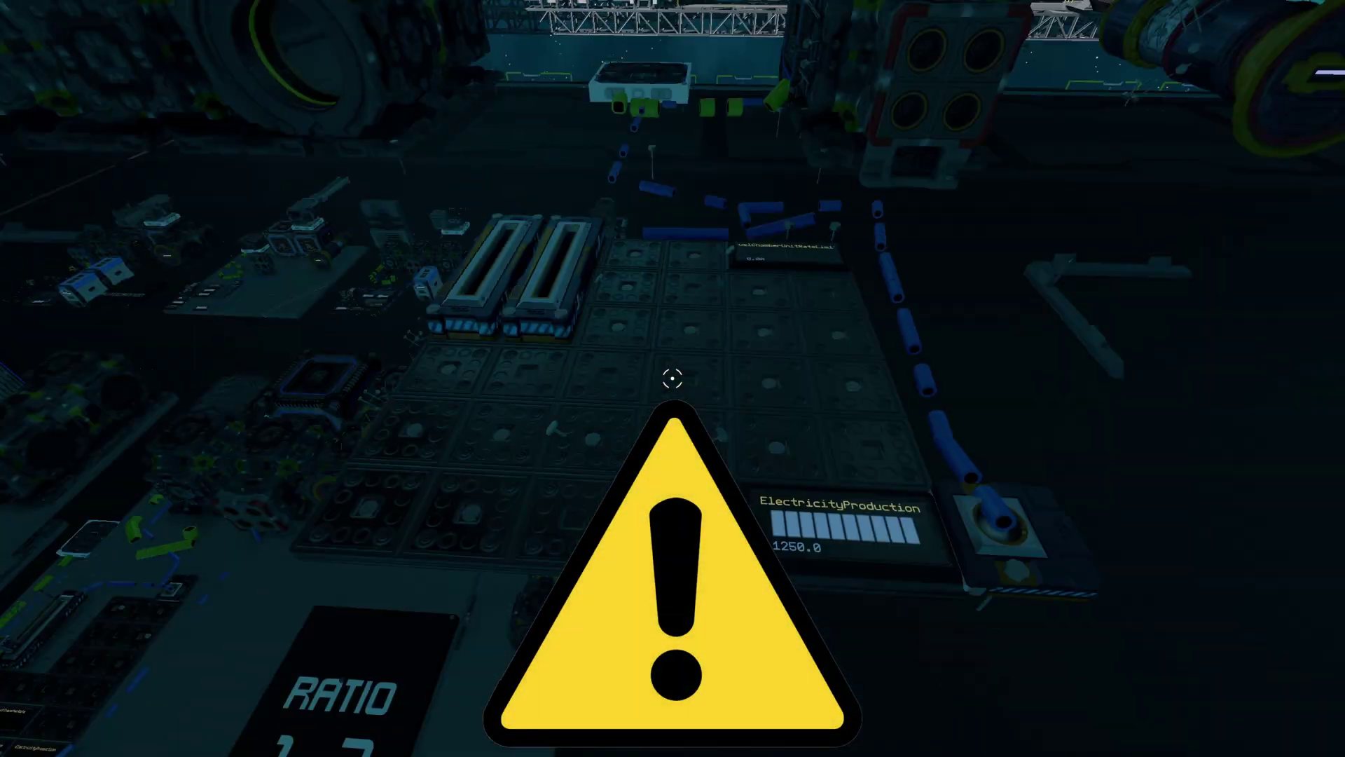
{"action": "key", "text": "F5"}
Enter Test Mode at the invalid HEATSINK CONFIG generator and inspect its generator unit and fuel chamber data fields
{"action": "right_click_drag", "start_coordinate": [771, 176], "coordinate": [808, 301]}
{"action": "key", "text": "w"}
{"action": "key", "text": "a"}
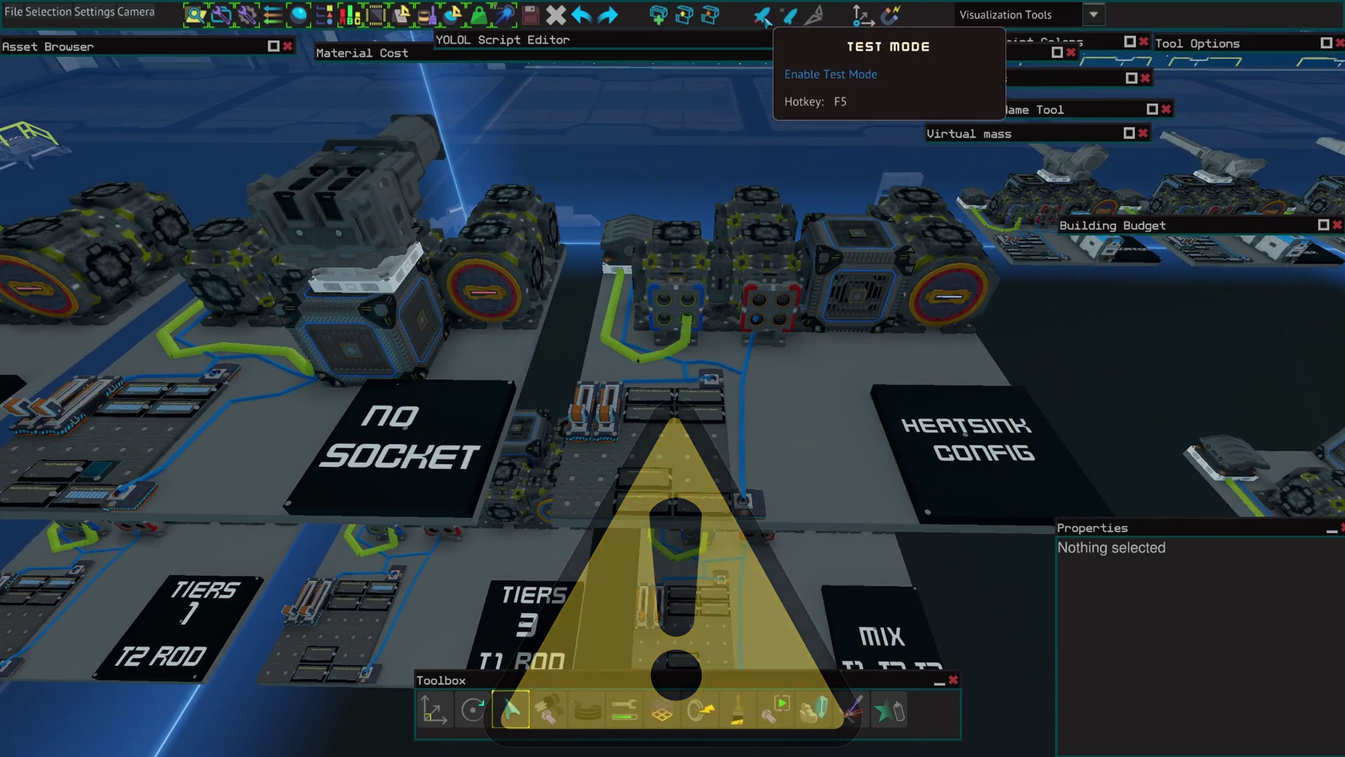
{"action": "left_click", "coordinate": [768, 21]}
{"action": "key", "text": "w"}
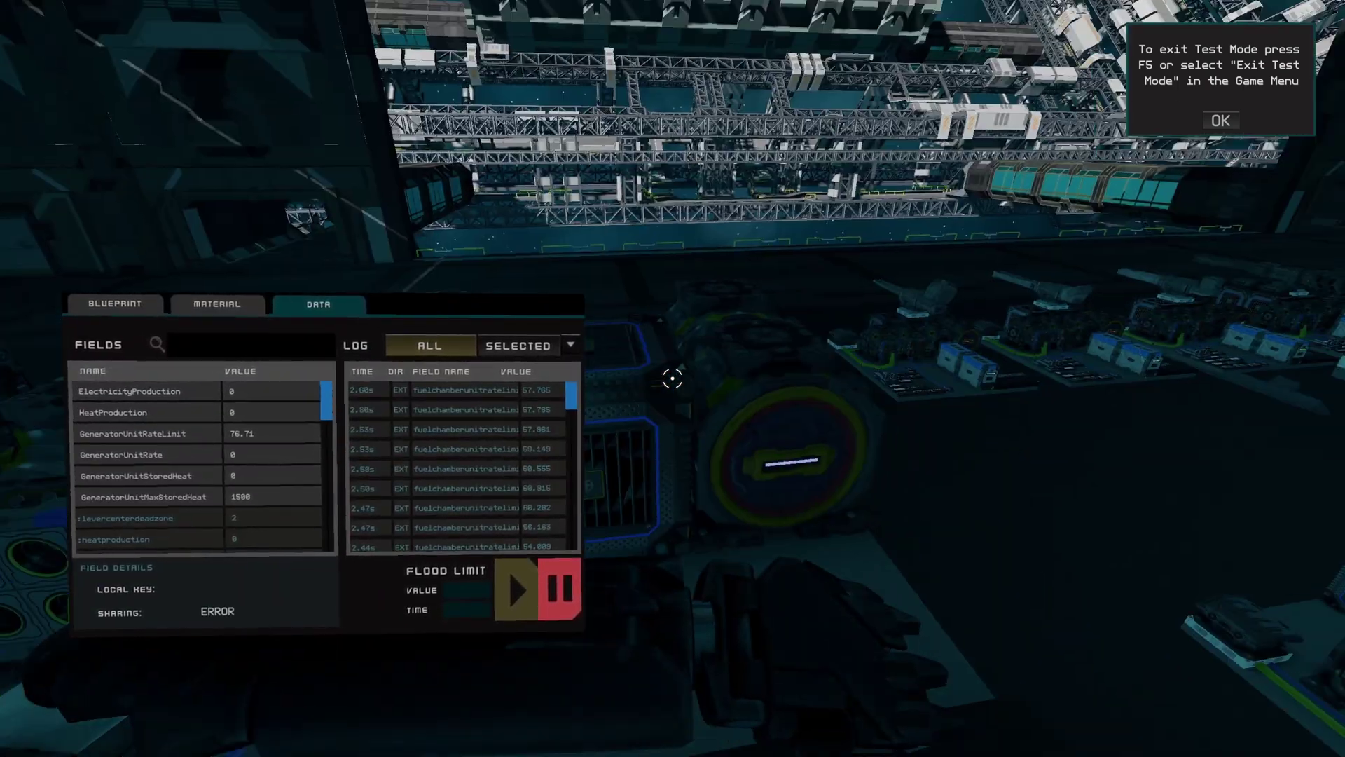
{"action": "key", "text": "u"}
{"action": "left_click", "coordinate": [672, 378]}
{"action": "key", "text": "a"}
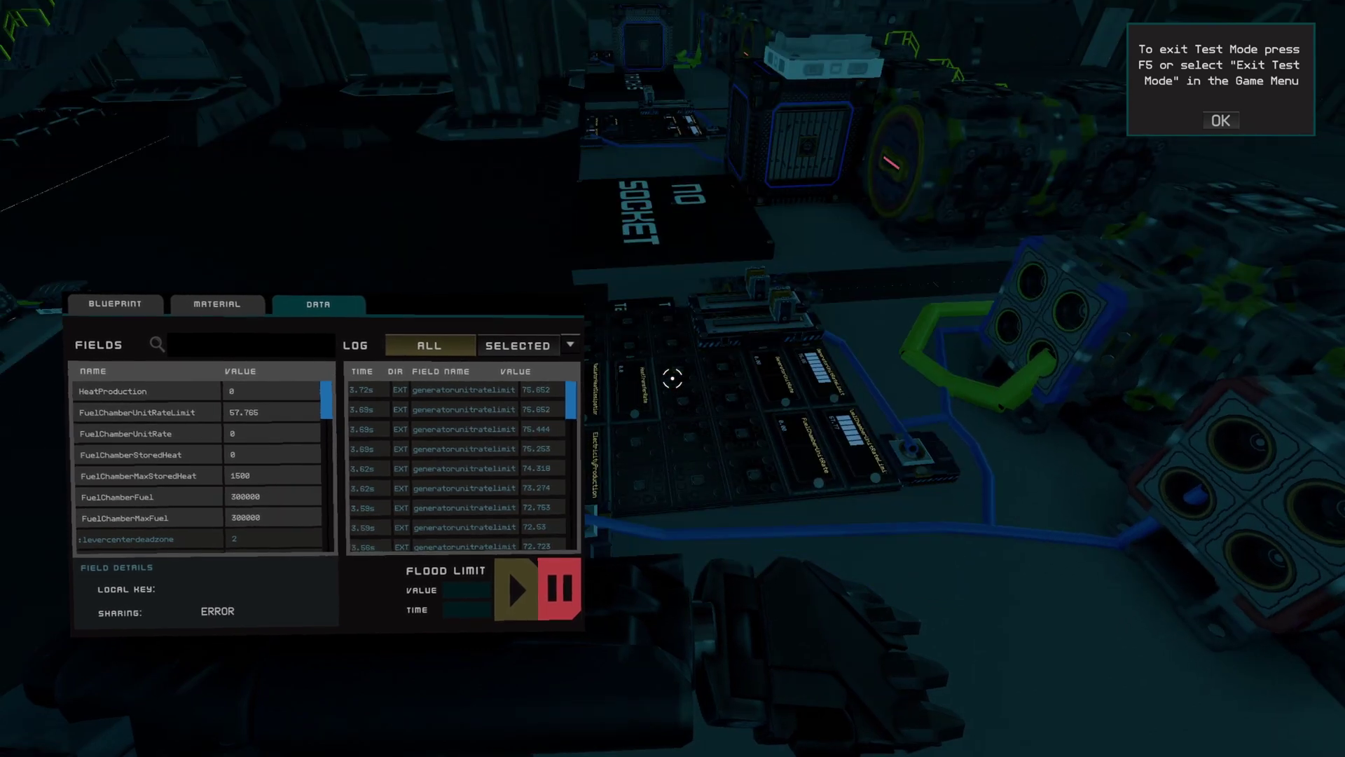
{"action": "key", "text": "u"}
Check the NO SOCKET generator's control panel and data fields, and exit Test Mode
{"action": "key", "text": "a"}
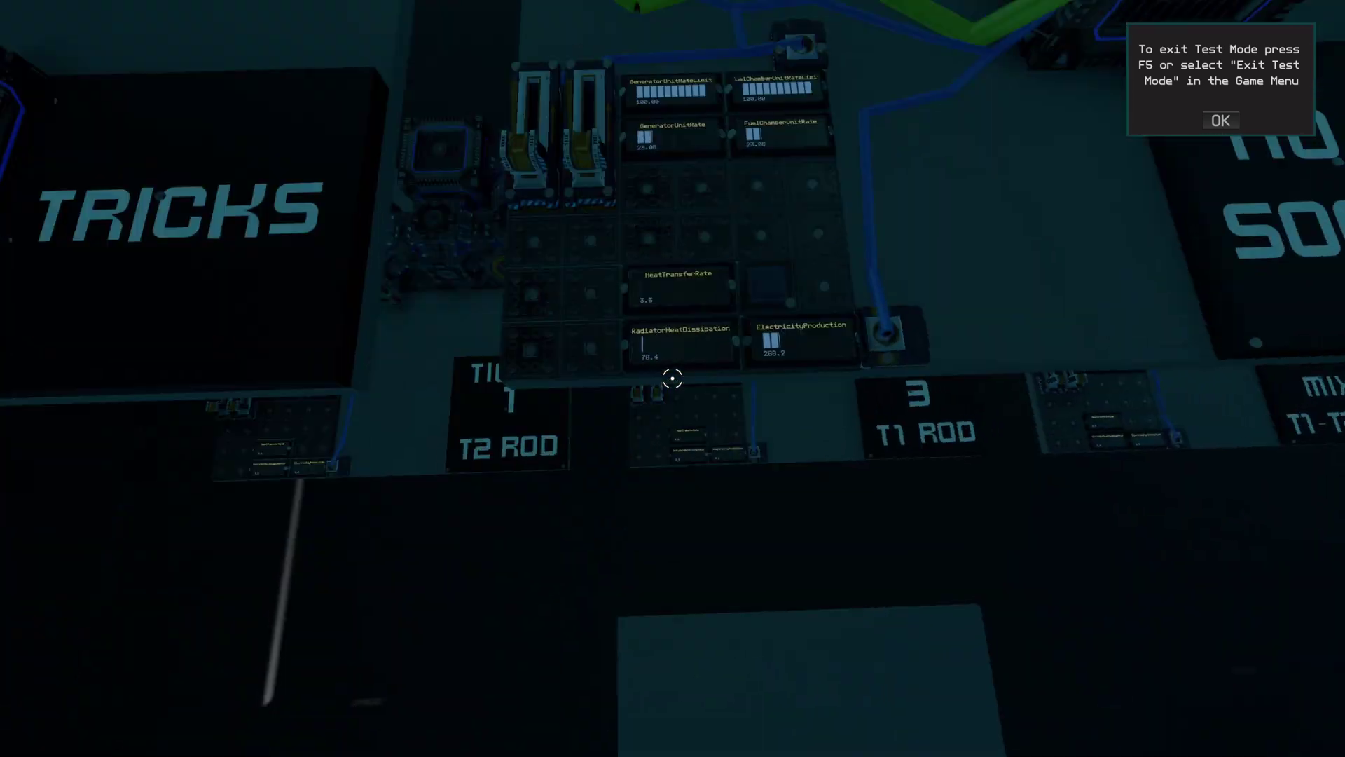
{"action": "key", "text": "w"}
{"action": "key", "text": "1"}
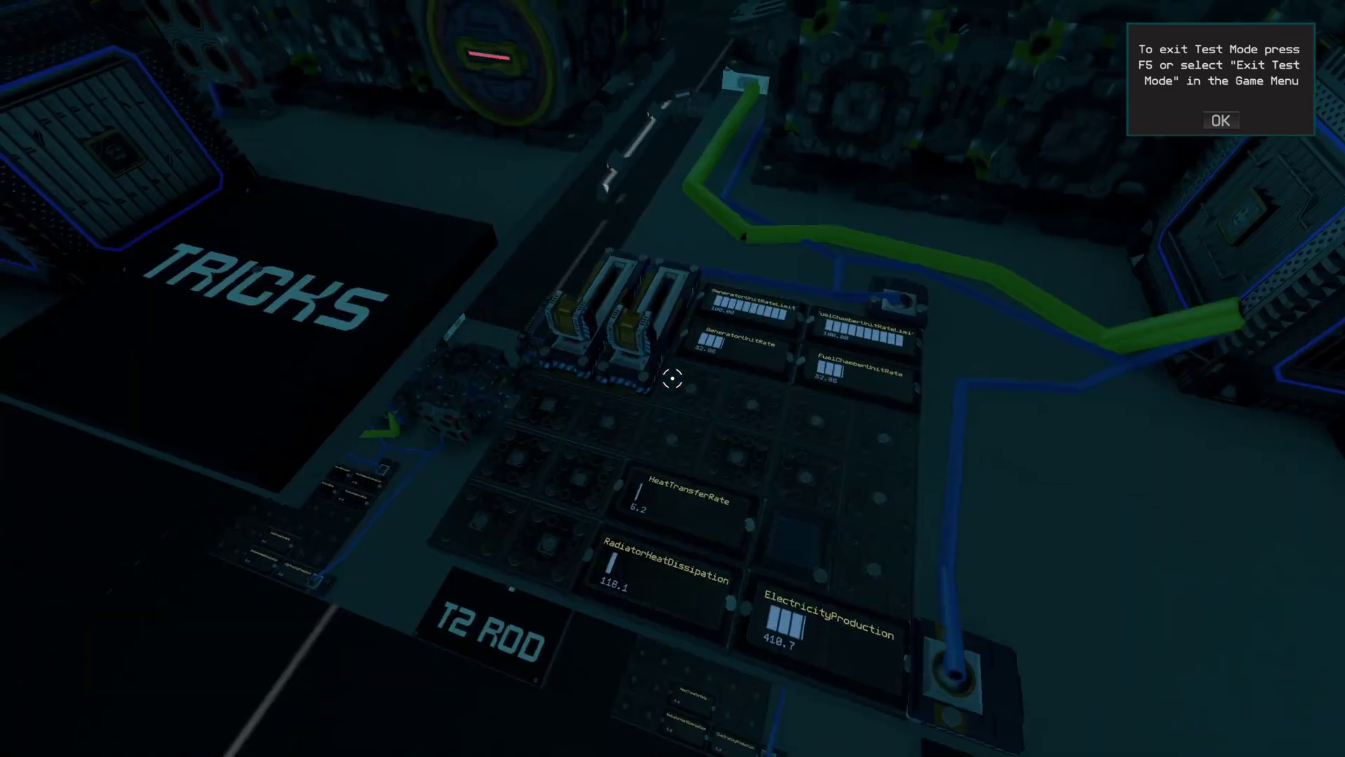
{"action": "key", "text": "w"}
{"action": "key", "text": "u"}
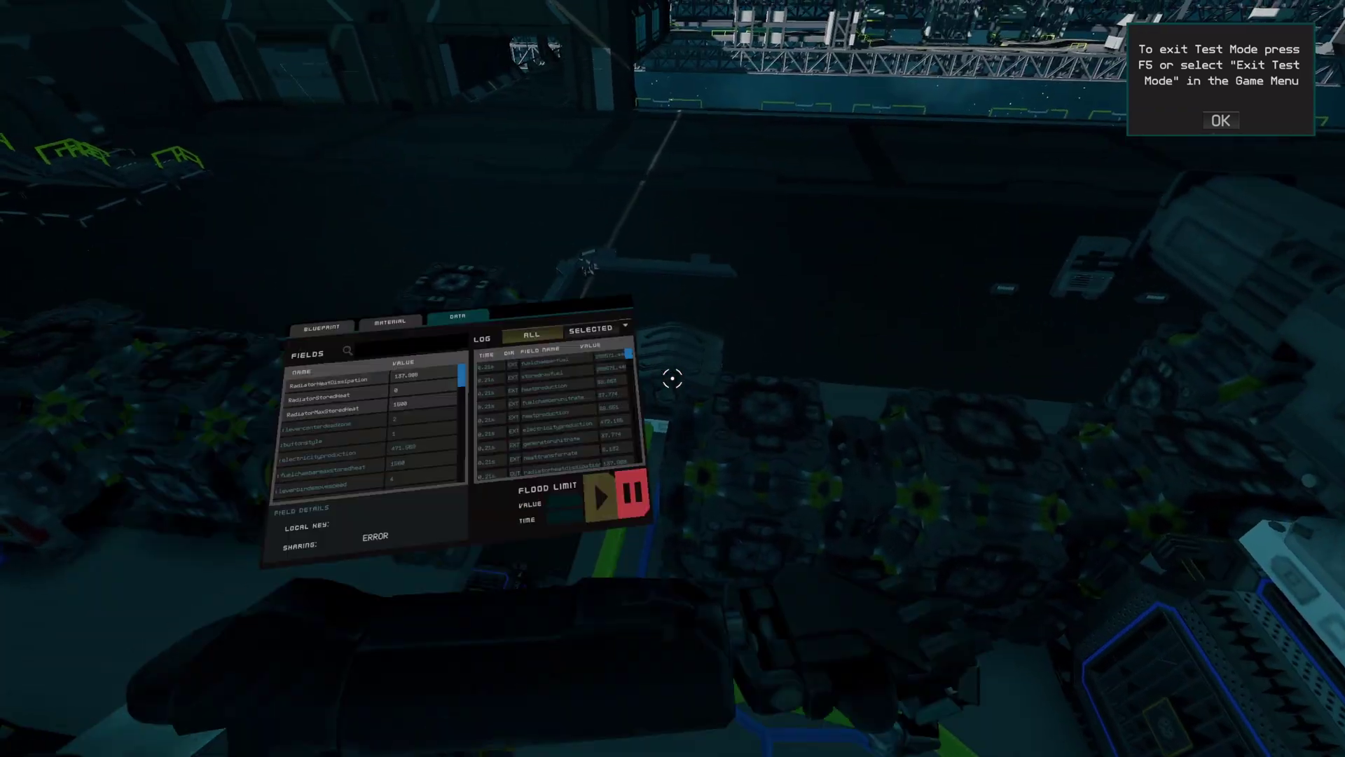
{"action": "key", "text": "s"}
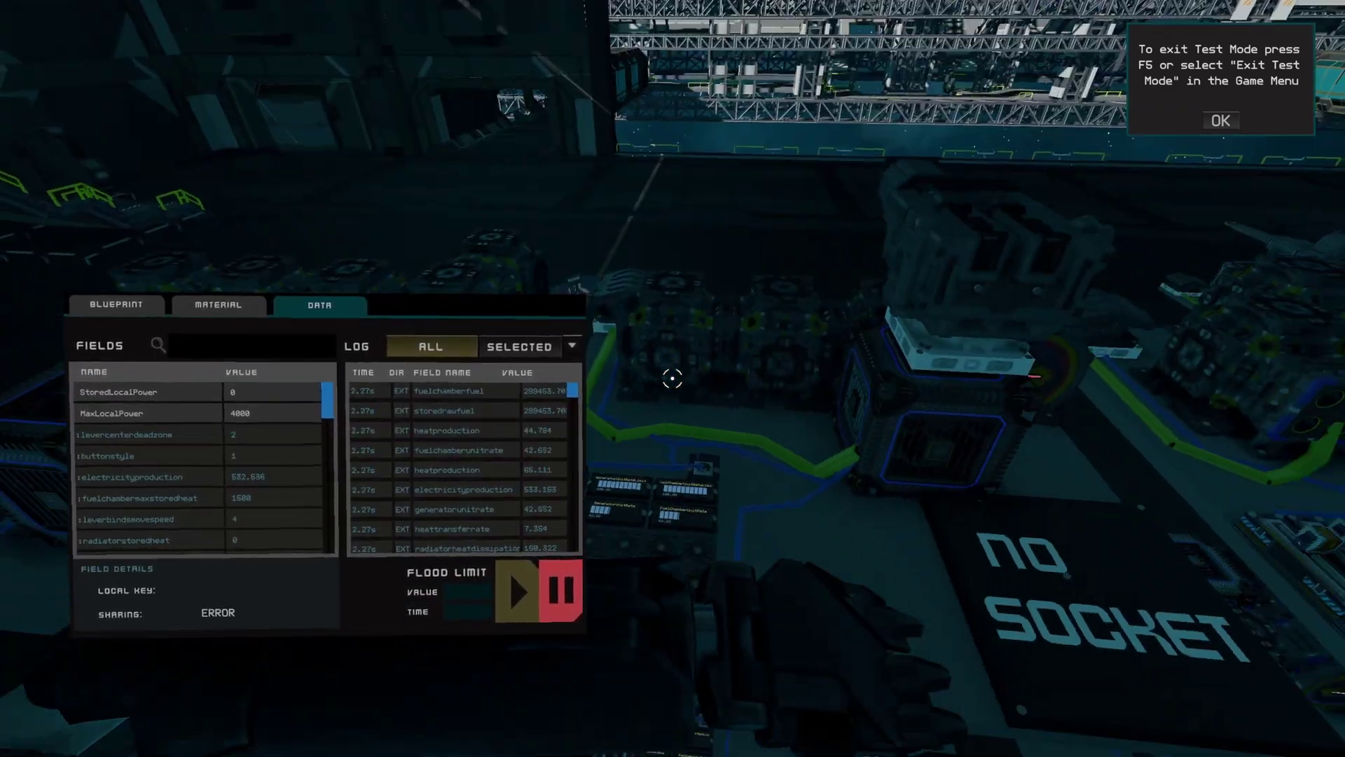
{"action": "key", "text": "F5"}
{"action": "key", "text": "F5"}
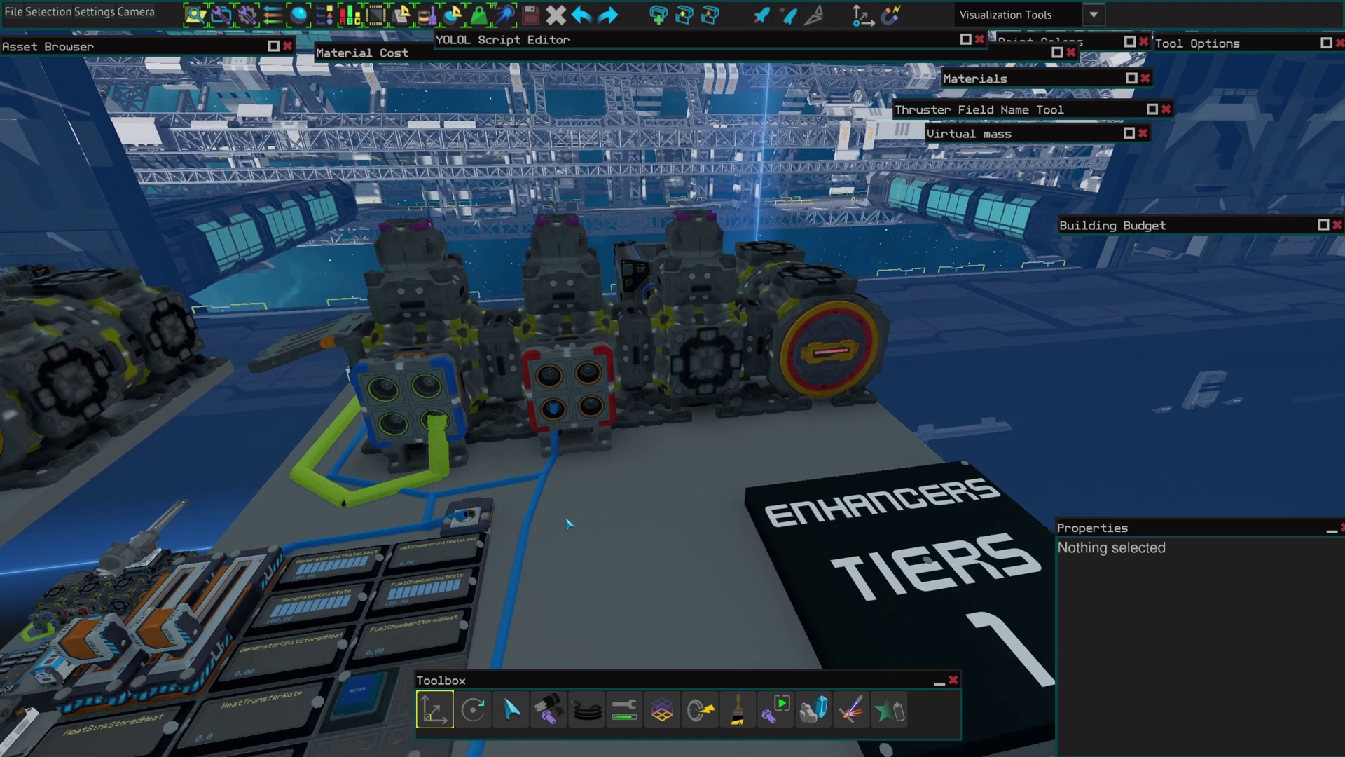
Examine the ENHANCERS example generators for tiers 1, 2 and 3
{"action": "right_click_drag", "start_coordinate": [566, 520], "coordinate": [562, 524]}
{"action": "key", "text": "s"}
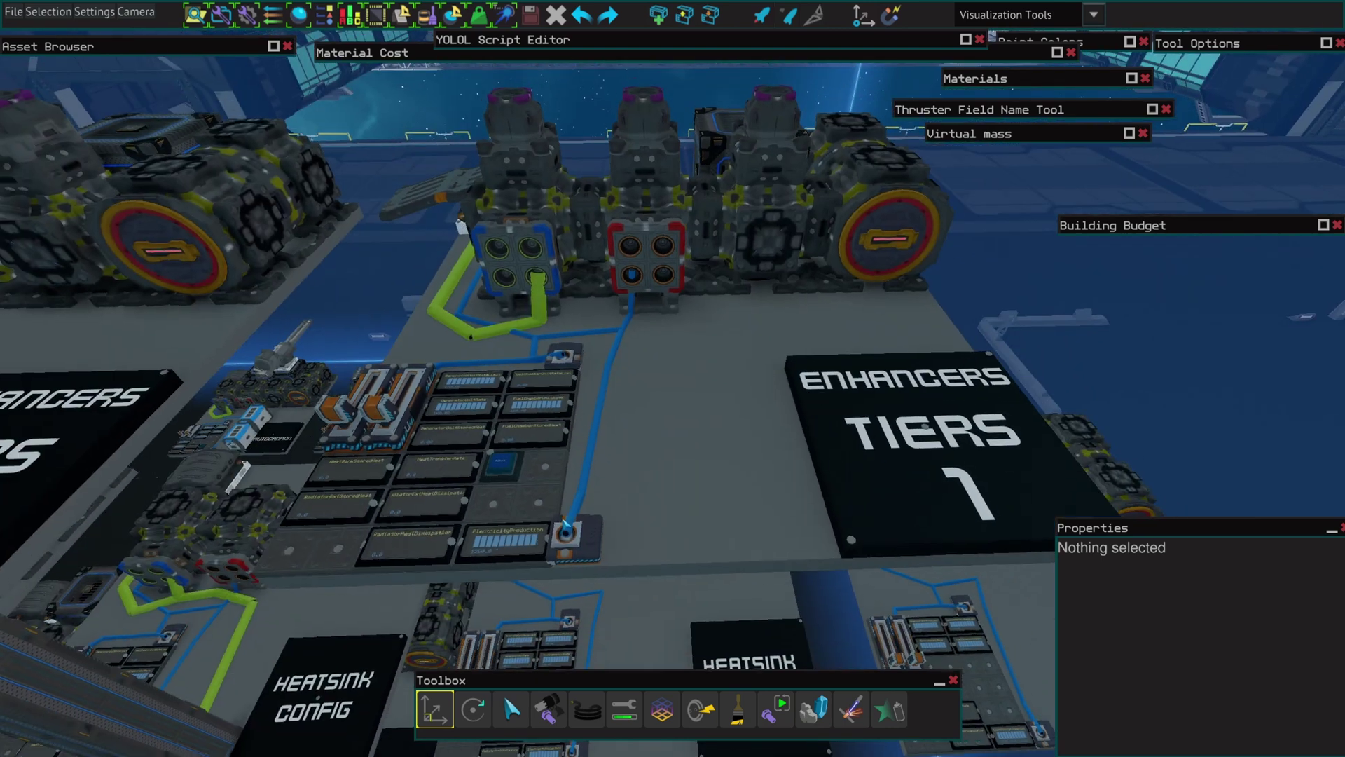
{"action": "key", "text": "s"}
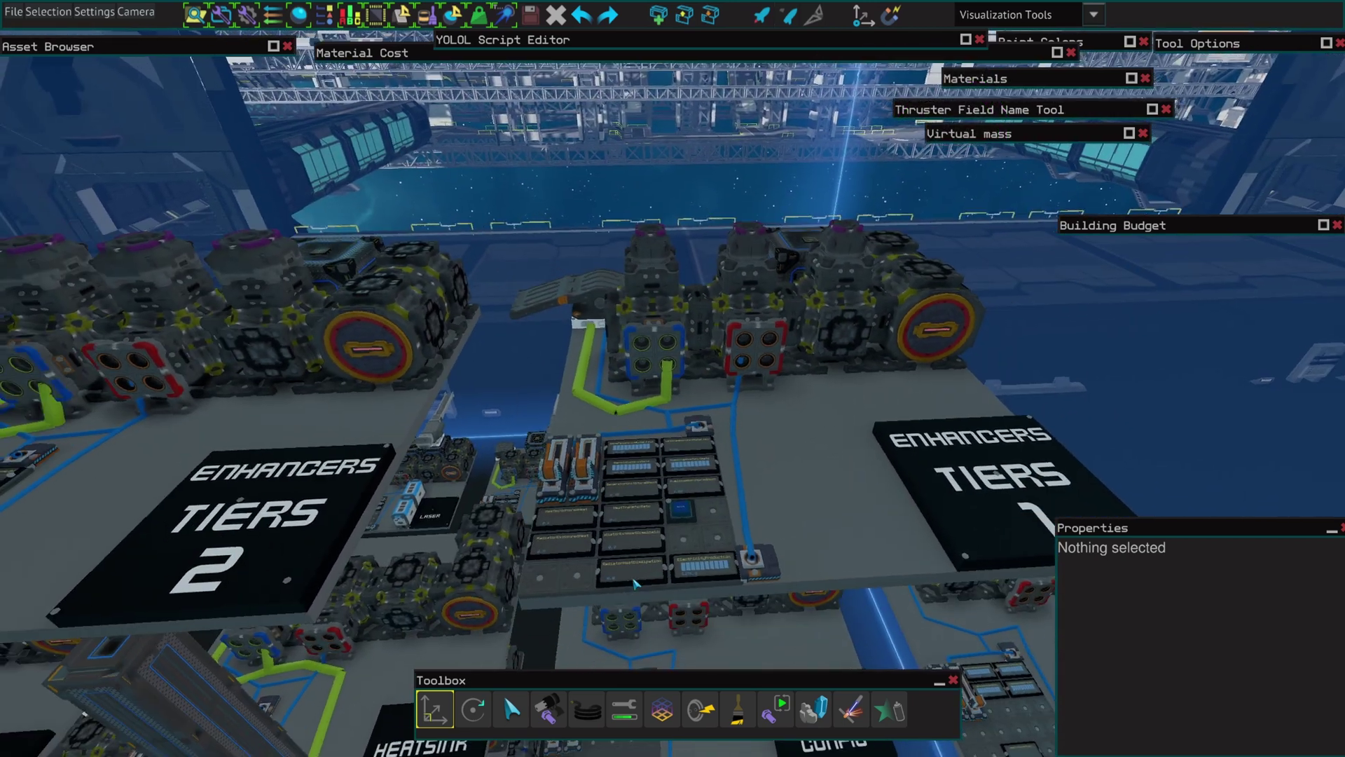
{"action": "key", "text": "a"}
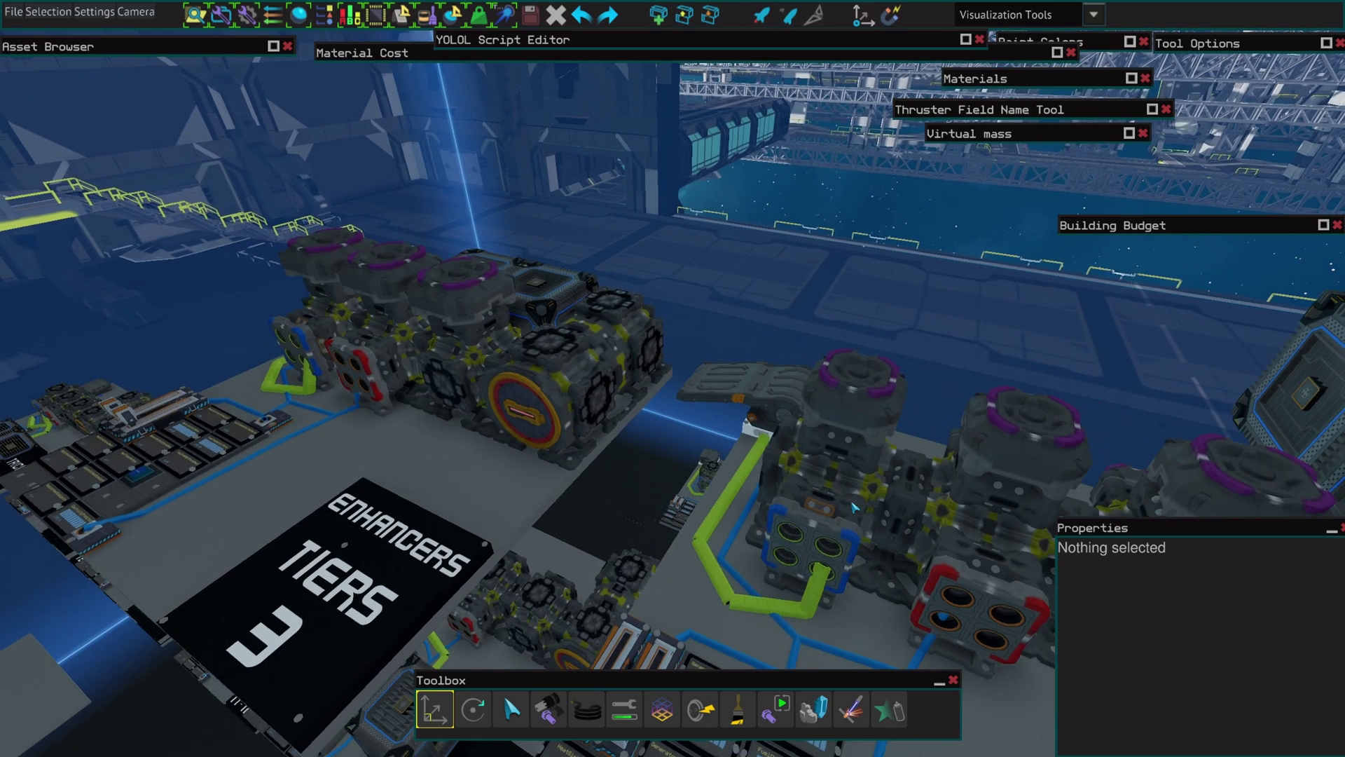
{"action": "key", "text": "a"}
{"action": "right_click_drag", "start_coordinate": [854, 507], "coordinate": [853, 508]}
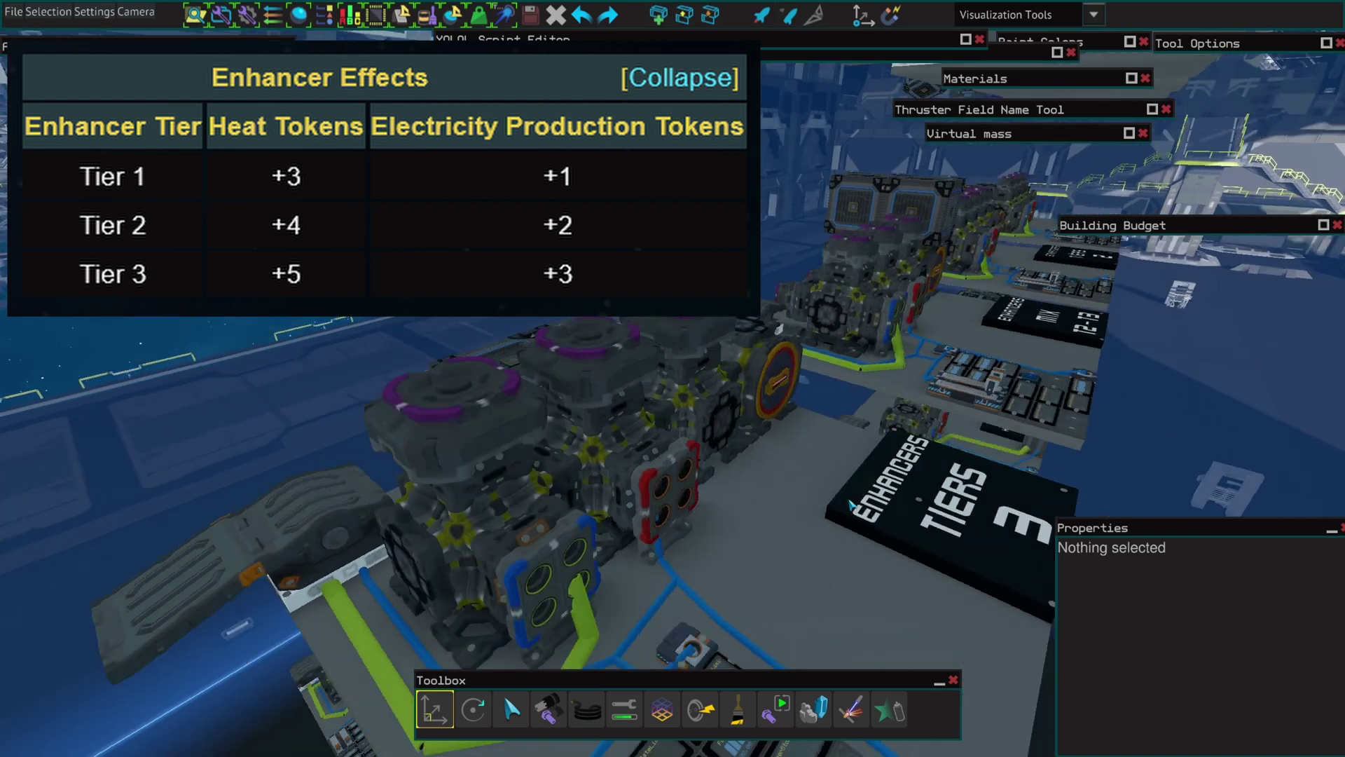
Enter Test Mode at the ENHANCERS TIERS 3 generator, activate the neighbouring enhancer generators and check their control panel readings
{"action": "key", "text": "d"}
{"action": "right_click_drag", "start_coordinate": [852, 504], "coordinate": [852, 504]}
{"action": "left_click", "coordinate": [762, 14]}
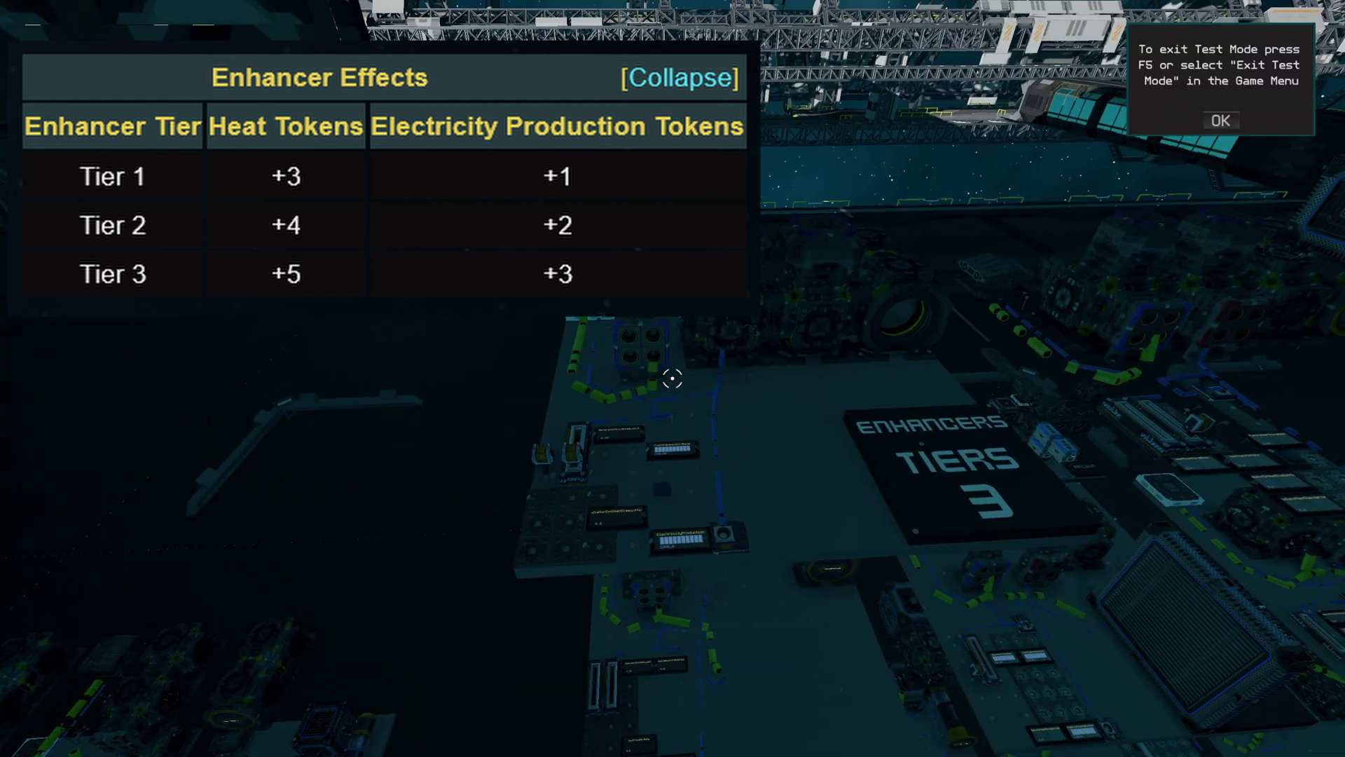
{"action": "key", "text": "w"}
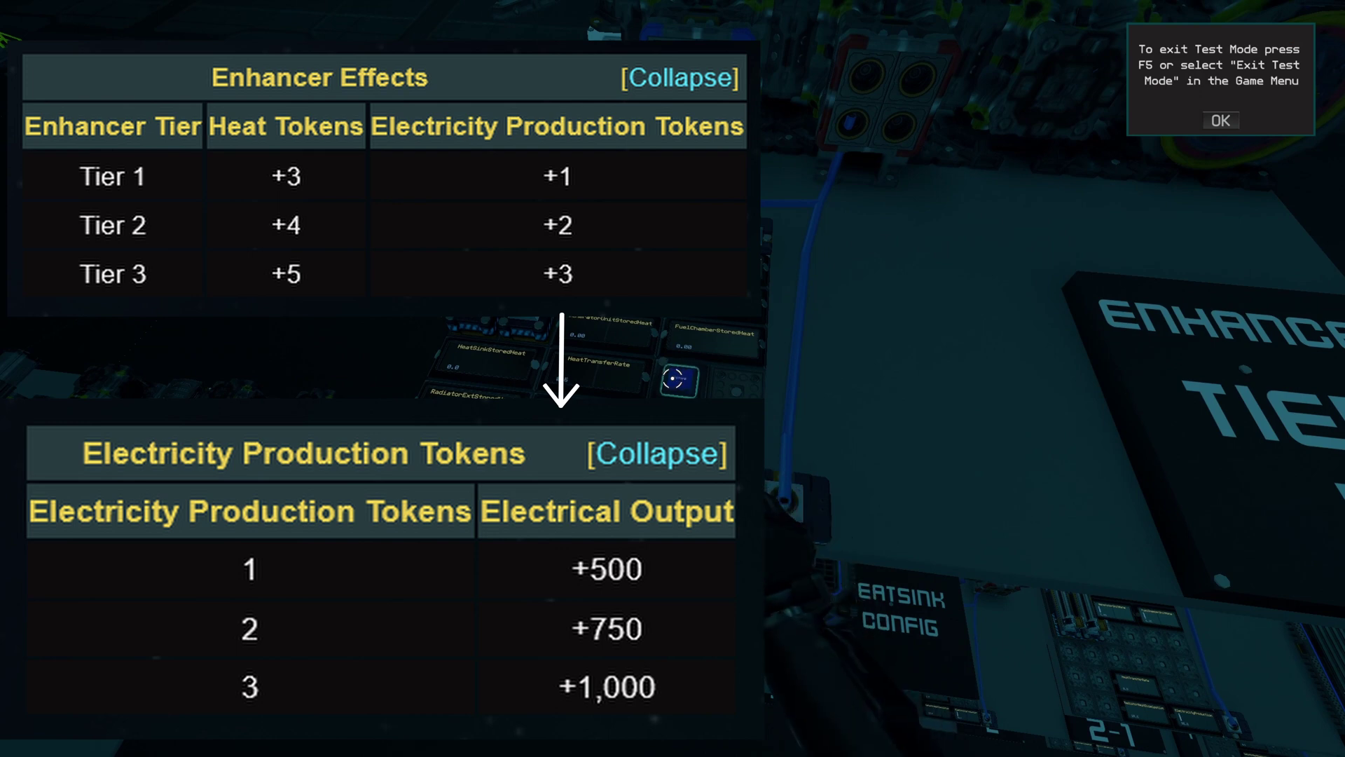
{"action": "key", "text": "d"}
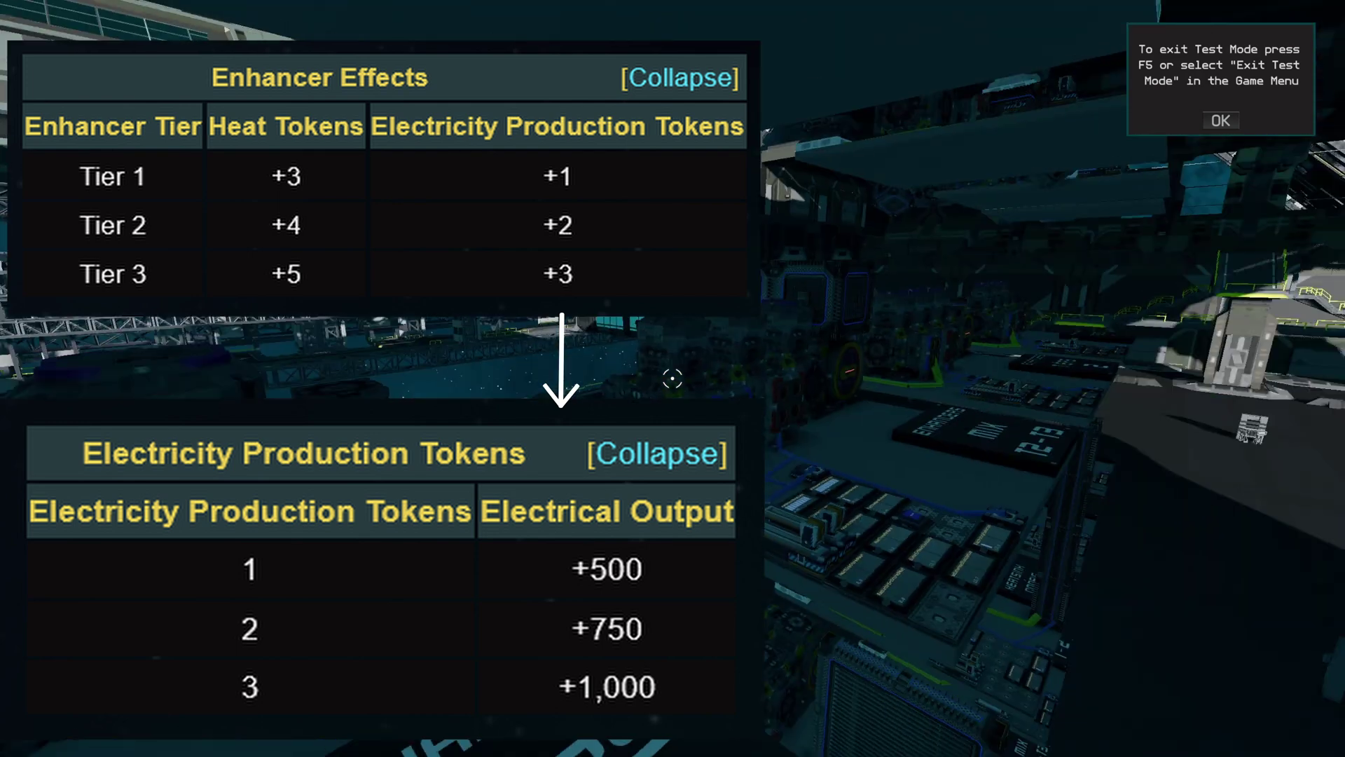
{"action": "key", "text": "w"}
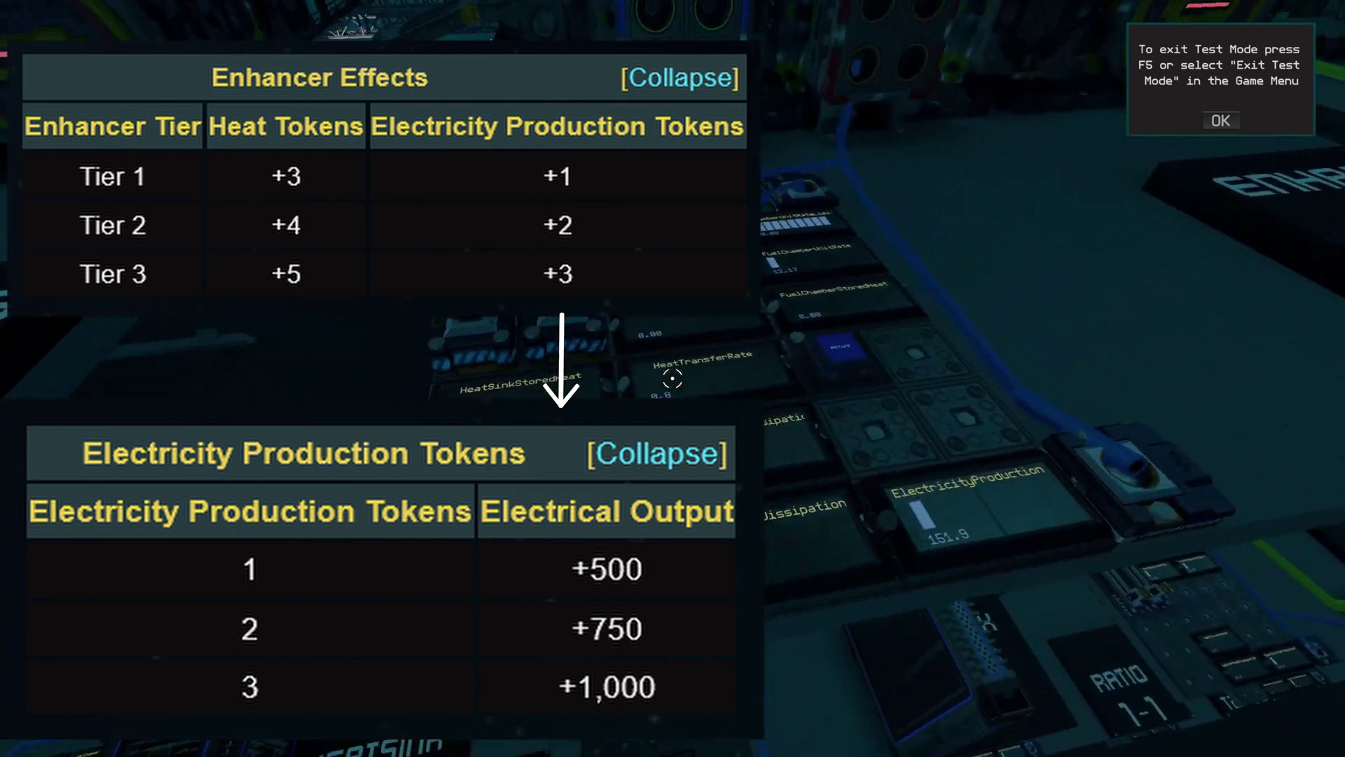
{"action": "left_click", "coordinate": [672, 378]}
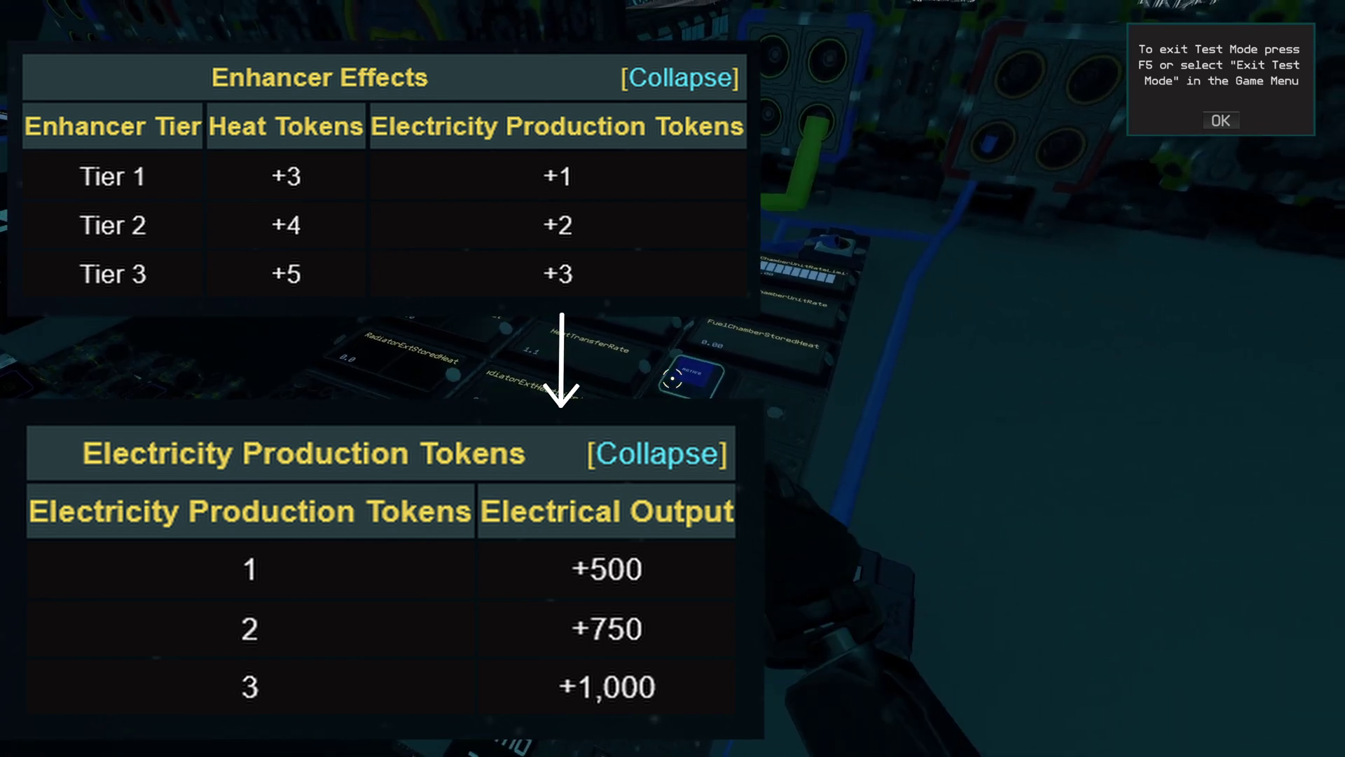
Compare the electricity production of the ENHANCERS generators down to tiers 2 and 1, and exit Test Mode
{"action": "key", "text": "w"}
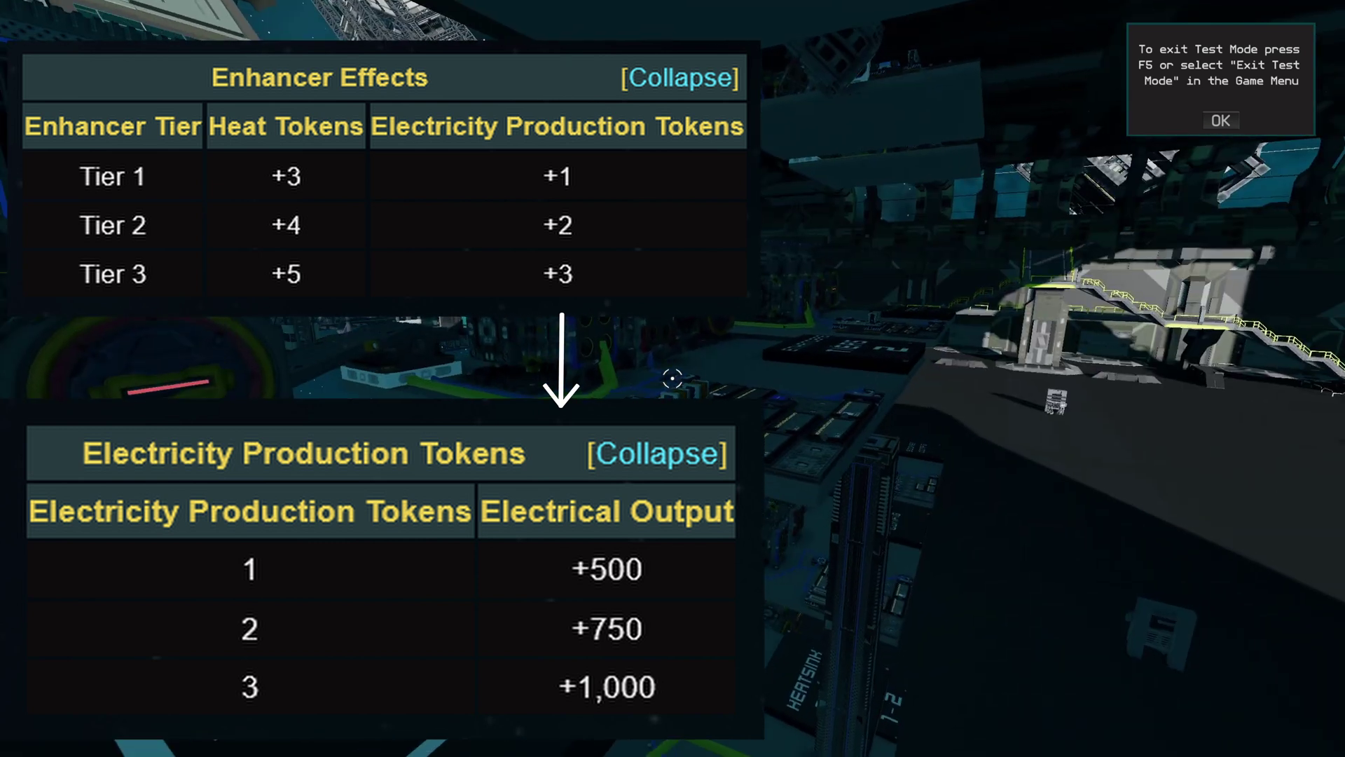
{"action": "key", "text": "w"}
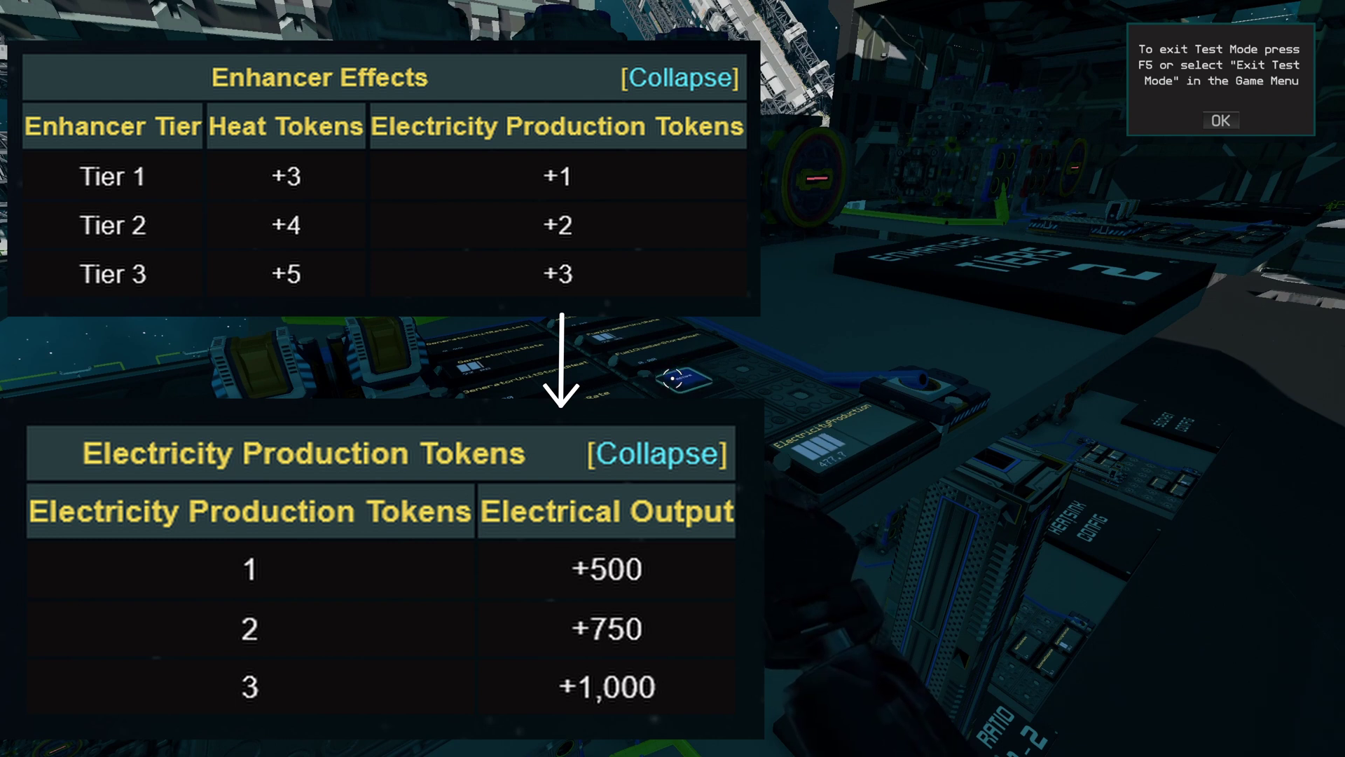
{"action": "key", "text": "w"}
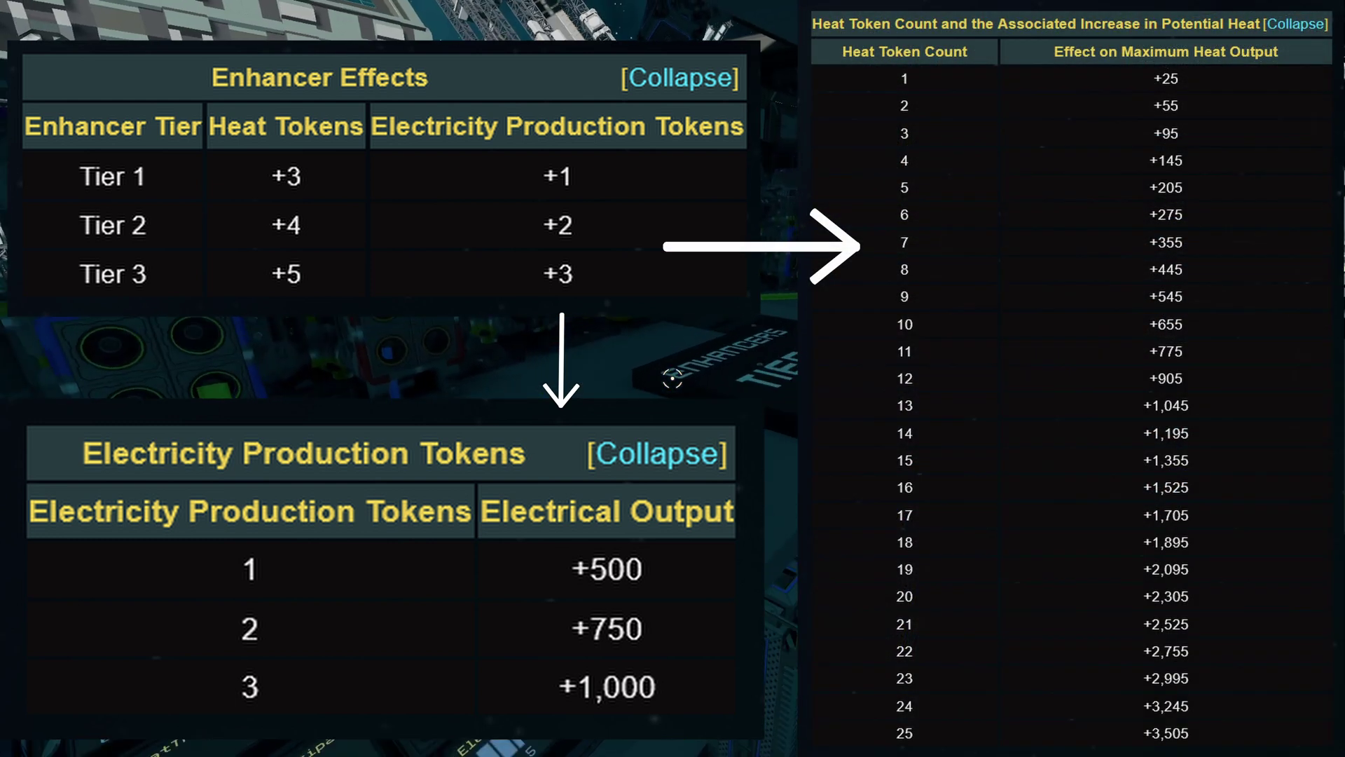
{"action": "key", "text": "w"}
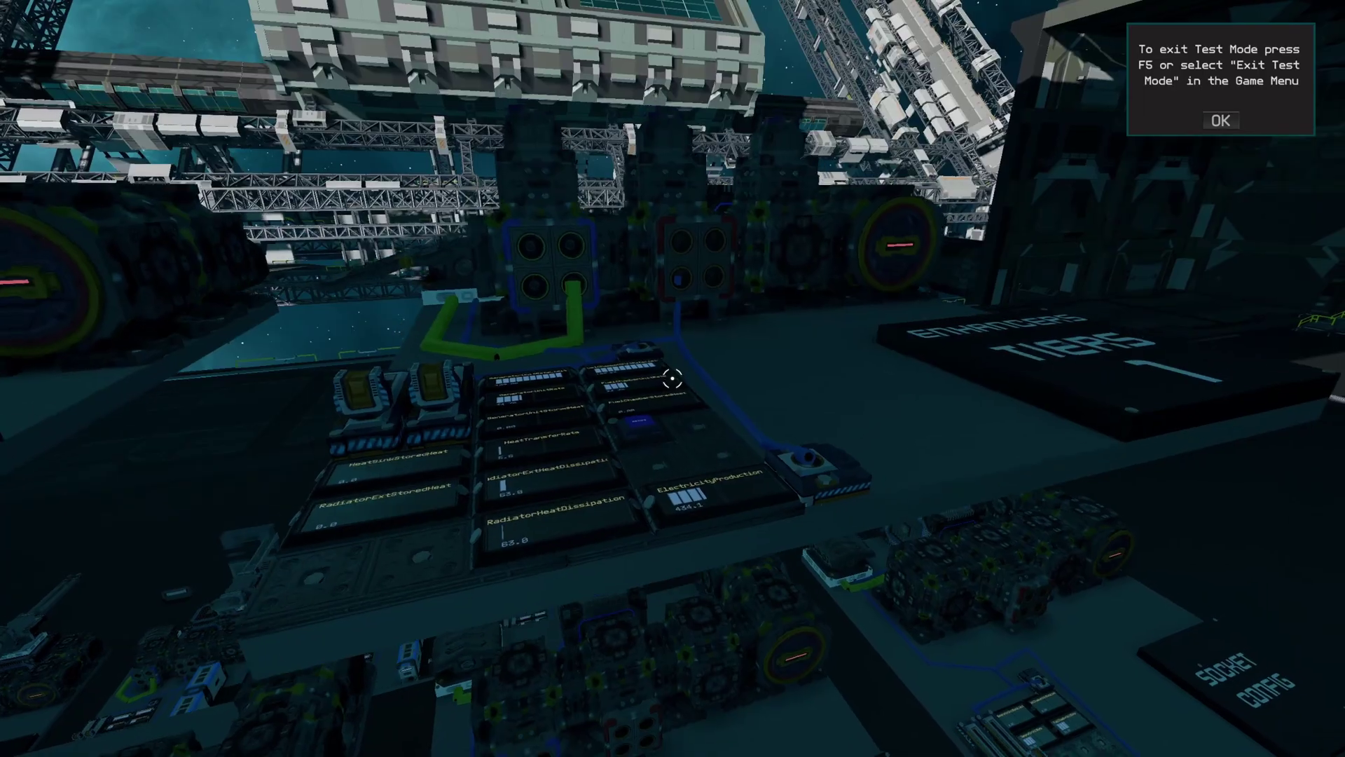
{"action": "key", "text": "F5"}
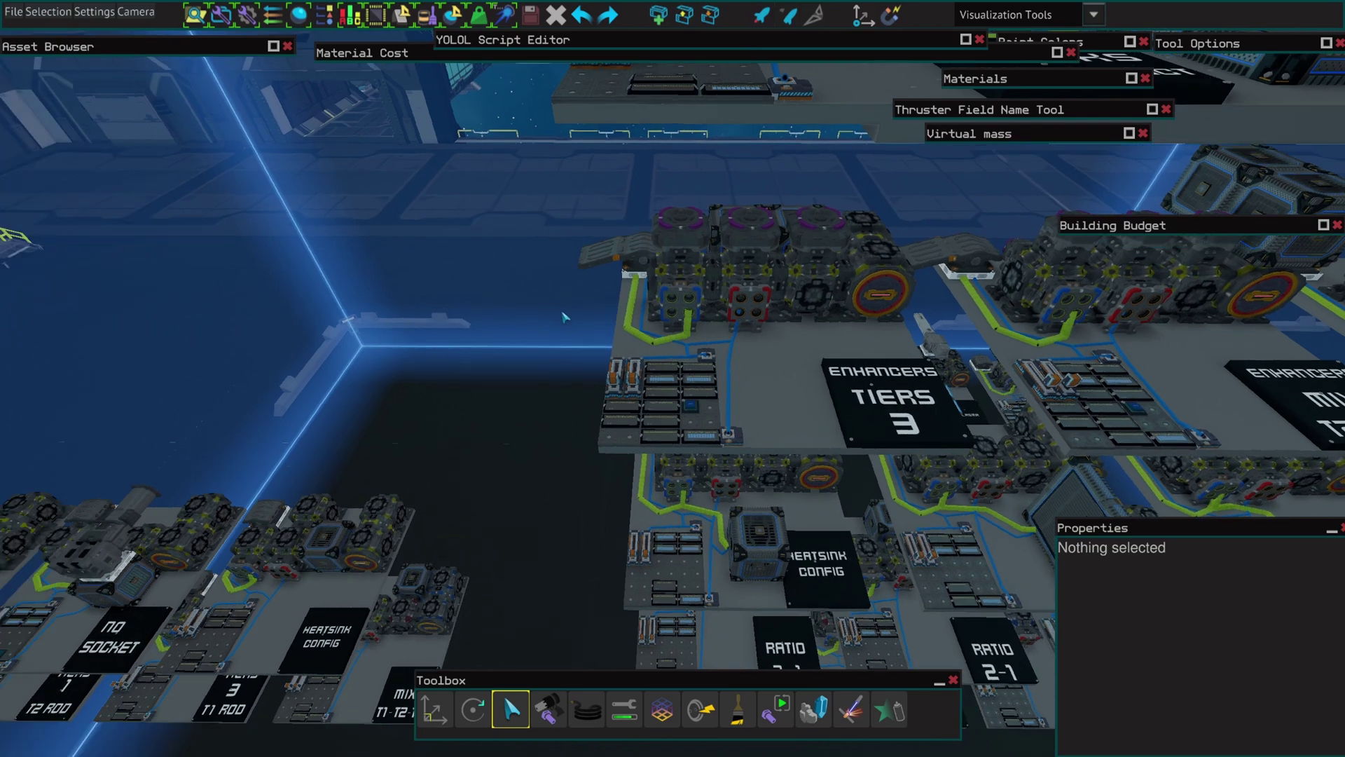
Enter Test Mode and examine the enhancer and radiator placement on the 1 ENHANCER 2 GENERATORS example
{"action": "right_click_drag", "start_coordinate": [566, 318], "coordinate": [566, 317]}
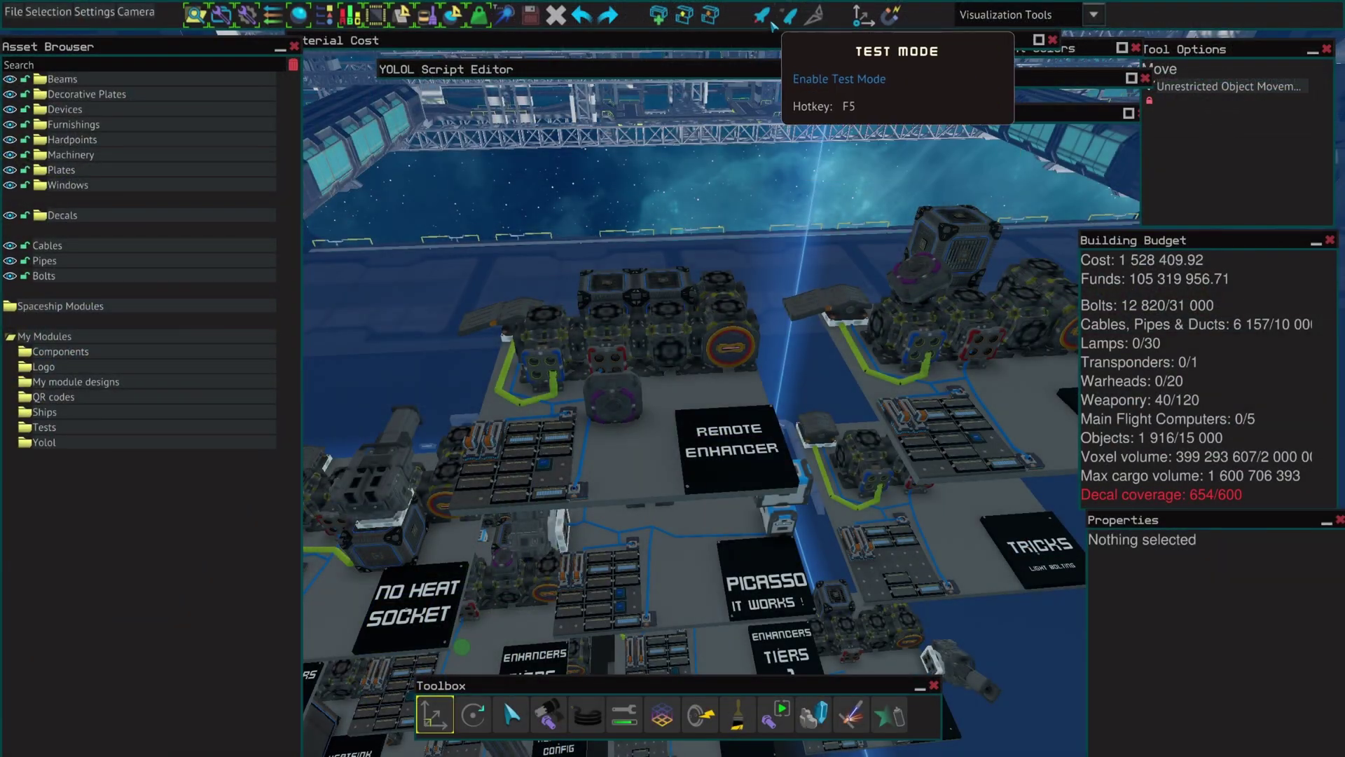
{"action": "left_click", "coordinate": [771, 26]}
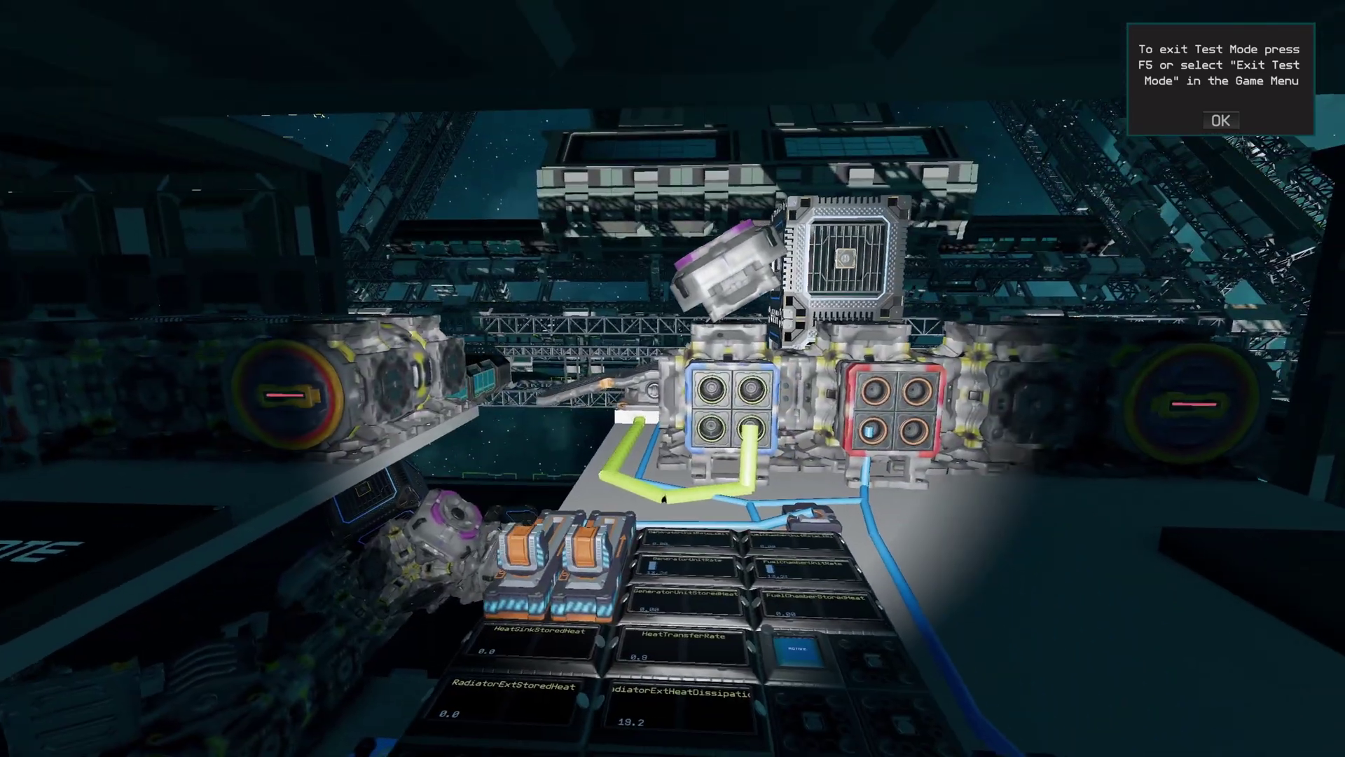
{"action": "key", "text": "a"}
{"action": "key", "text": "w"}
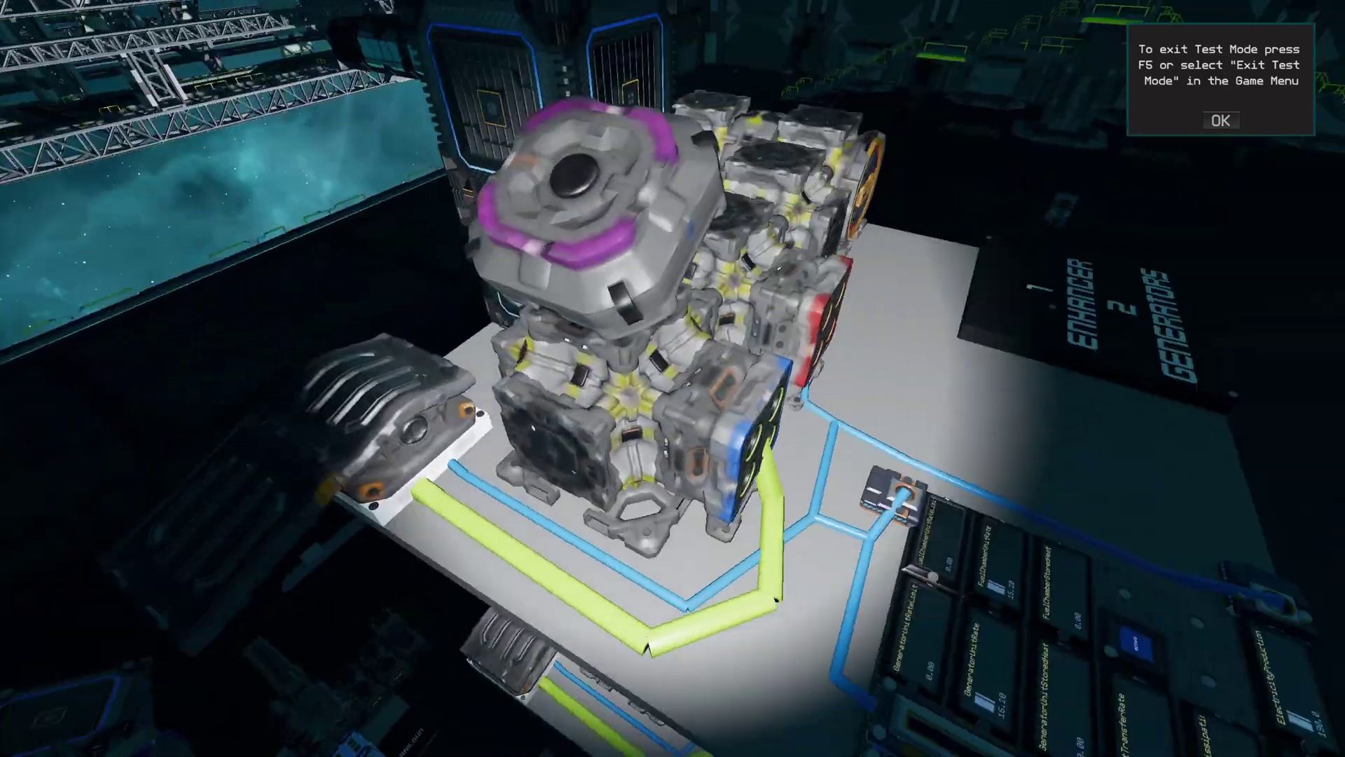
{"action": "key", "text": "a"}
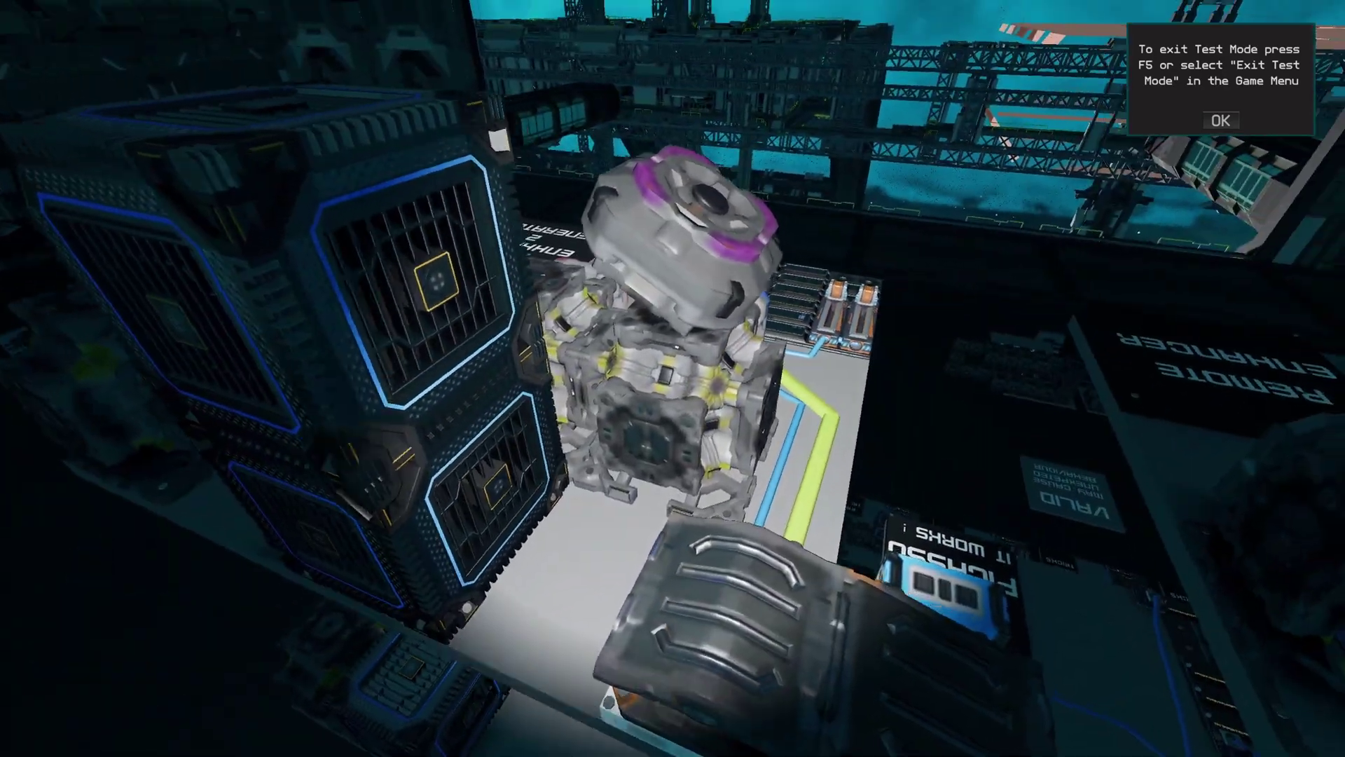
Examine the REMOTE ENHANCER example and read the generator's control panel
{"action": "key", "text": "a"}
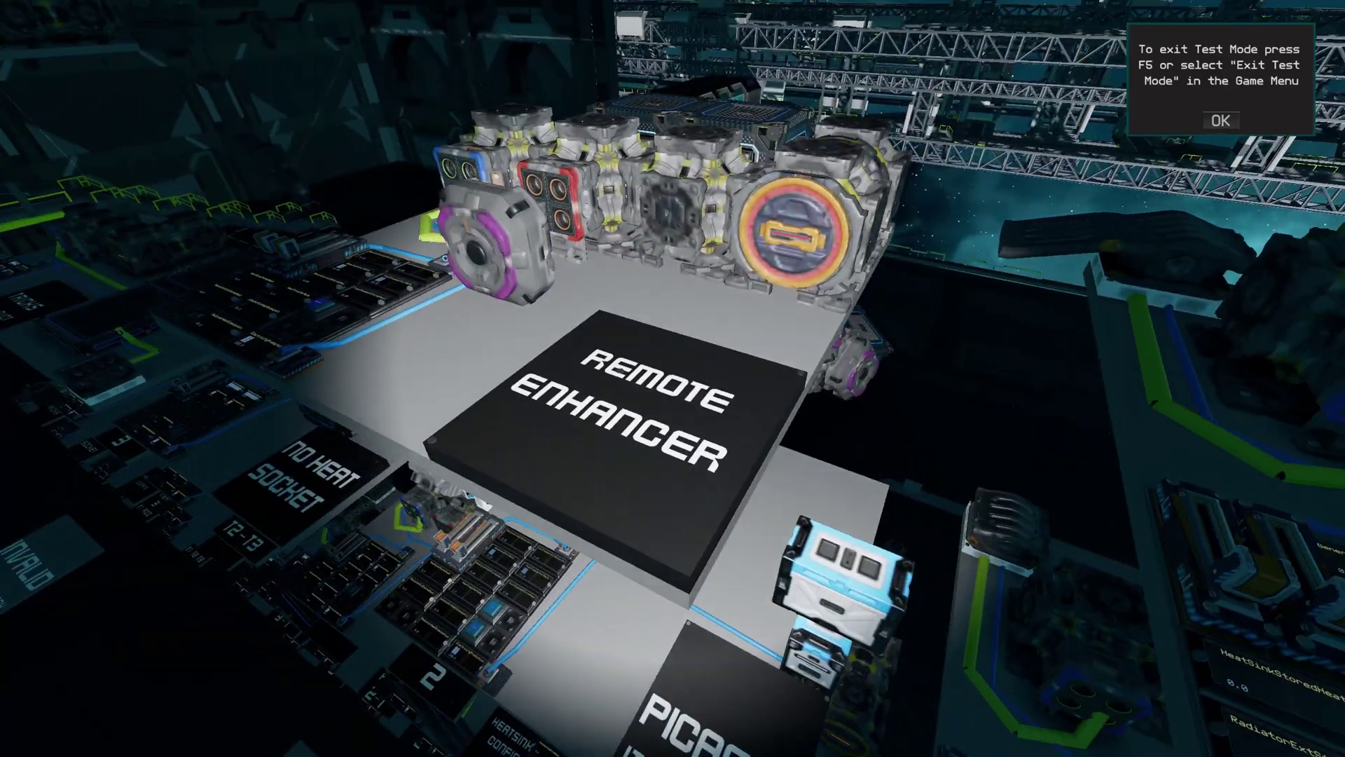
{"action": "key", "text": "a"}
{"action": "key", "text": "l"}
{"action": "key", "text": "w"}
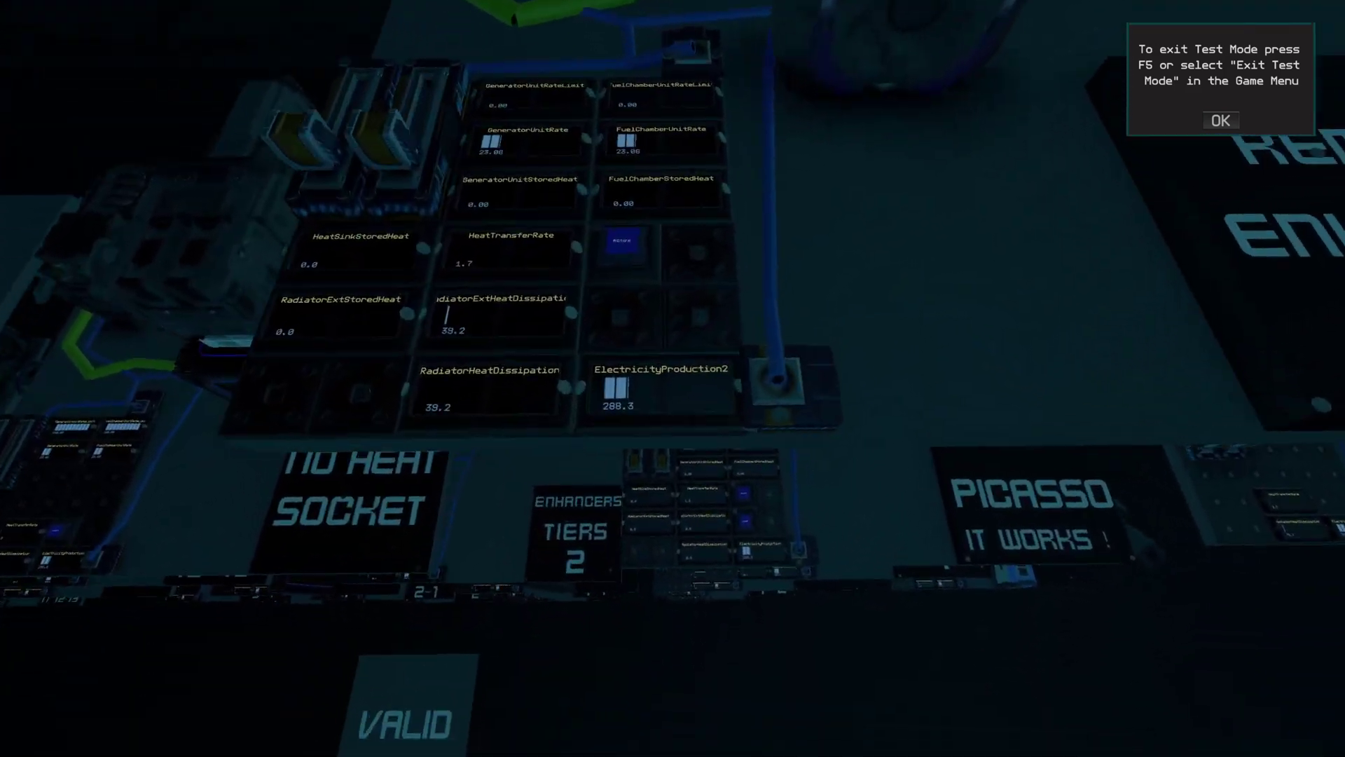
{"action": "key", "text": "w"}
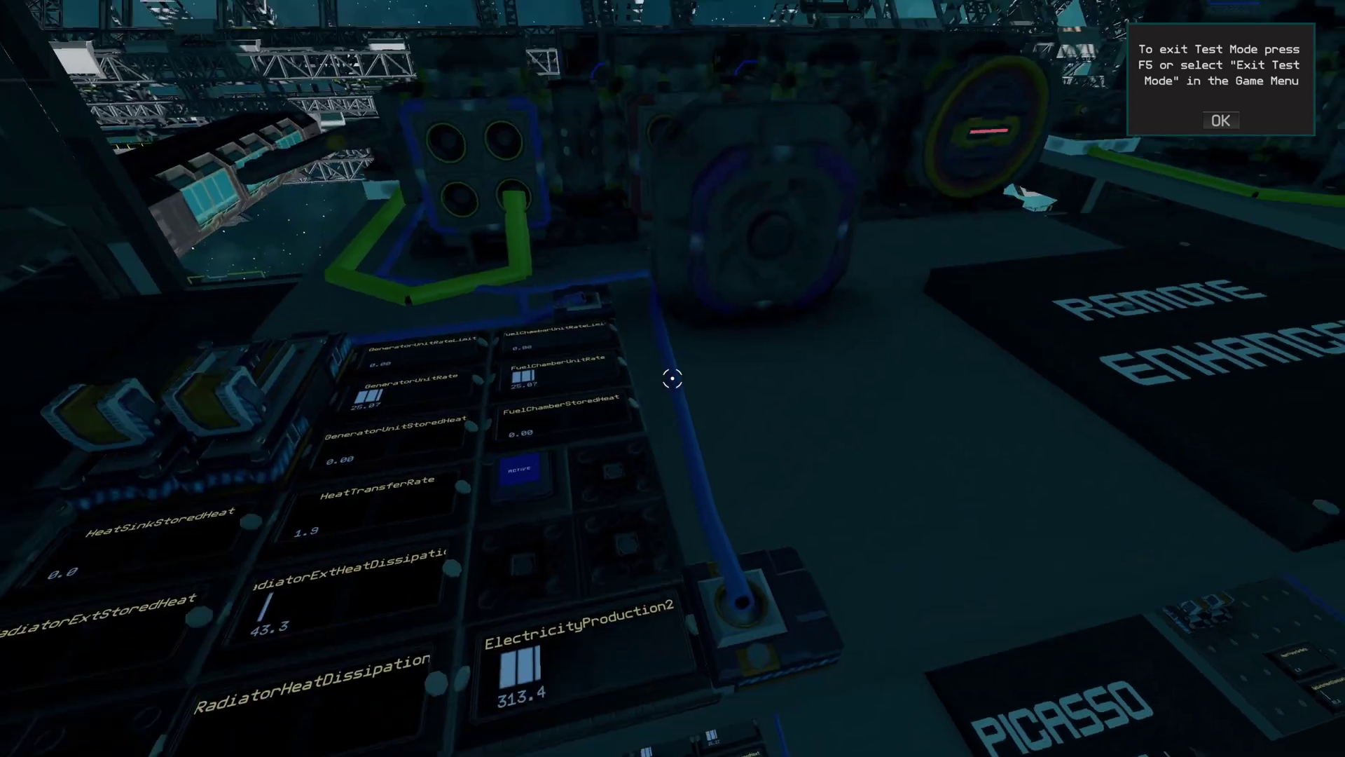
Open the remote enhancer's data fields and set Active to 1
{"action": "key", "text": "u"}
{"action": "key", "text": "Tab"}
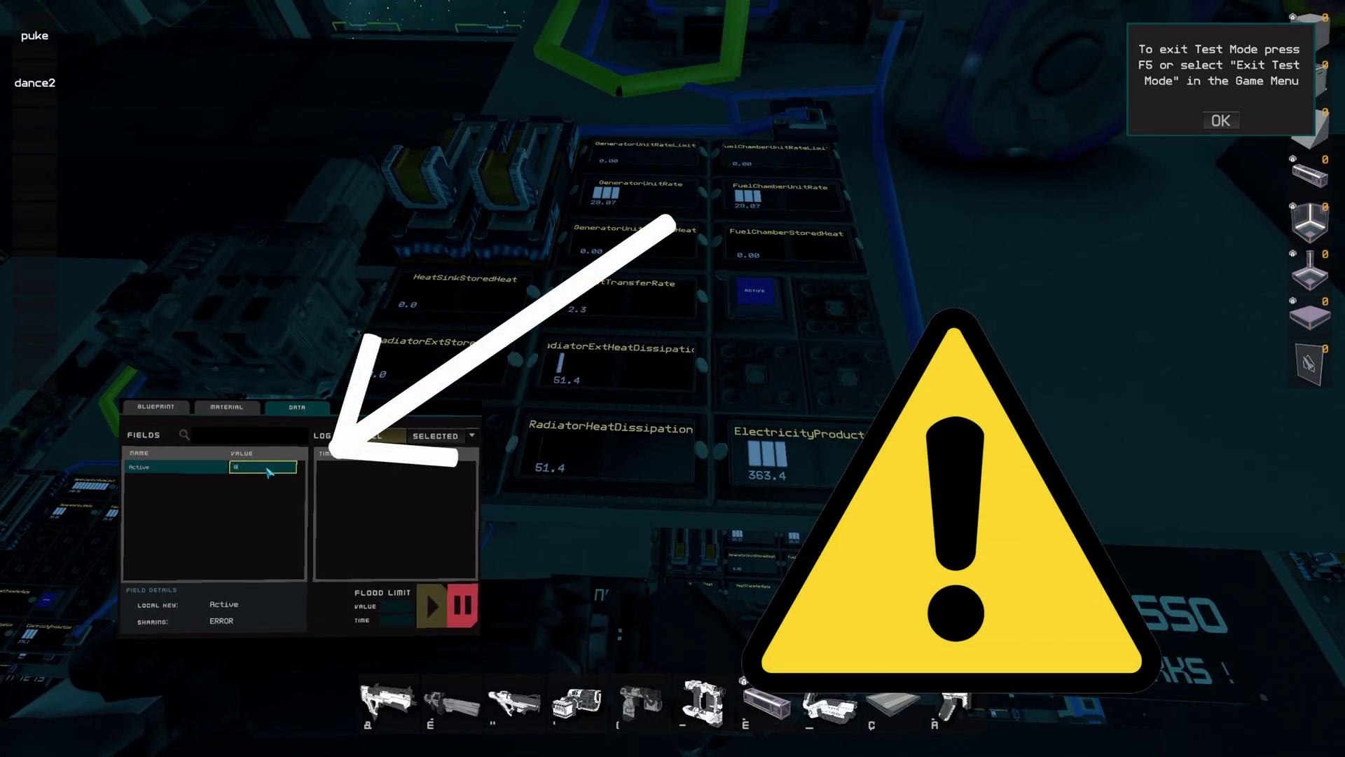
{"action": "type", "text": "1"}
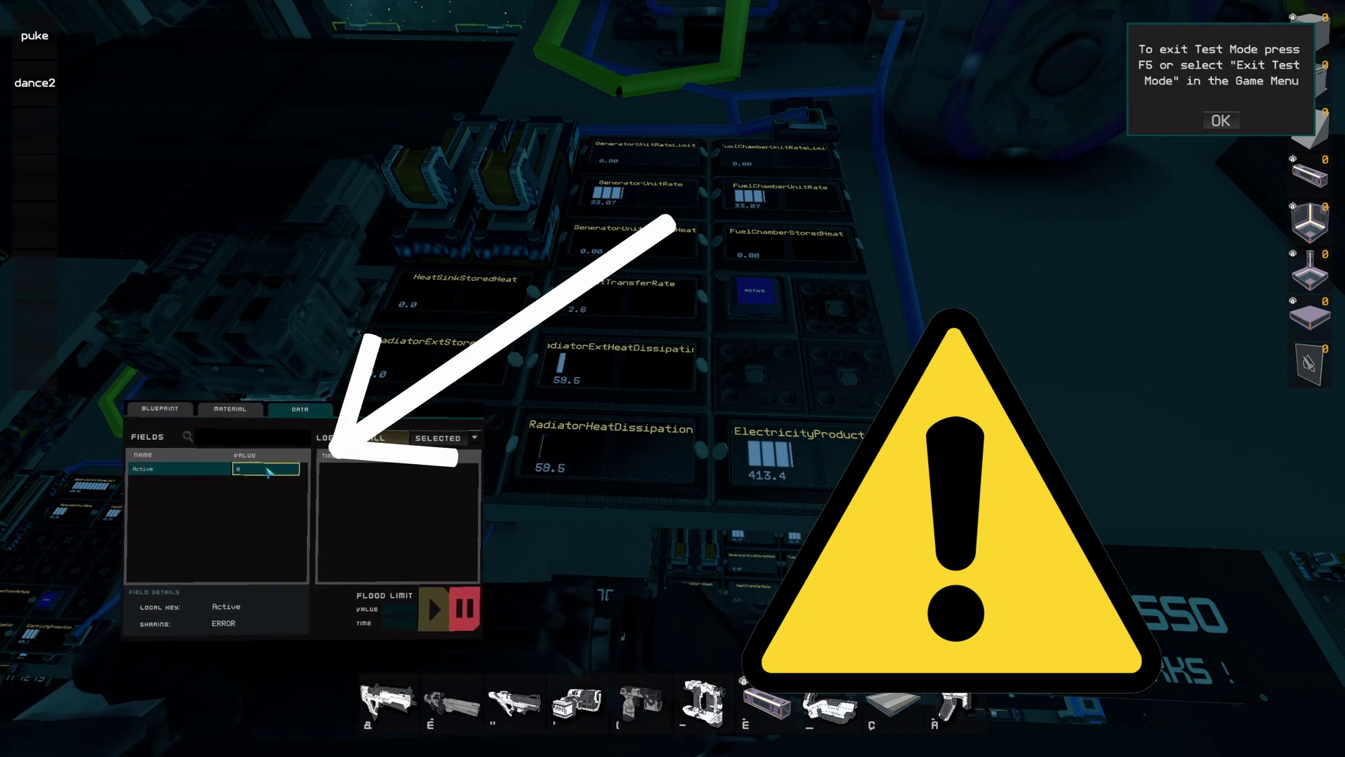
{"action": "type", "text": "1"}
{"action": "key", "text": "Escape"}
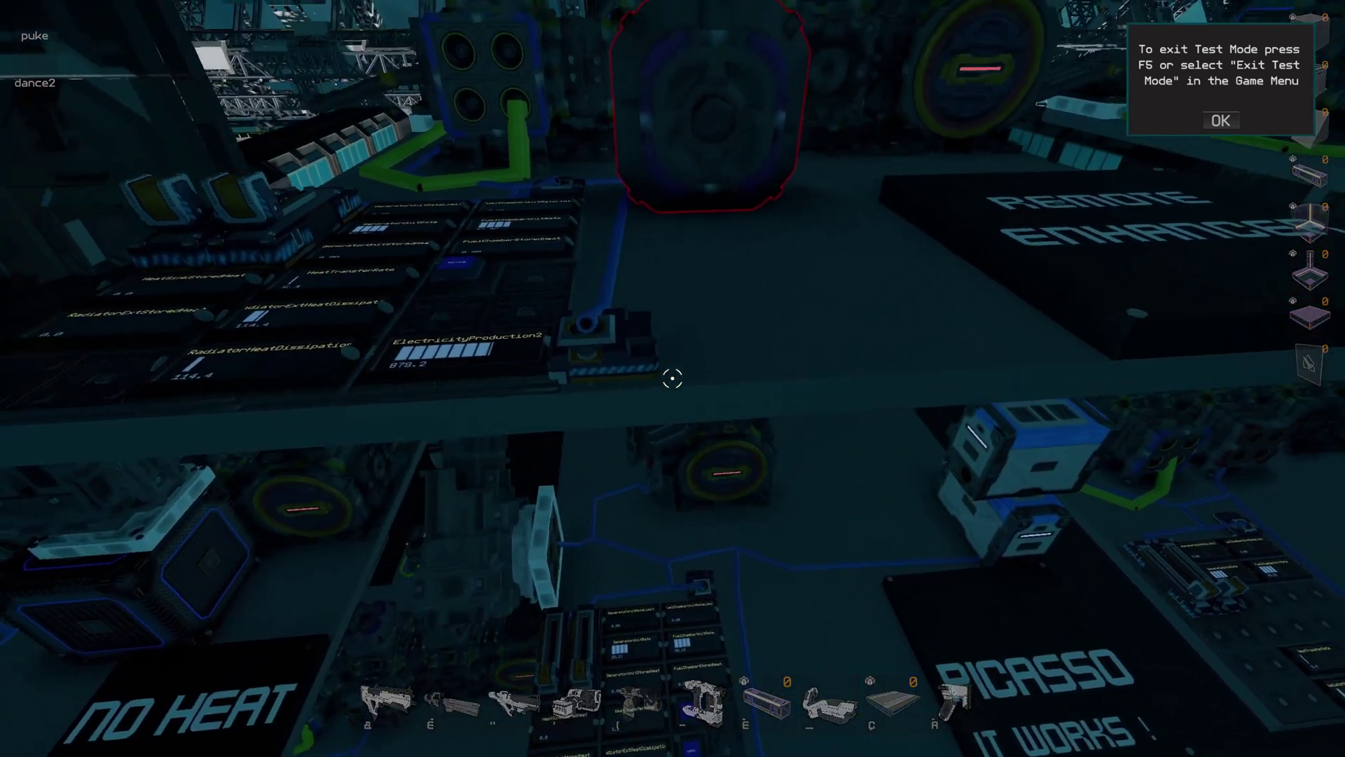
Check the bolts around the remote enhancer with the bolt tool and put the tool away
{"action": "key", "text": "4"}
{"action": "key", "text": "w"}
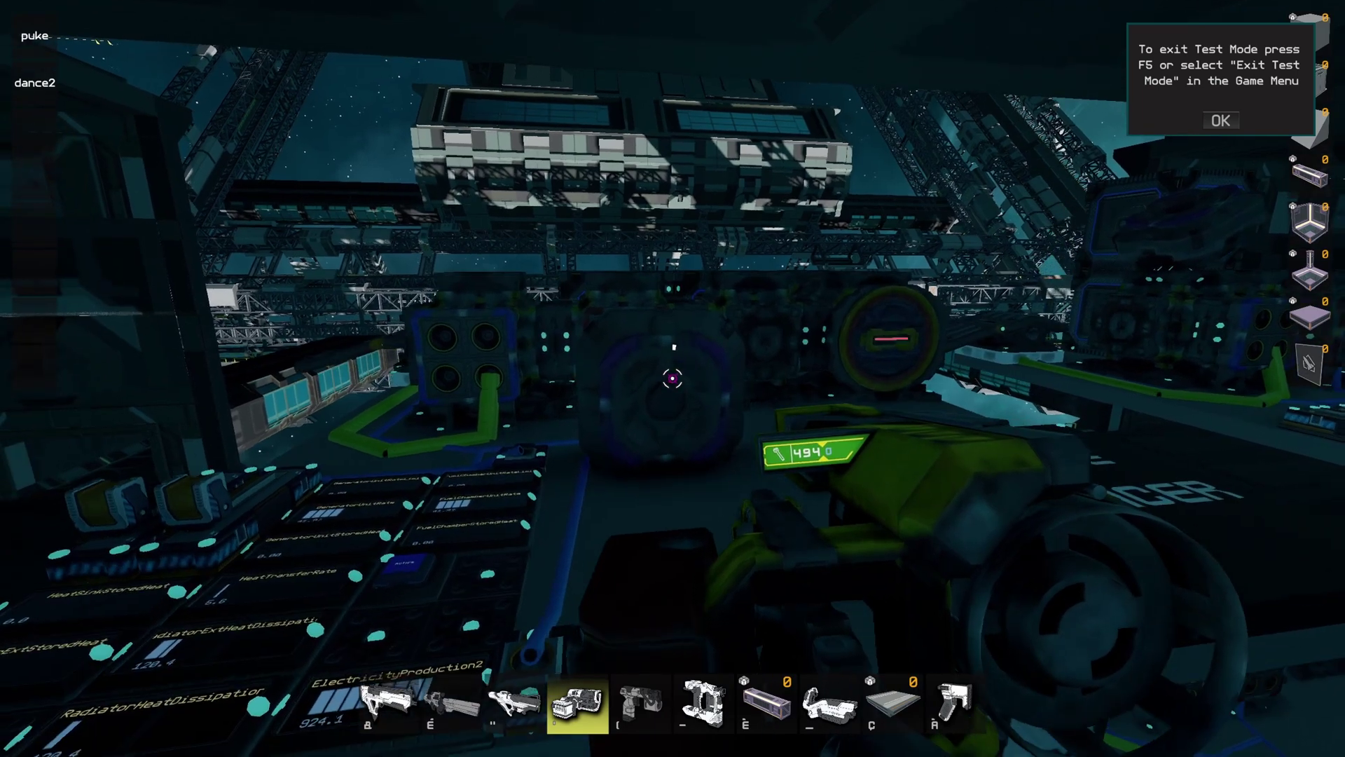
{"action": "left_click", "coordinate": [673, 378]}
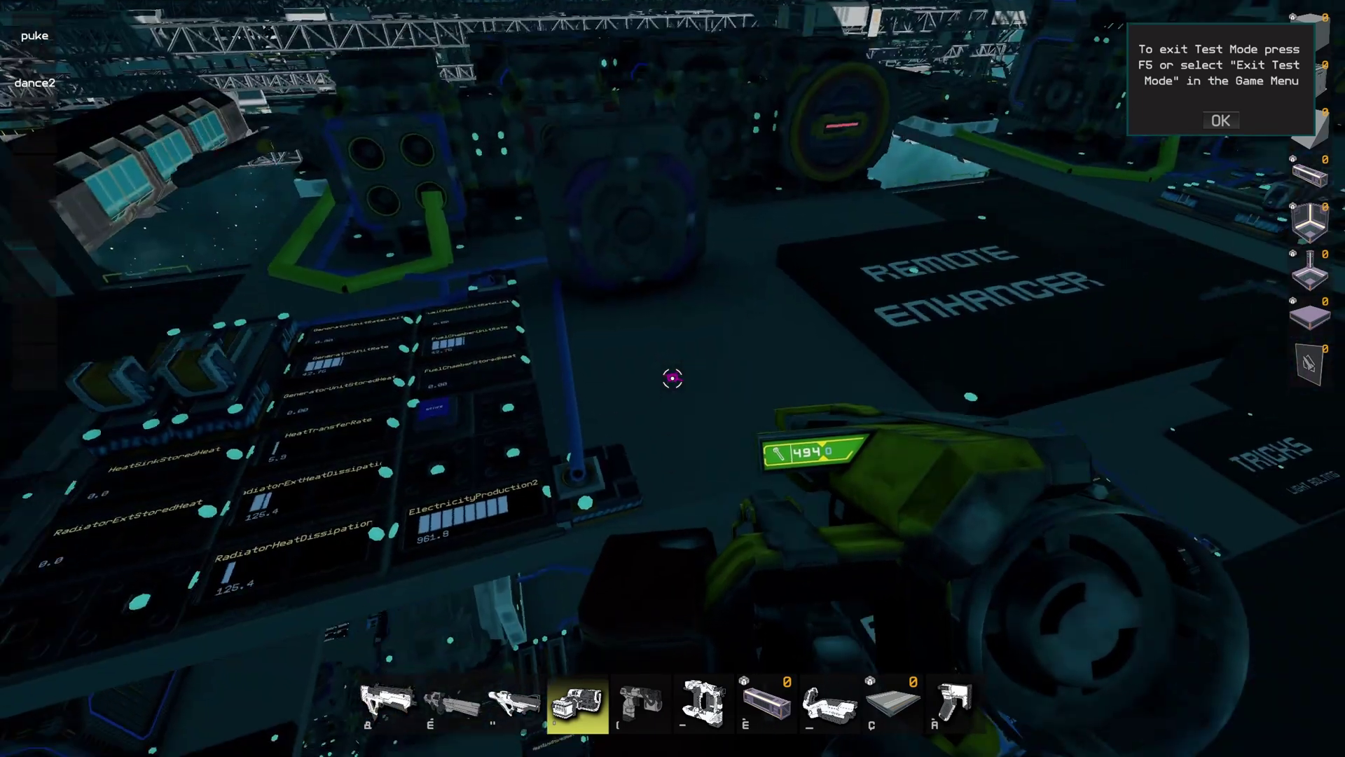
{"action": "key", "text": "6"}
{"action": "left_click", "coordinate": [672, 378]}
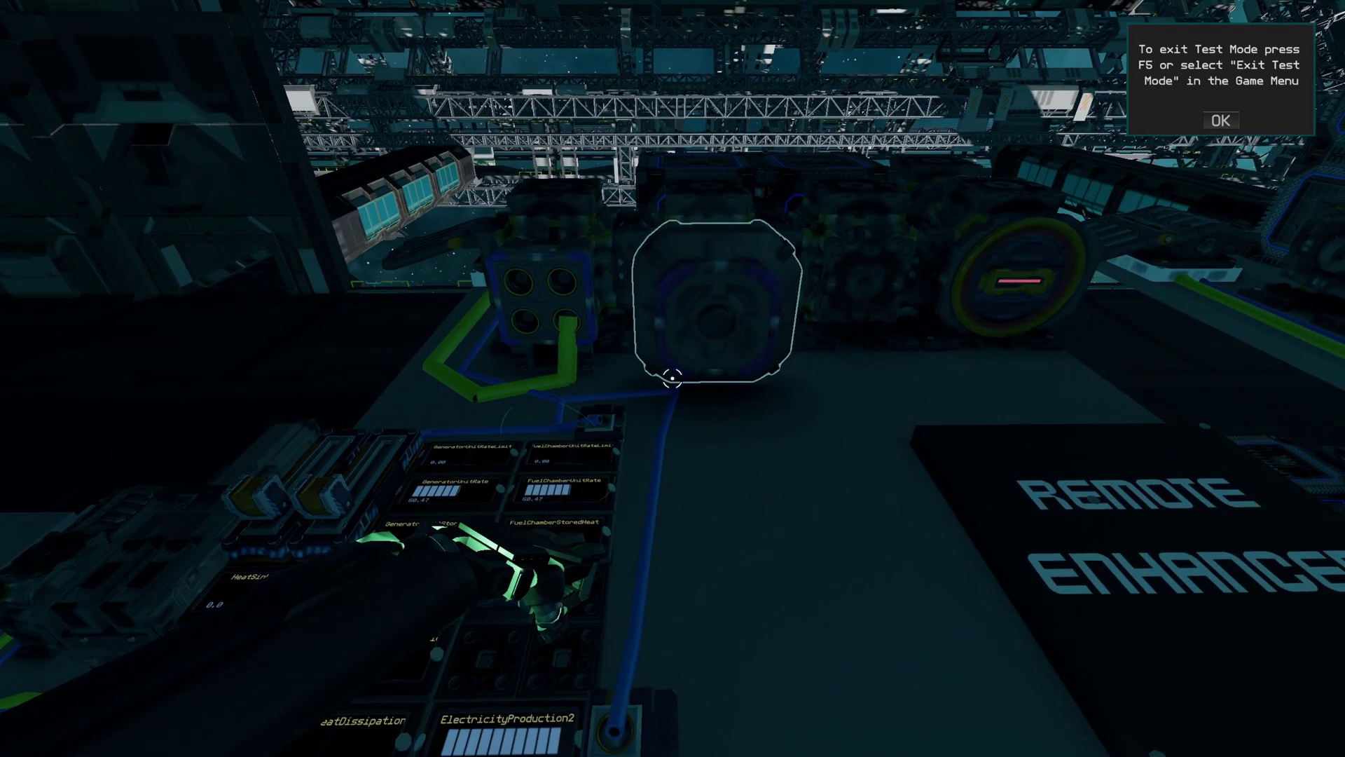
{"action": "left_click", "coordinate": [673, 378]}
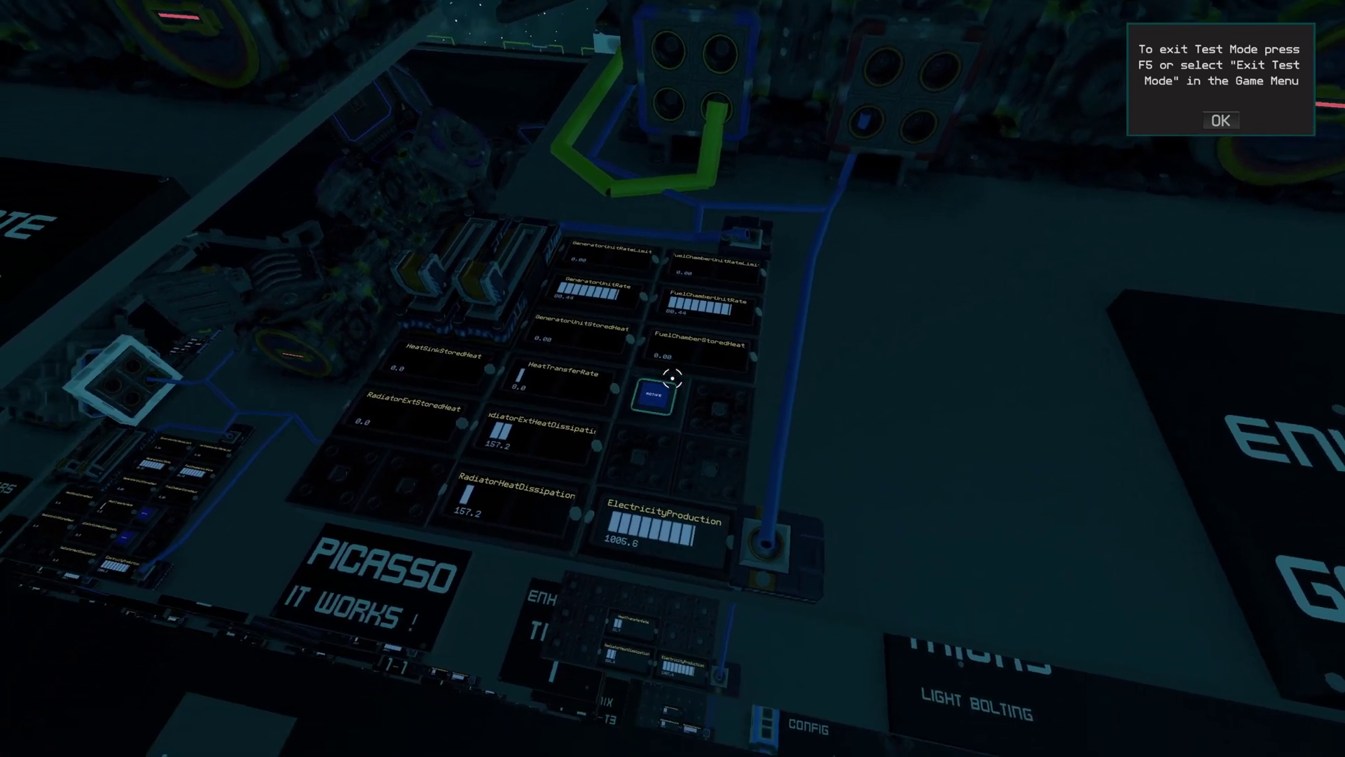
Activate the 1 ENHANCER 2 GENERATORS example and check the enhancer's Active field
{"action": "left_click", "coordinate": [672, 379]}
{"action": "key", "text": "u"}
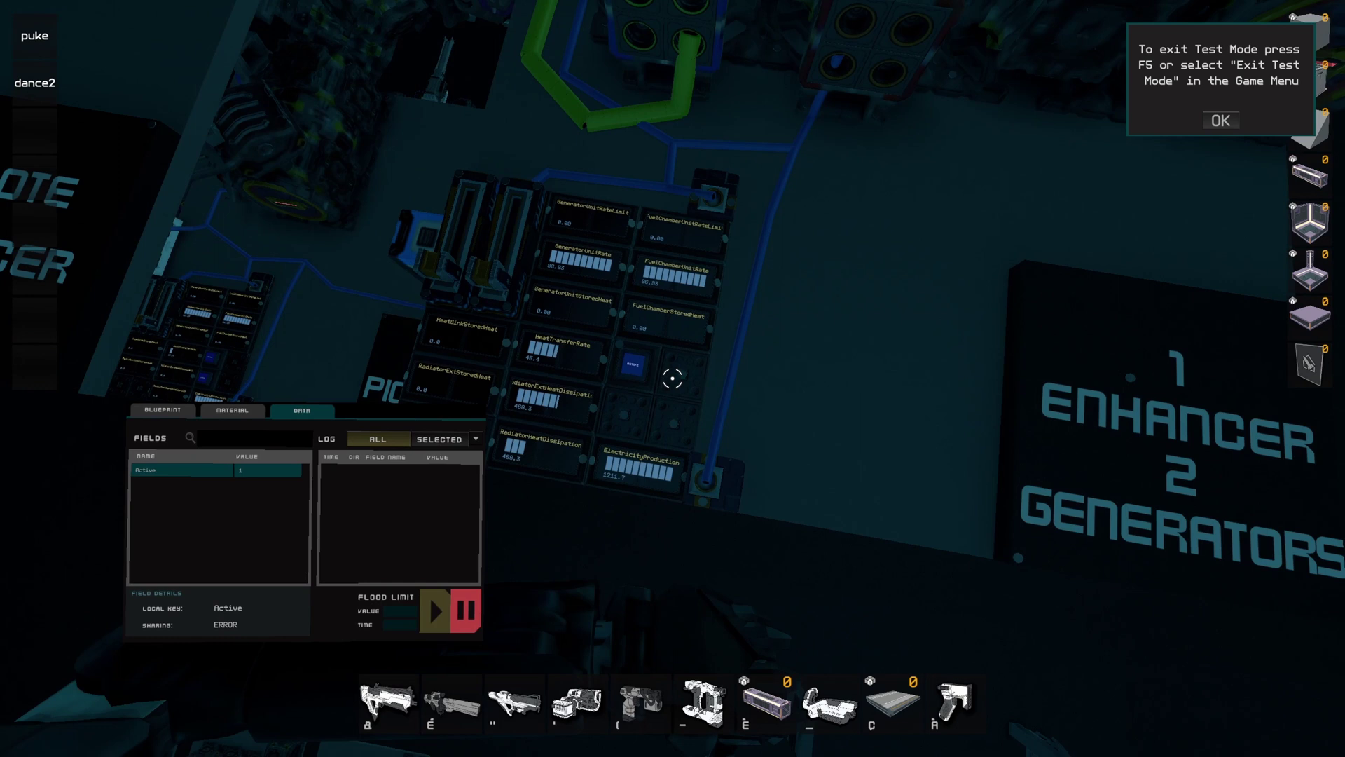
{"action": "left_click", "coordinate": [673, 378]}
{"action": "left_click", "coordinate": [673, 378]}
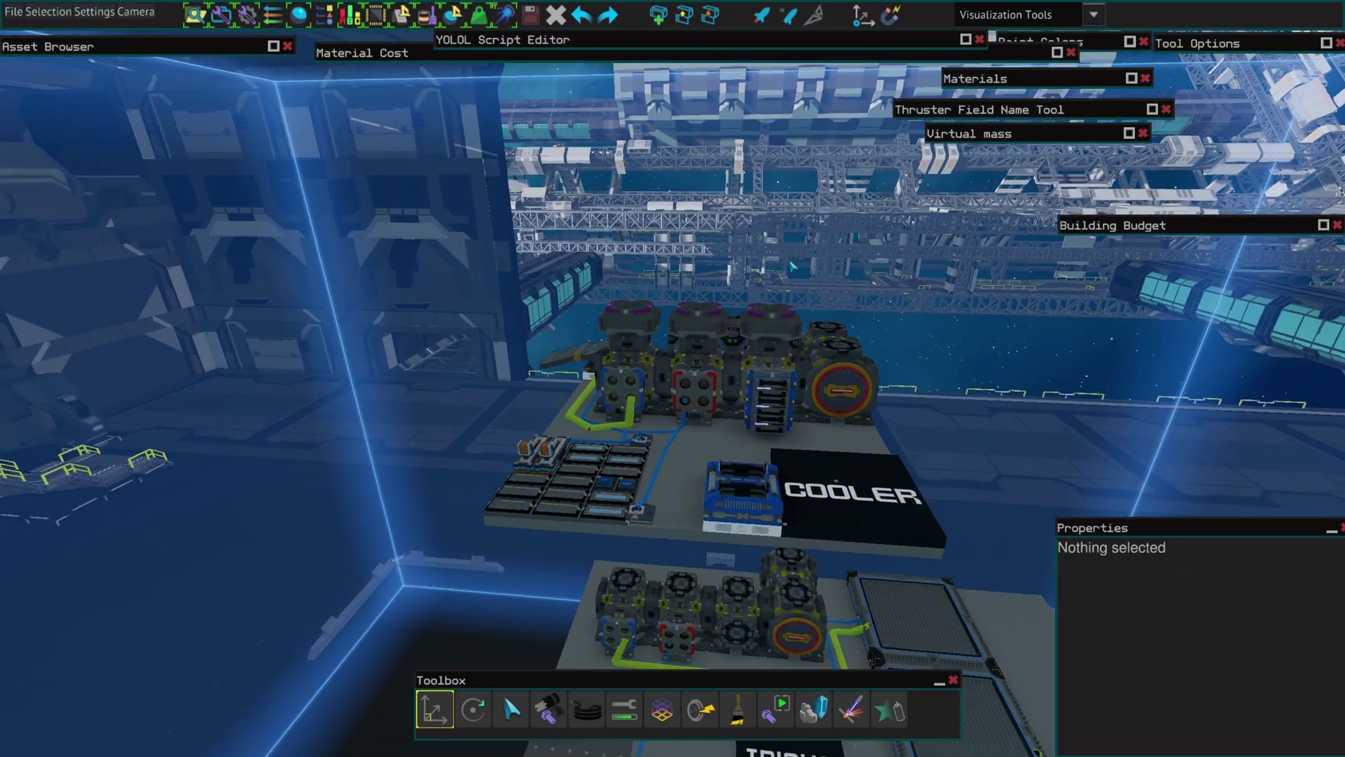
Enter Test Mode at the COOLER example and adjust the generator's control lever
{"action": "right_click_drag", "start_coordinate": [792, 267], "coordinate": [809, 279]}
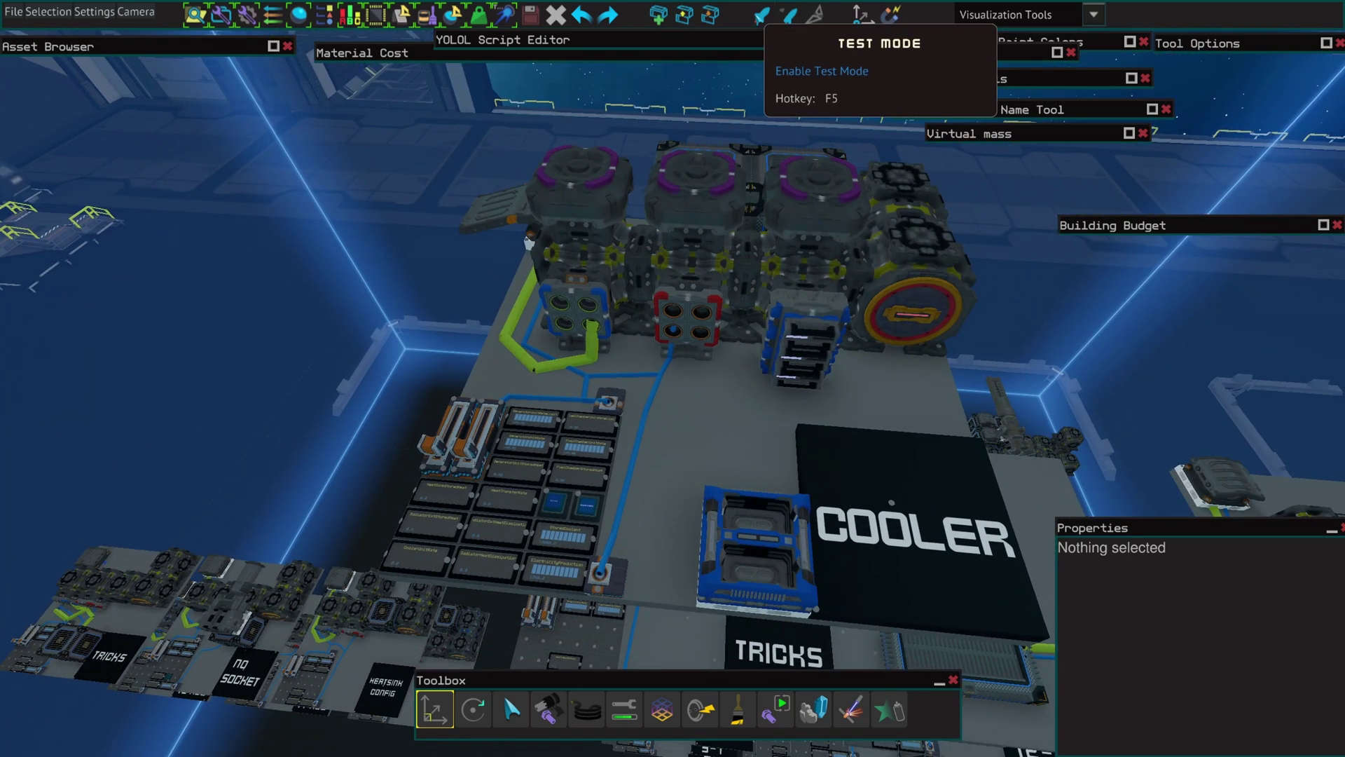
{"action": "left_click", "coordinate": [762, 14]}
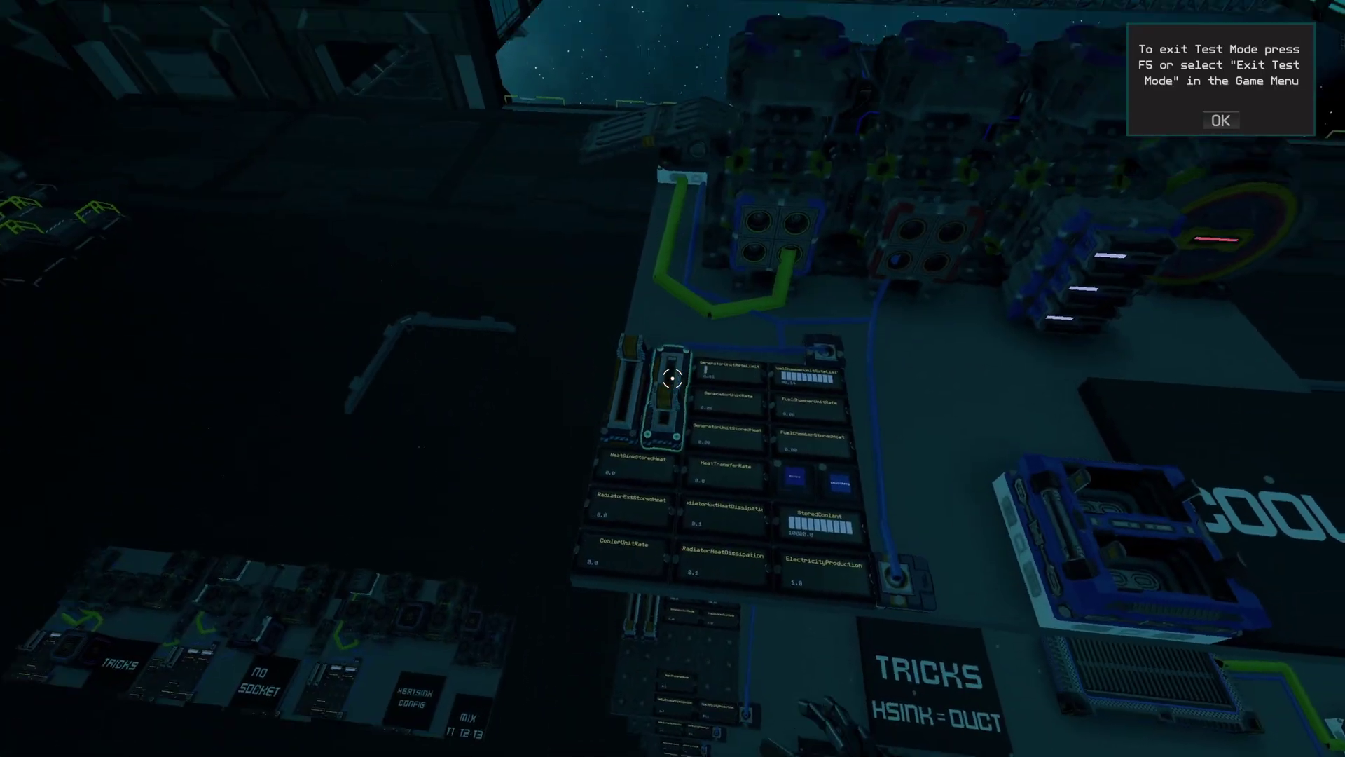
{"action": "left_click_drag", "start_coordinate": [673, 378], "coordinate": [672, 378]}
{"action": "key", "text": "w"}
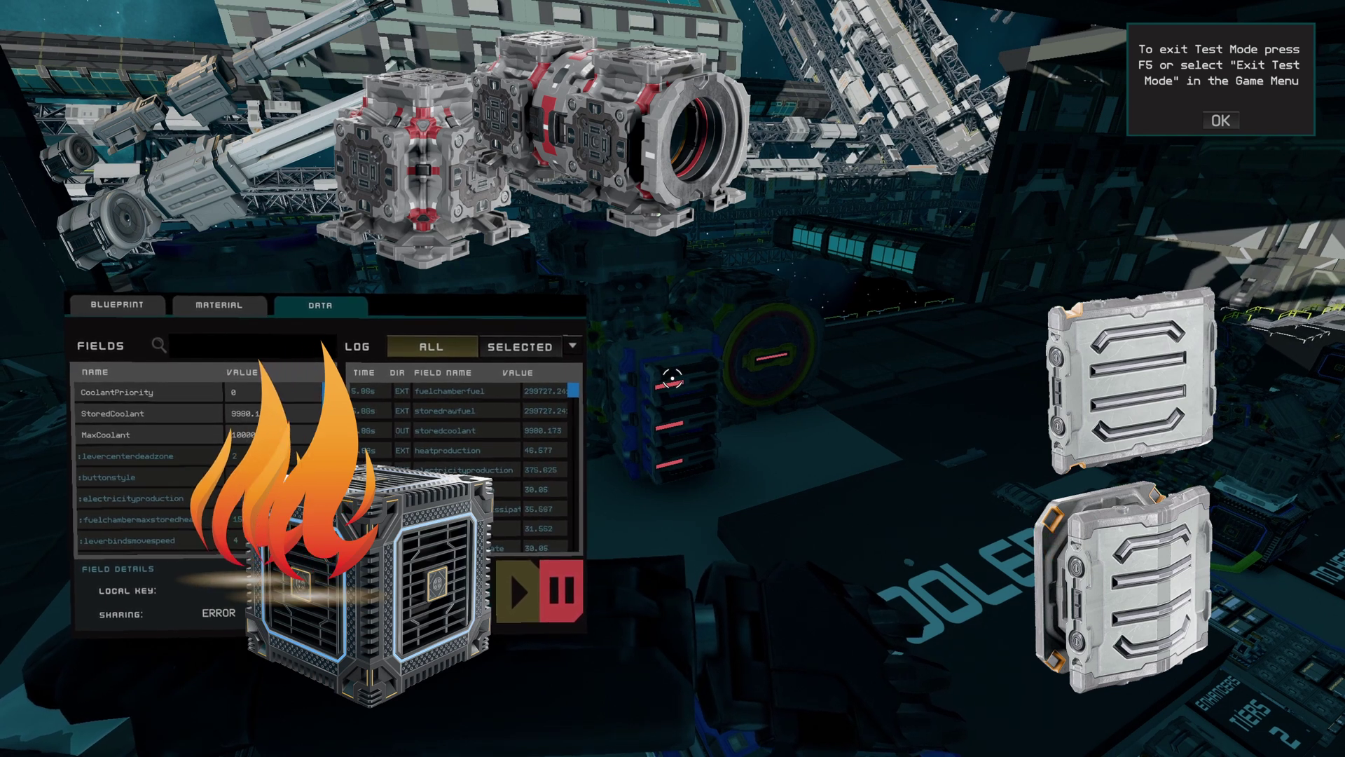
Inspect the cooler's CoolantPriority, StoredCoolant and MaxCoolant data fields, and exit Test Mode
{"action": "key", "text": "u"}
{"action": "key", "text": "d"}
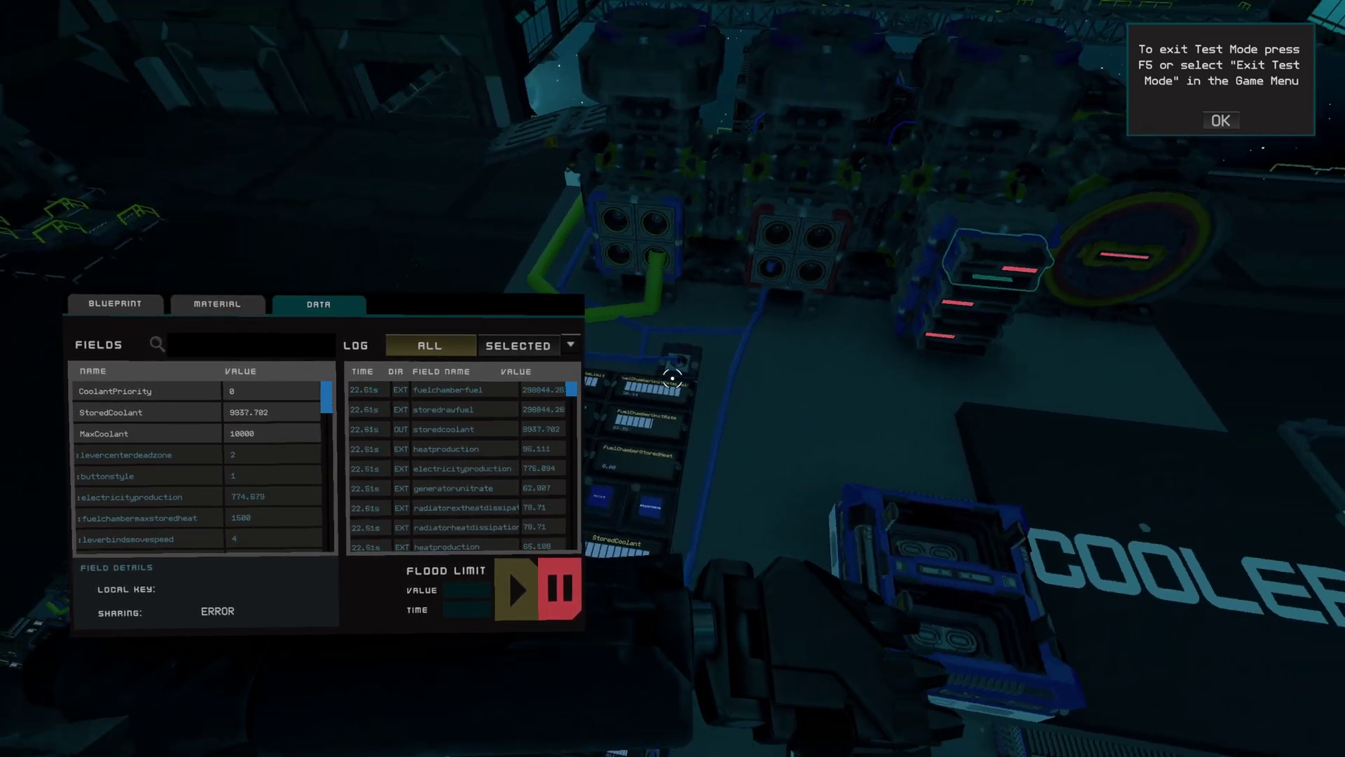
{"action": "key", "text": "F5"}
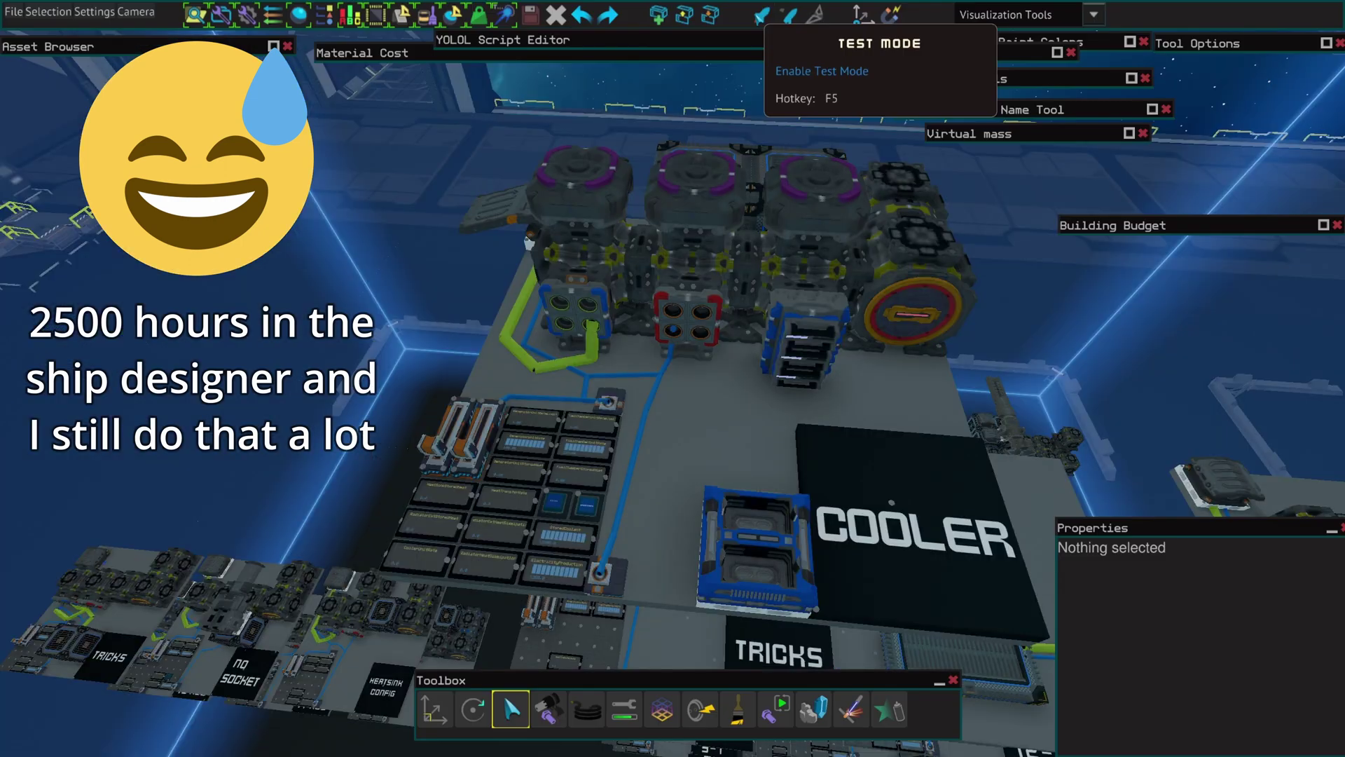
Examine the COOLER example's generator layout from the designer view and enter Test Mode
{"action": "key", "text": "s"}
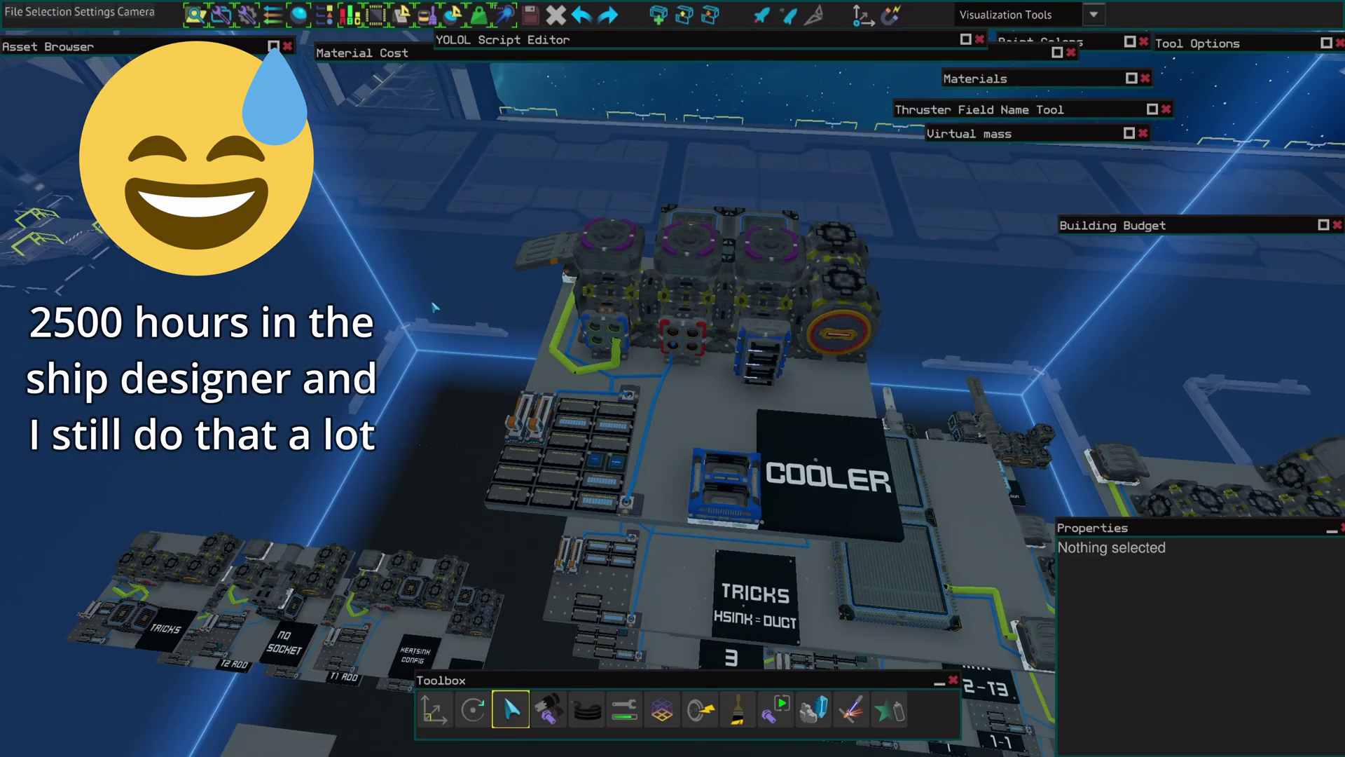
{"action": "key", "text": "a"}
{"action": "key", "text": "w"}
{"action": "right_click_drag", "start_coordinate": [423, 298], "coordinate": [321, 328]}
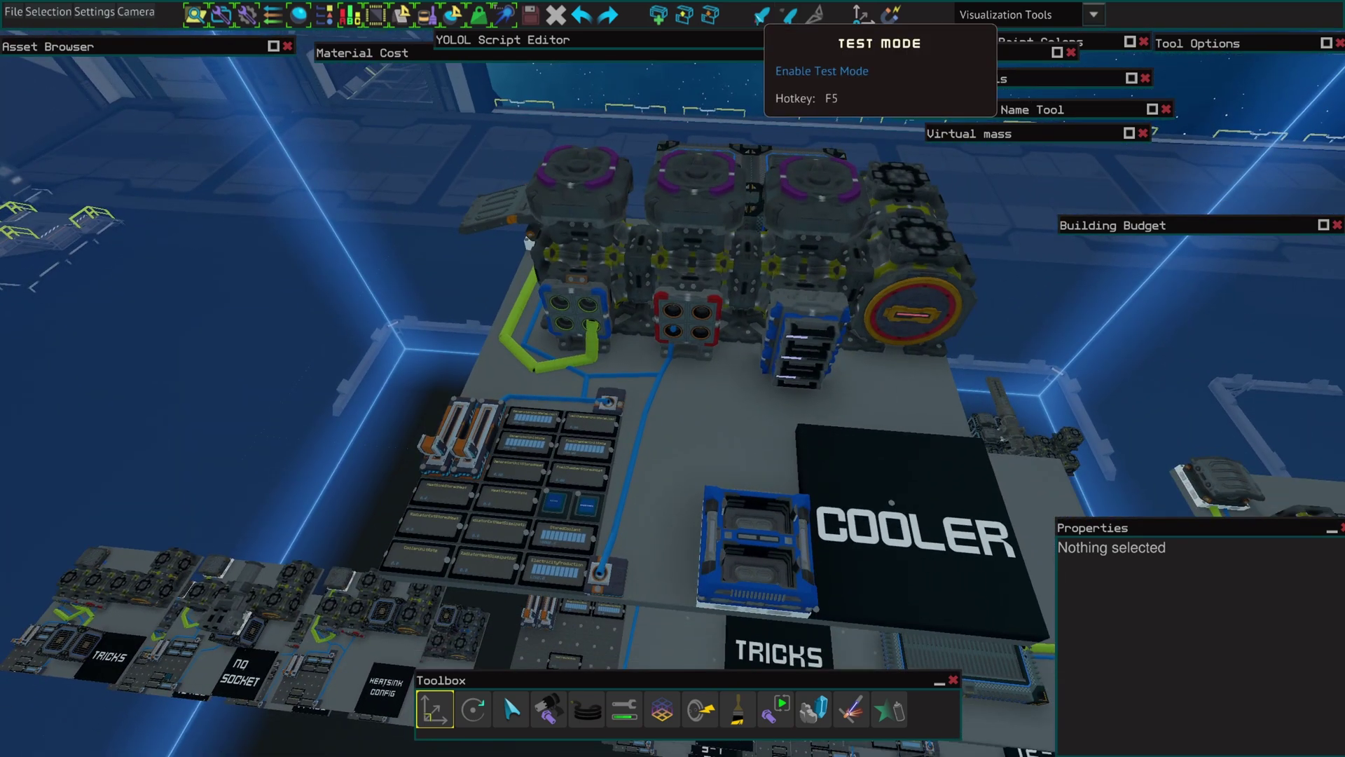
{"action": "left_click", "coordinate": [891, 13]}
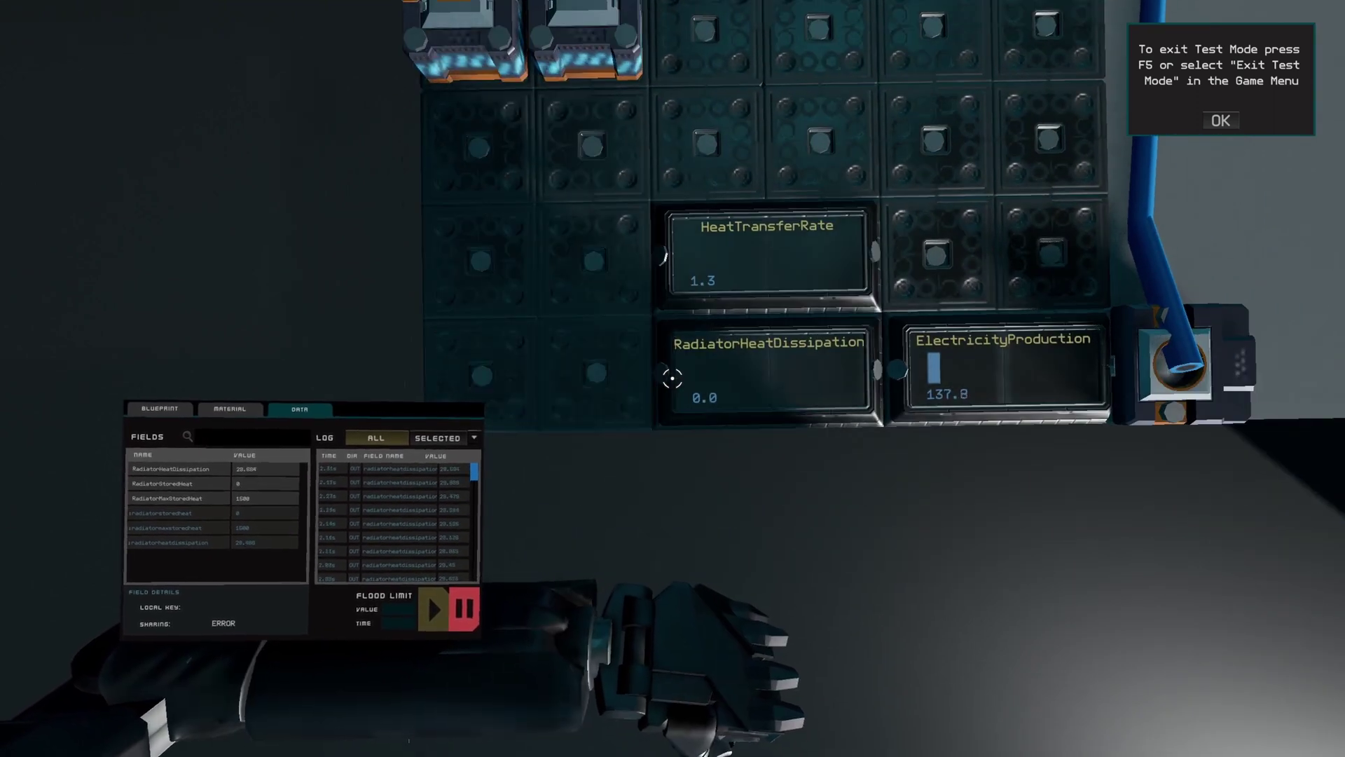
Compare the HeatTransferRate, RadiatorHeatDissipation and ElectricityProduction readouts on the generator examples' panels, and exit Test Mode
{"action": "key", "text": "s"}
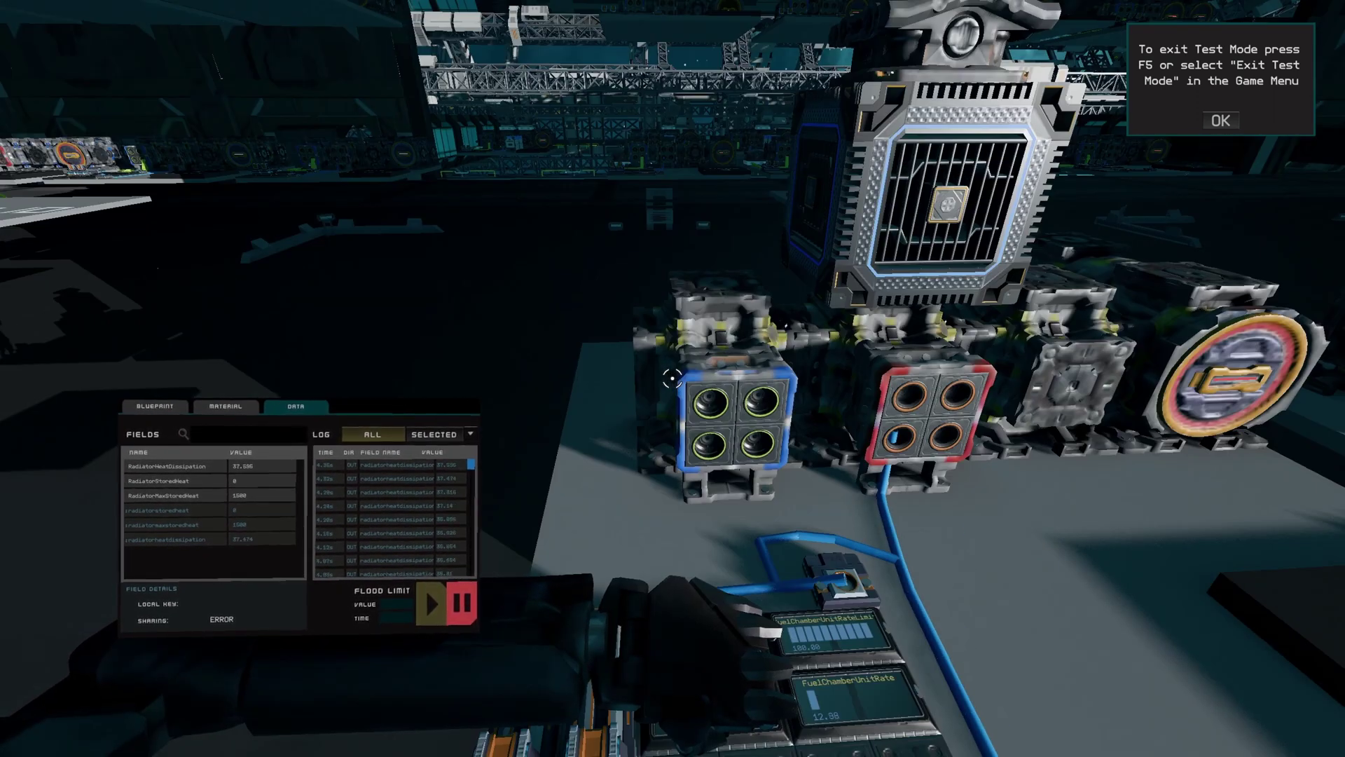
{"action": "key", "text": "u"}
{"action": "key", "text": "w"}
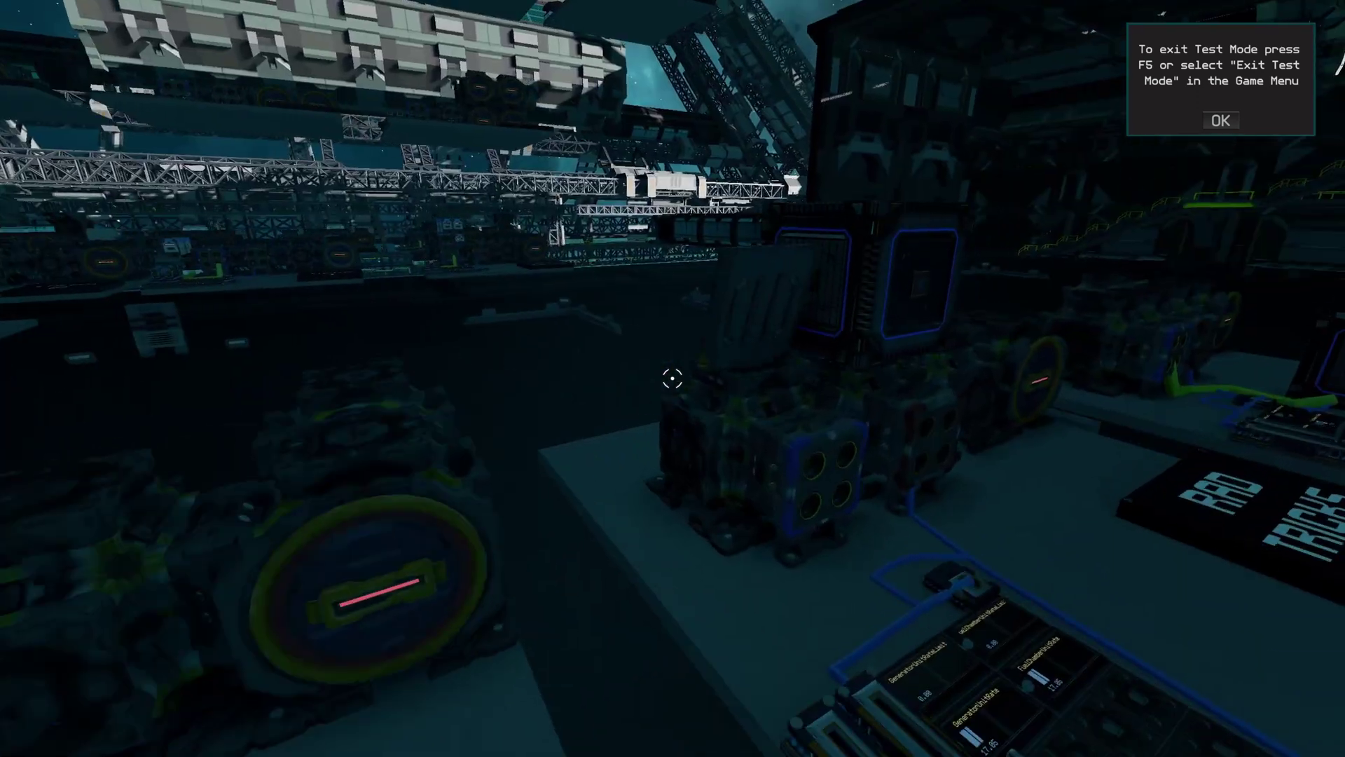
{"action": "key", "text": "u"}
{"action": "key", "text": "w"}
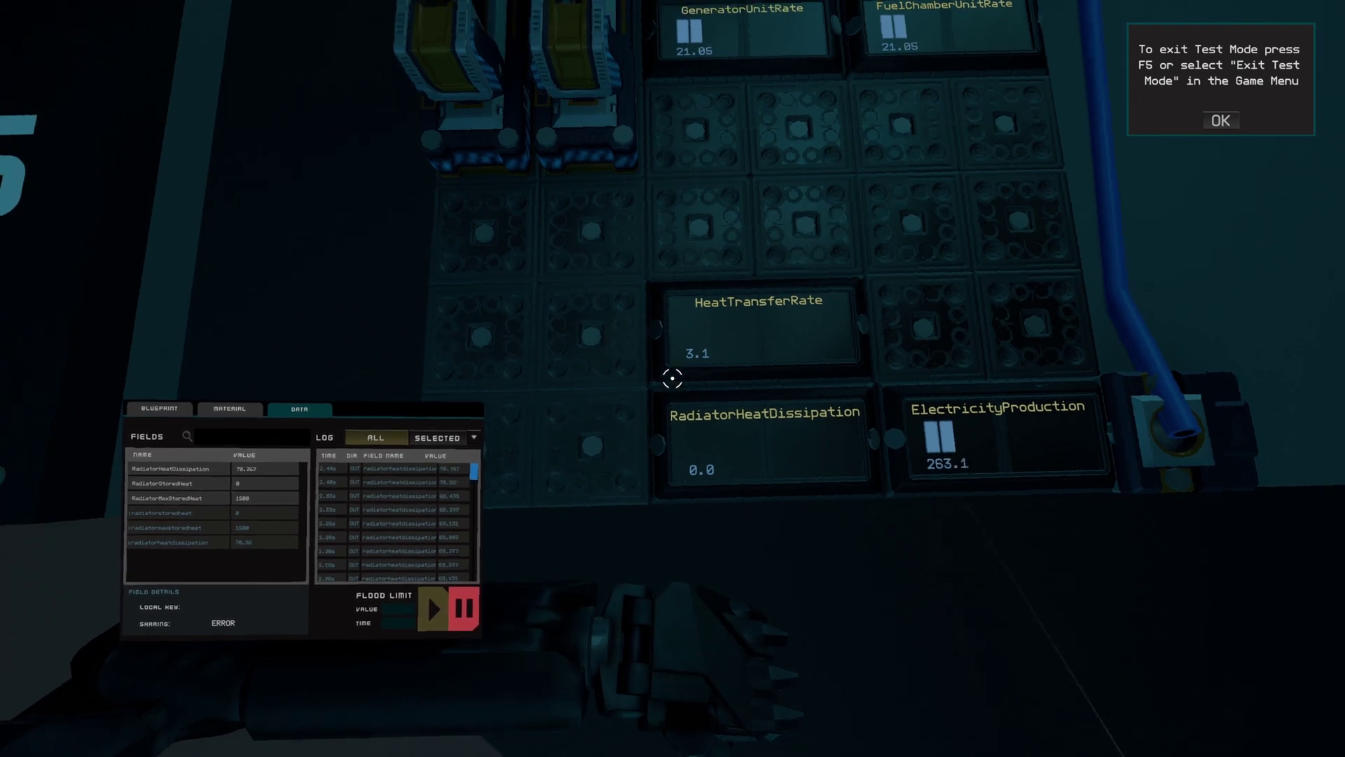
{"action": "key", "text": "s"}
{"action": "key", "text": "u"}
{"action": "key", "text": "F5"}
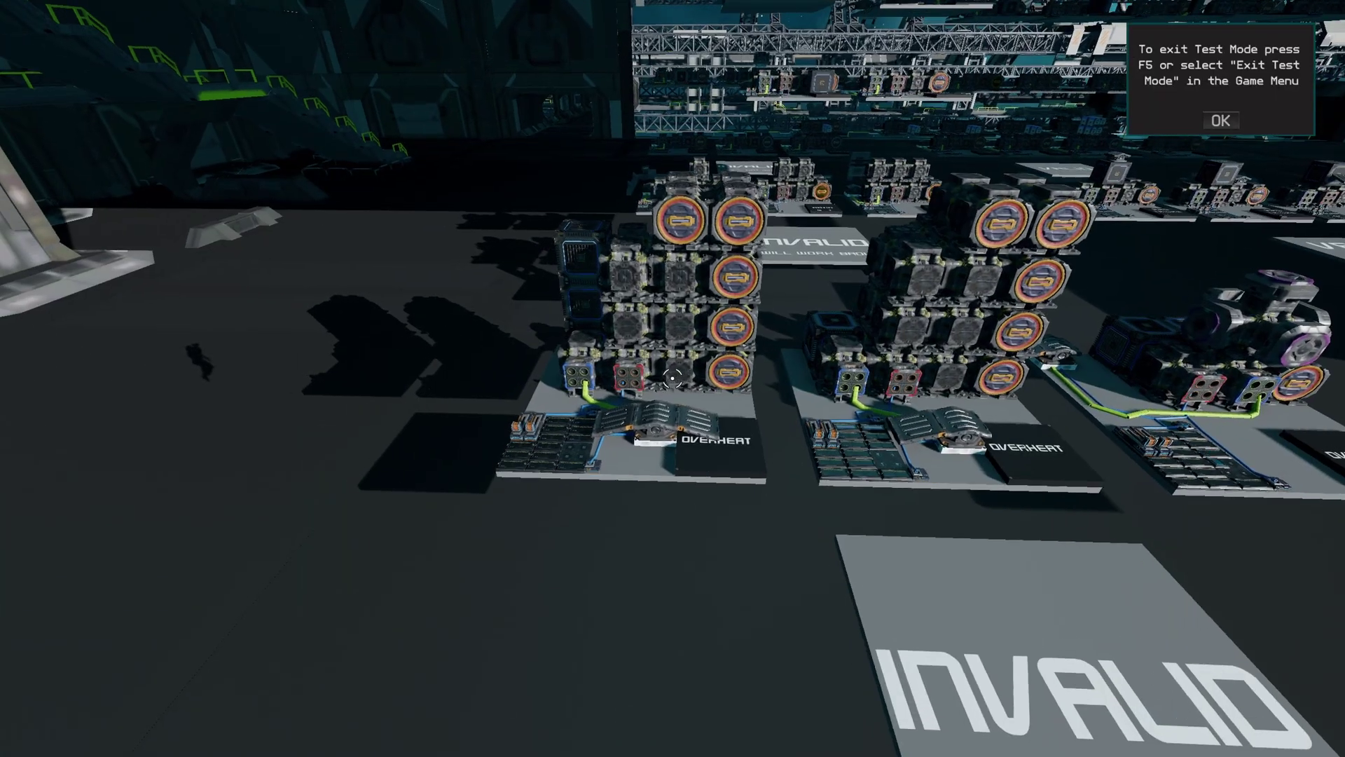
Examine how the generator parts are stacked against each other in the two large OVERHEAT examples
{"action": "key", "text": "w"}
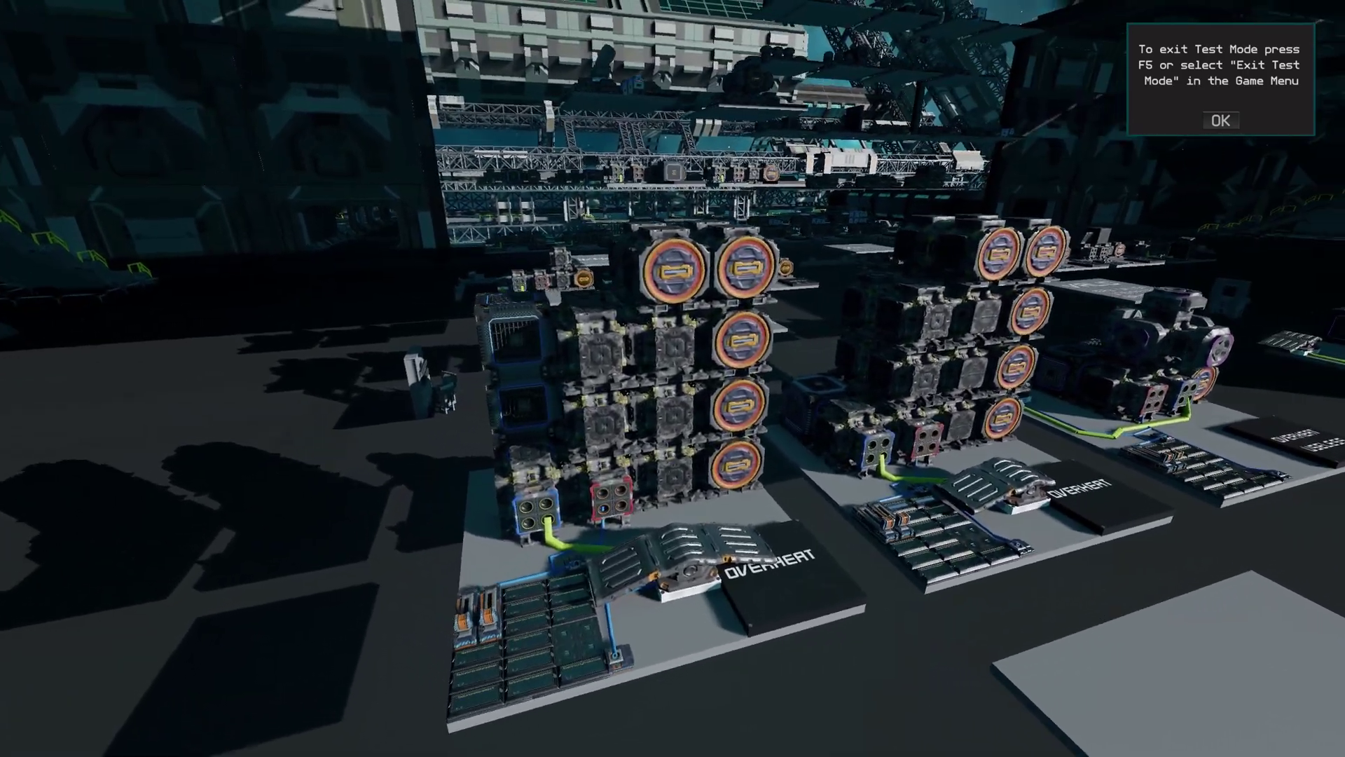
{"action": "key", "text": "w"}
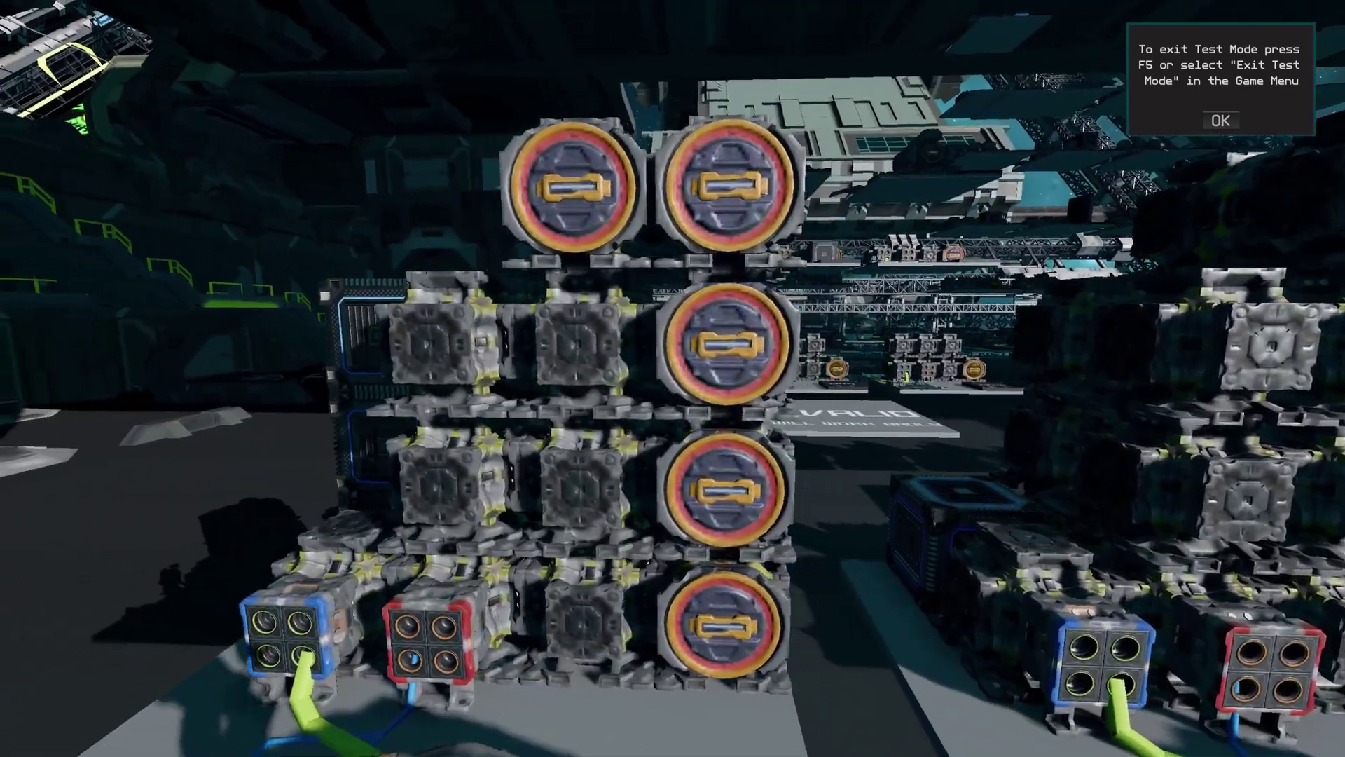
{"action": "key", "text": "s"}
{"action": "key", "text": "d"}
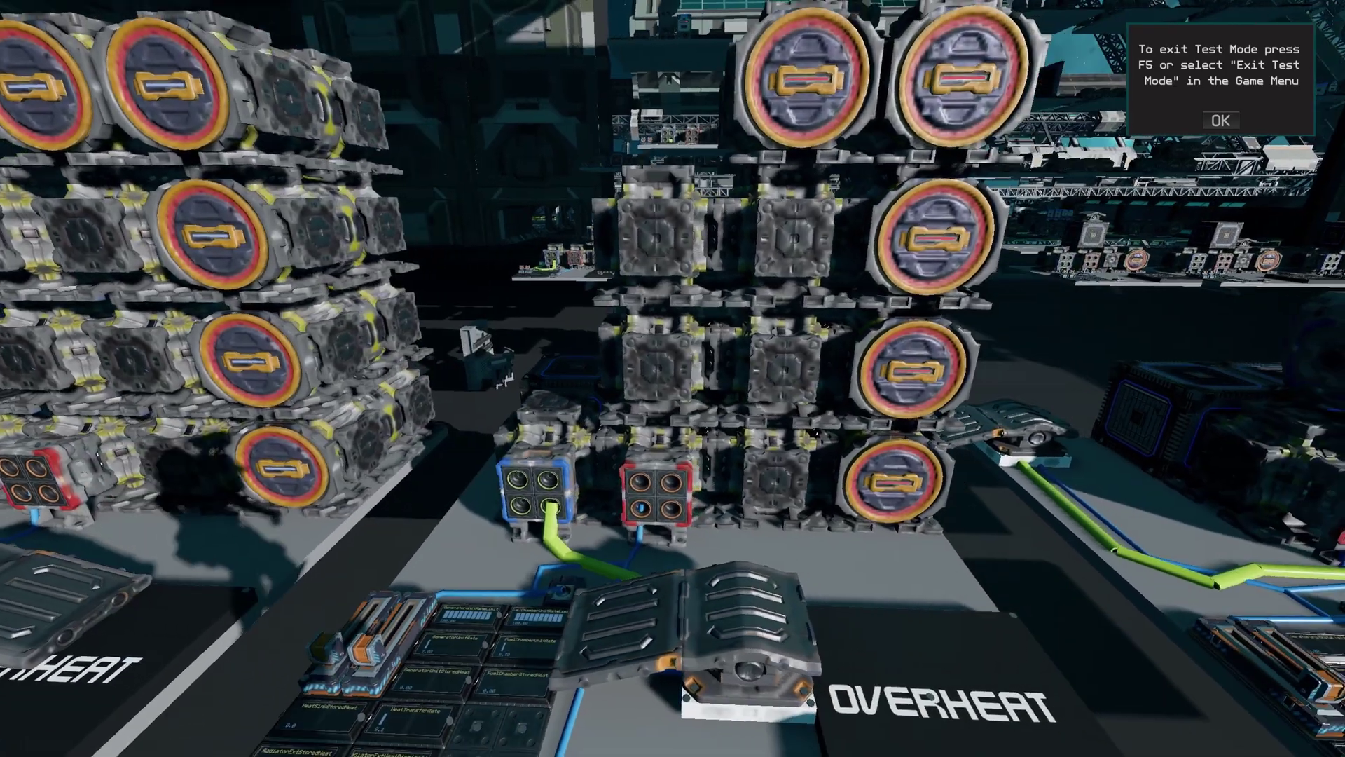
{"action": "key", "text": "a"}
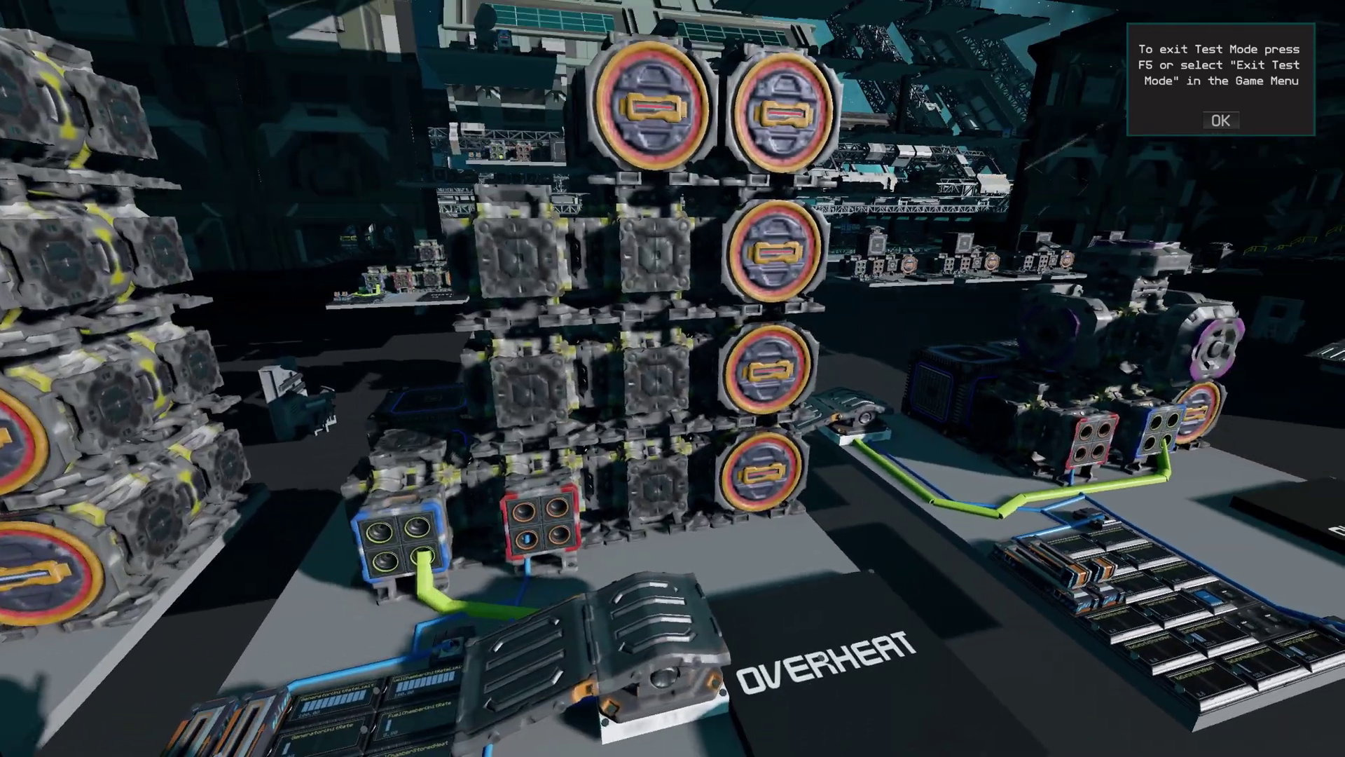
{"action": "key", "text": "a"}
{"action": "key", "text": "space"}
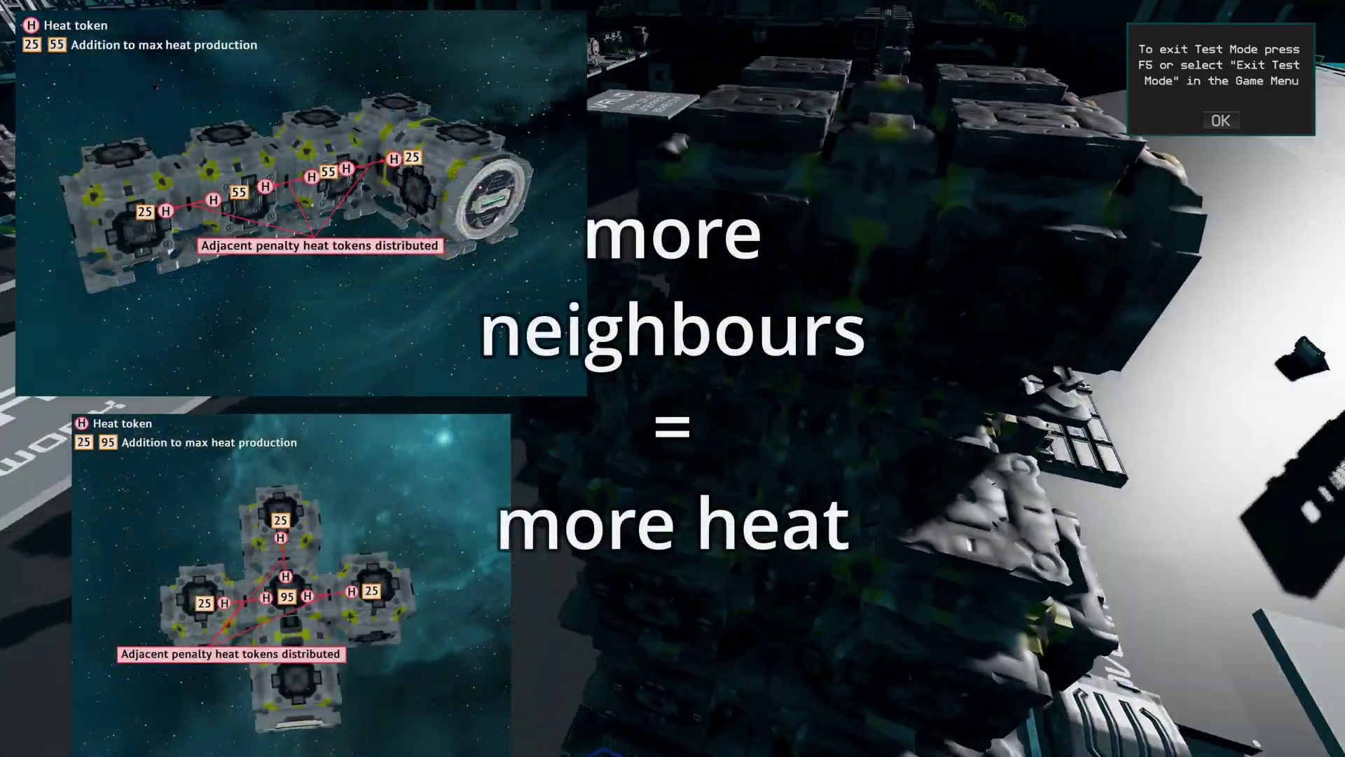
Check the heat and electricity readouts on the OVERHEAT USELESS example's panel
{"action": "key", "text": "a"}
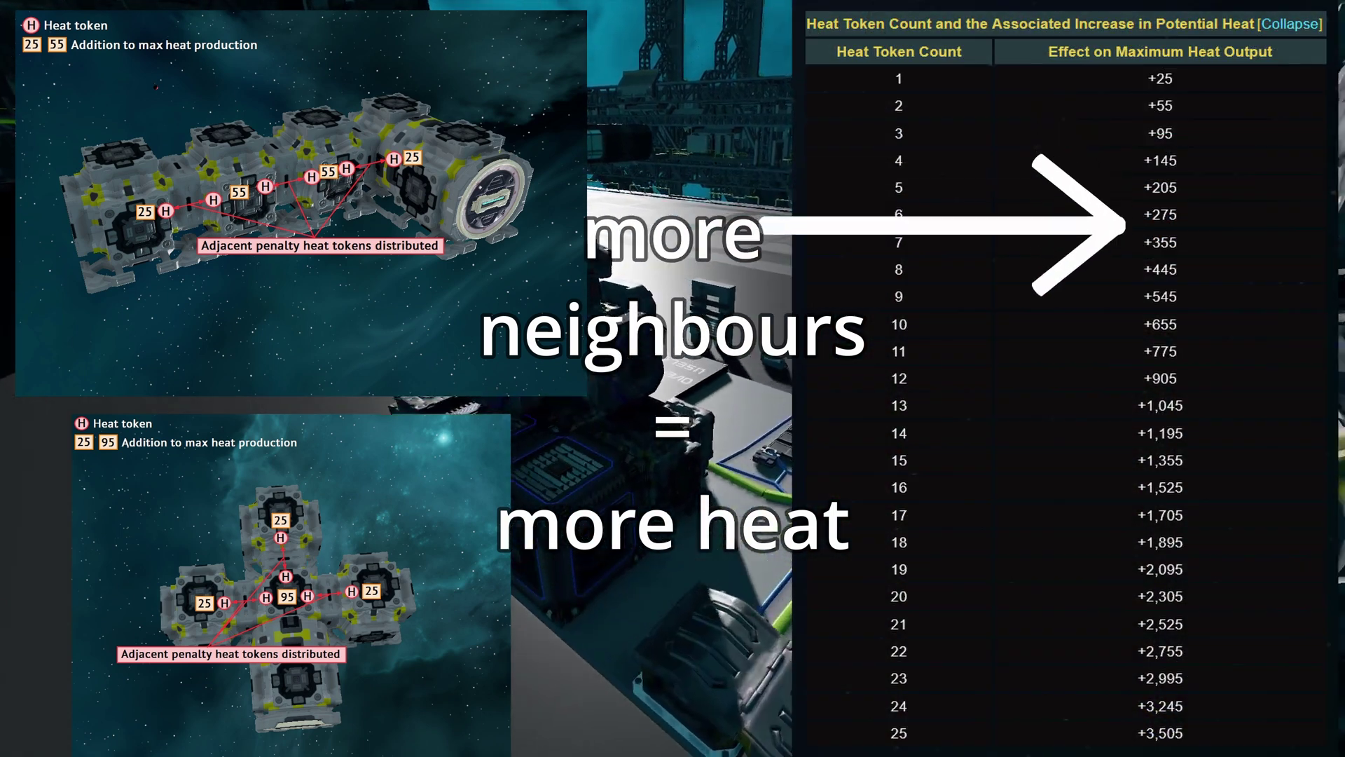
{"action": "key", "text": "a"}
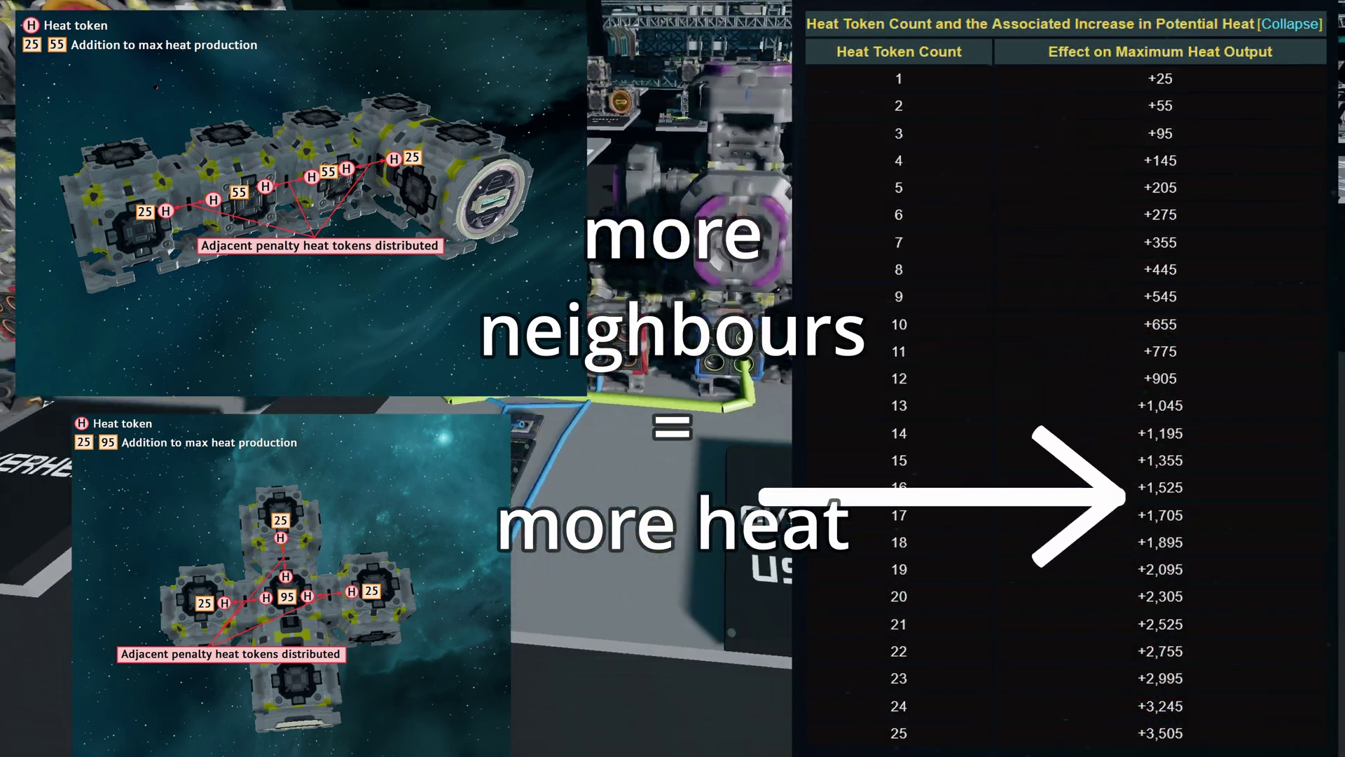
{"action": "key", "text": "a"}
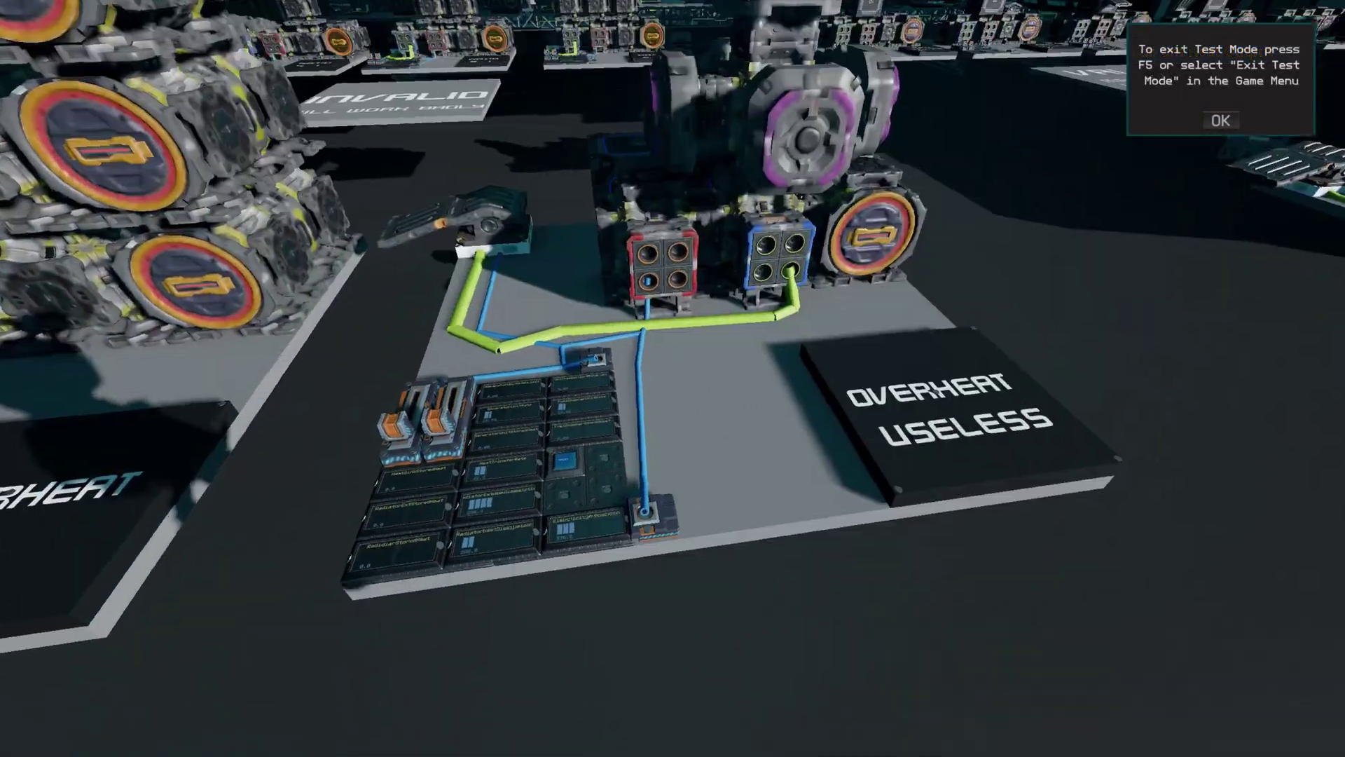
{"action": "key", "text": "w"}
{"action": "key", "text": "w"}
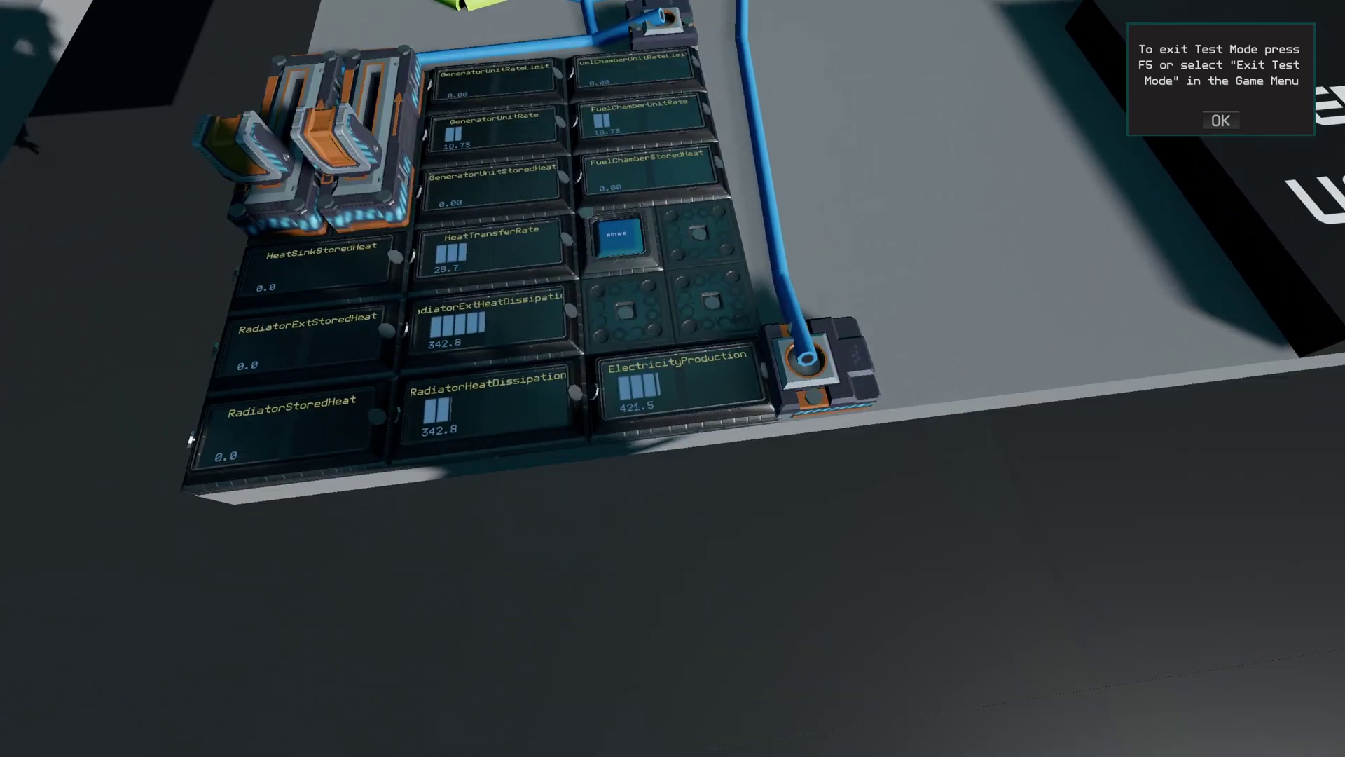
{"action": "key", "text": "s"}
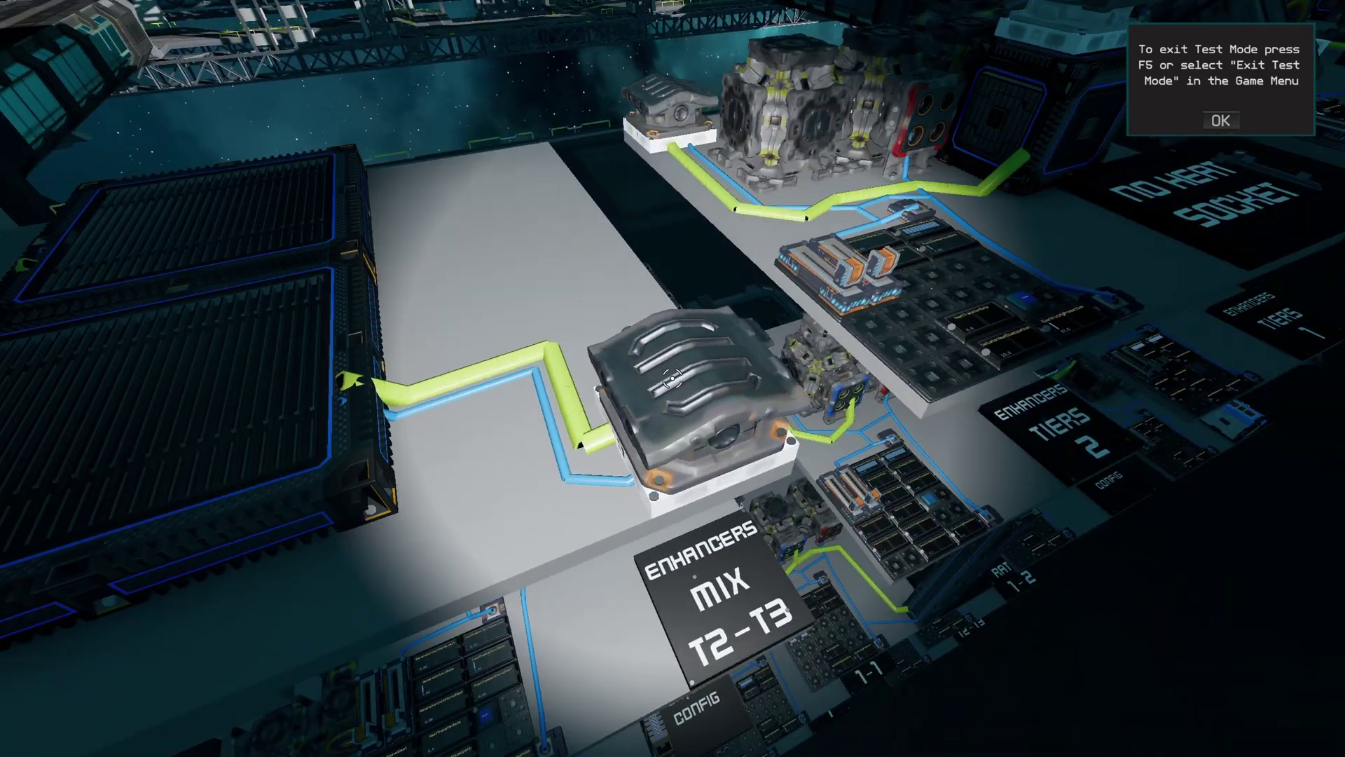
Inspect the radiator data fields and panel readouts of the TRICKS HSINK = DUCT example with the Universal Tool, and exit Test Mode
{"action": "key", "text": "u"}
{"action": "key", "text": "a"}
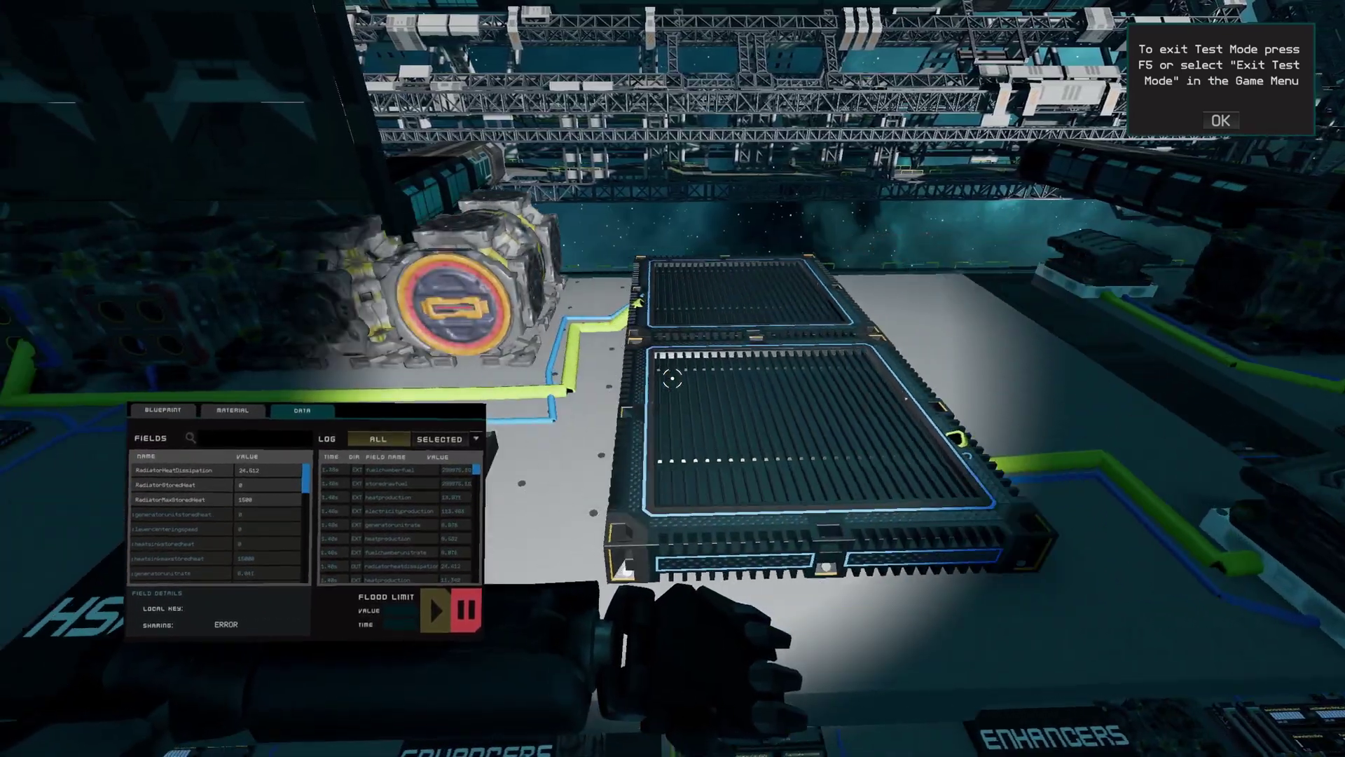
{"action": "key", "text": "l"}
{"action": "key", "text": "w"}
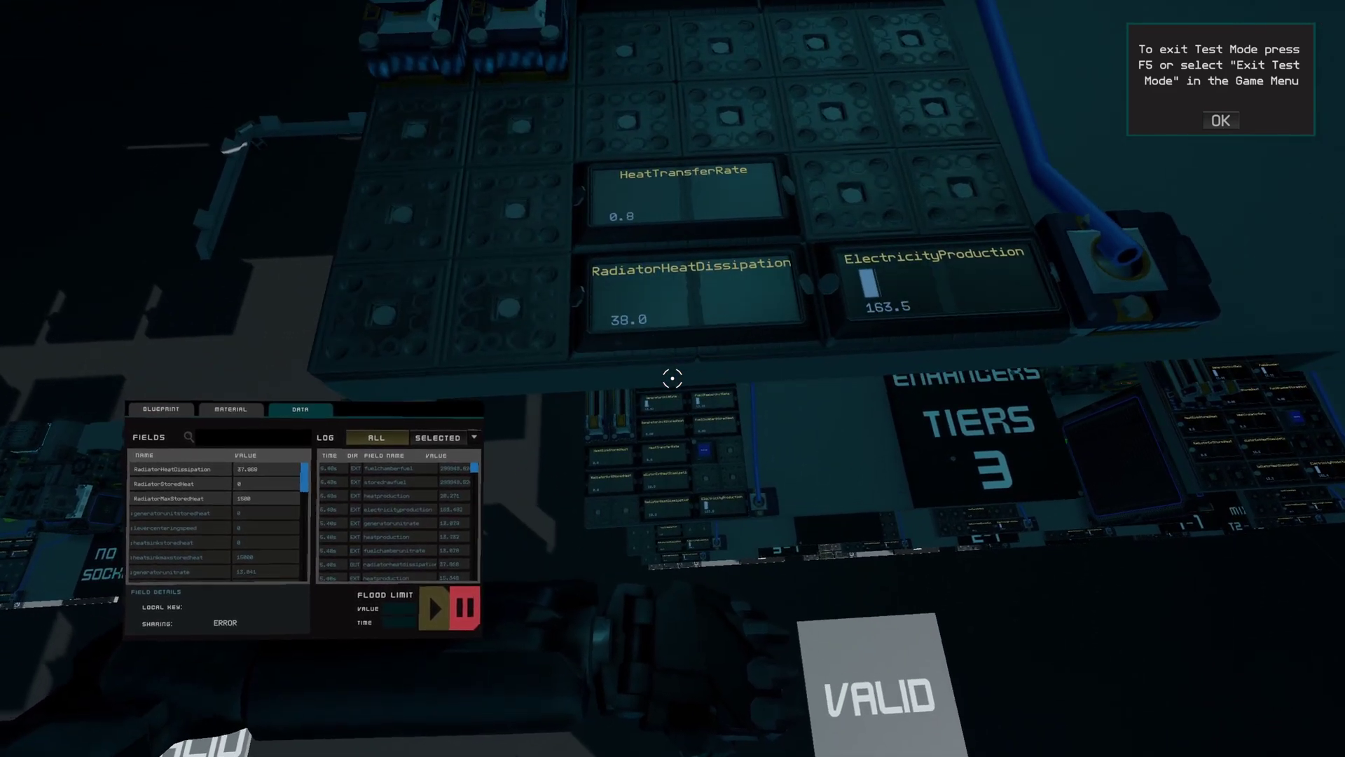
{"action": "key", "text": "s"}
{"action": "key", "text": "s"}
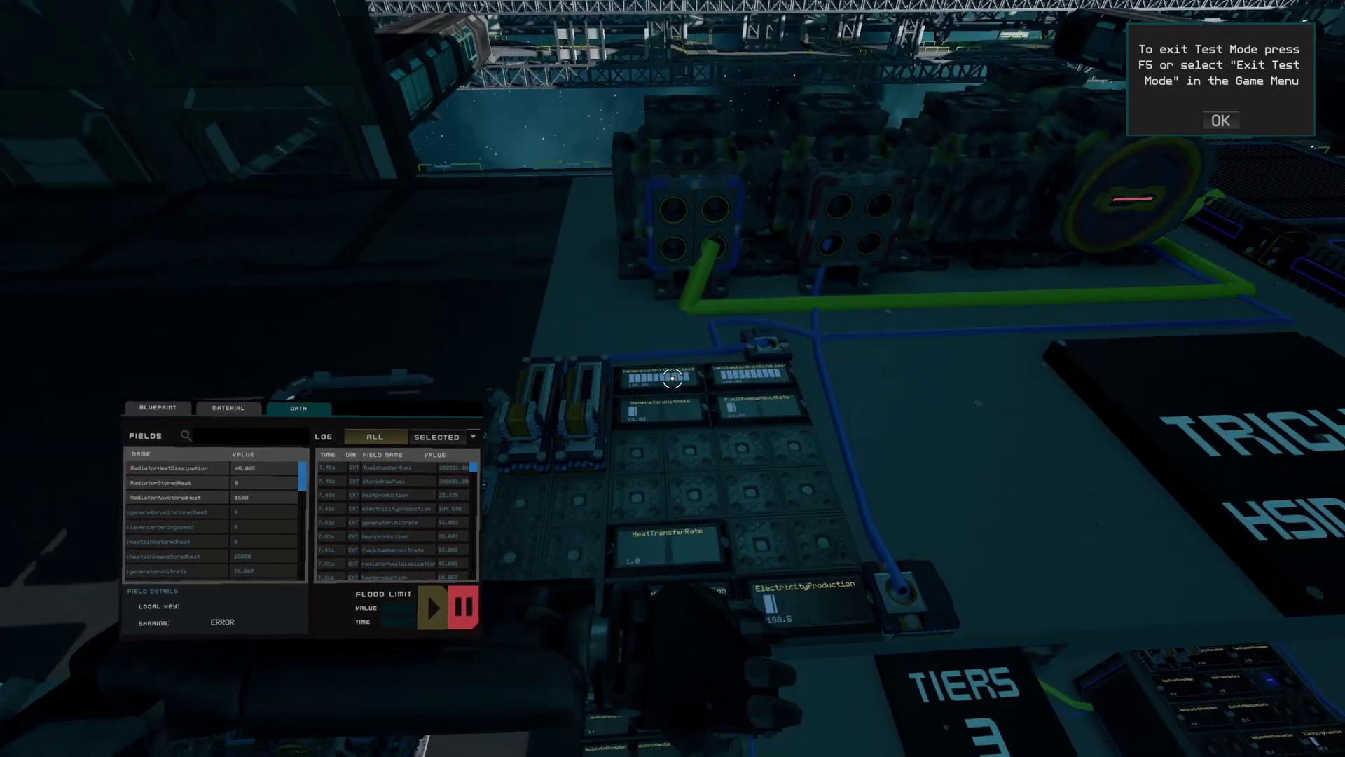
{"action": "key", "text": "d"}
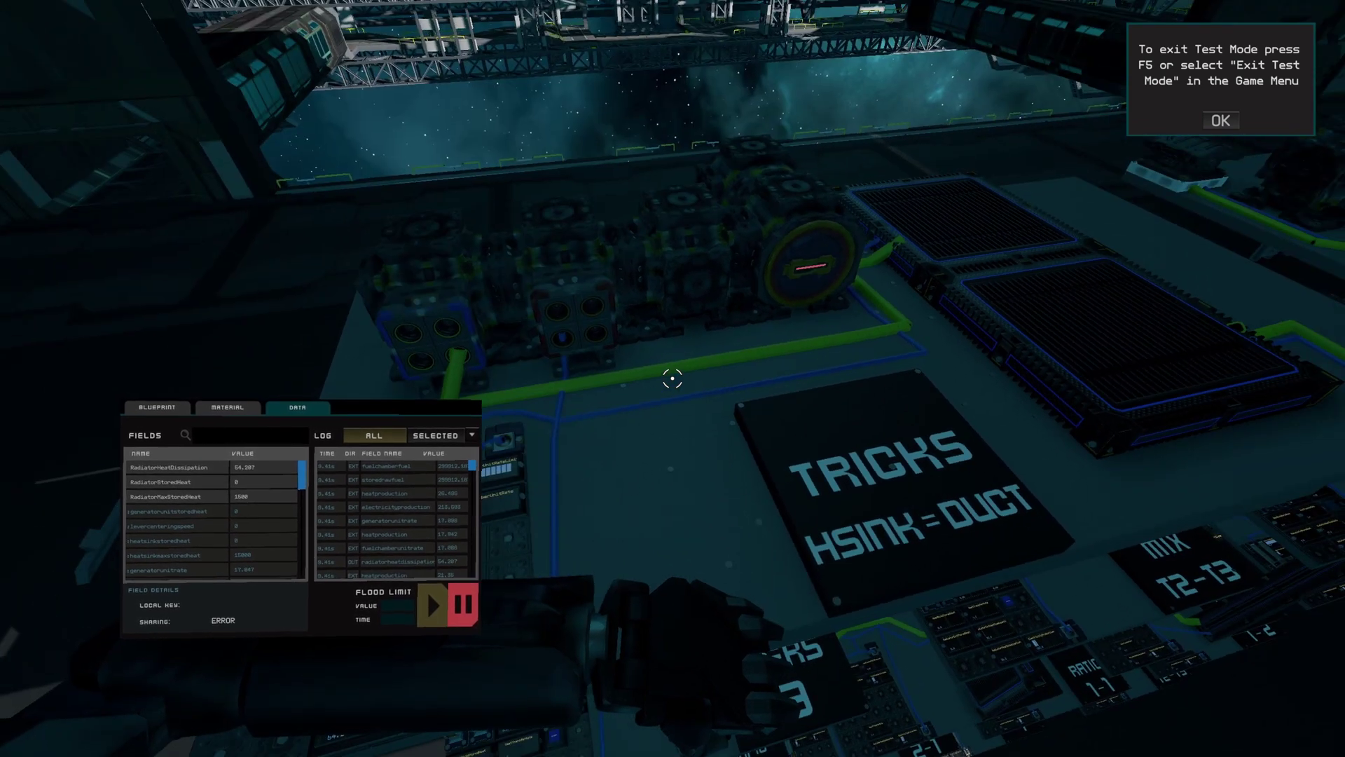
{"action": "key", "text": "F5"}
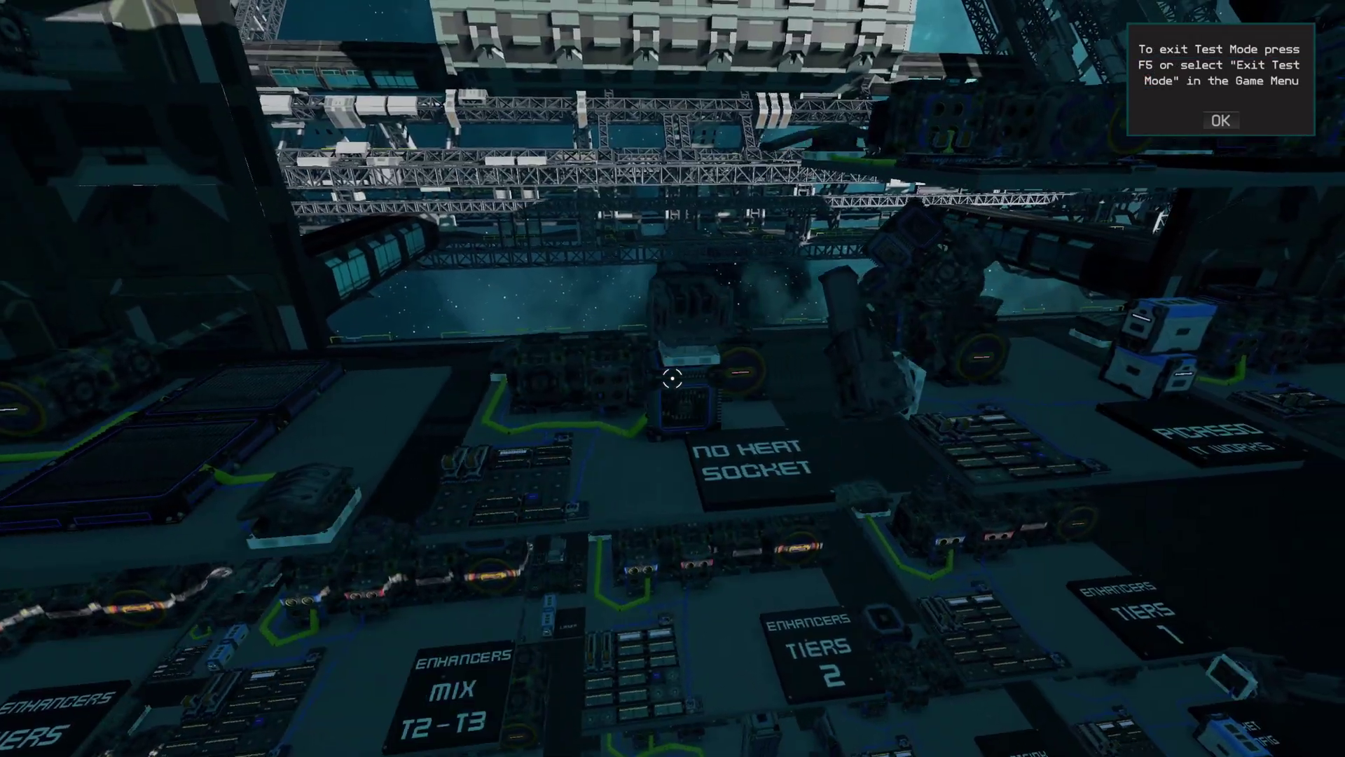
Go to the angled PICASSO generator example and operate the LASER button on its panel
{"action": "key", "text": "d"}
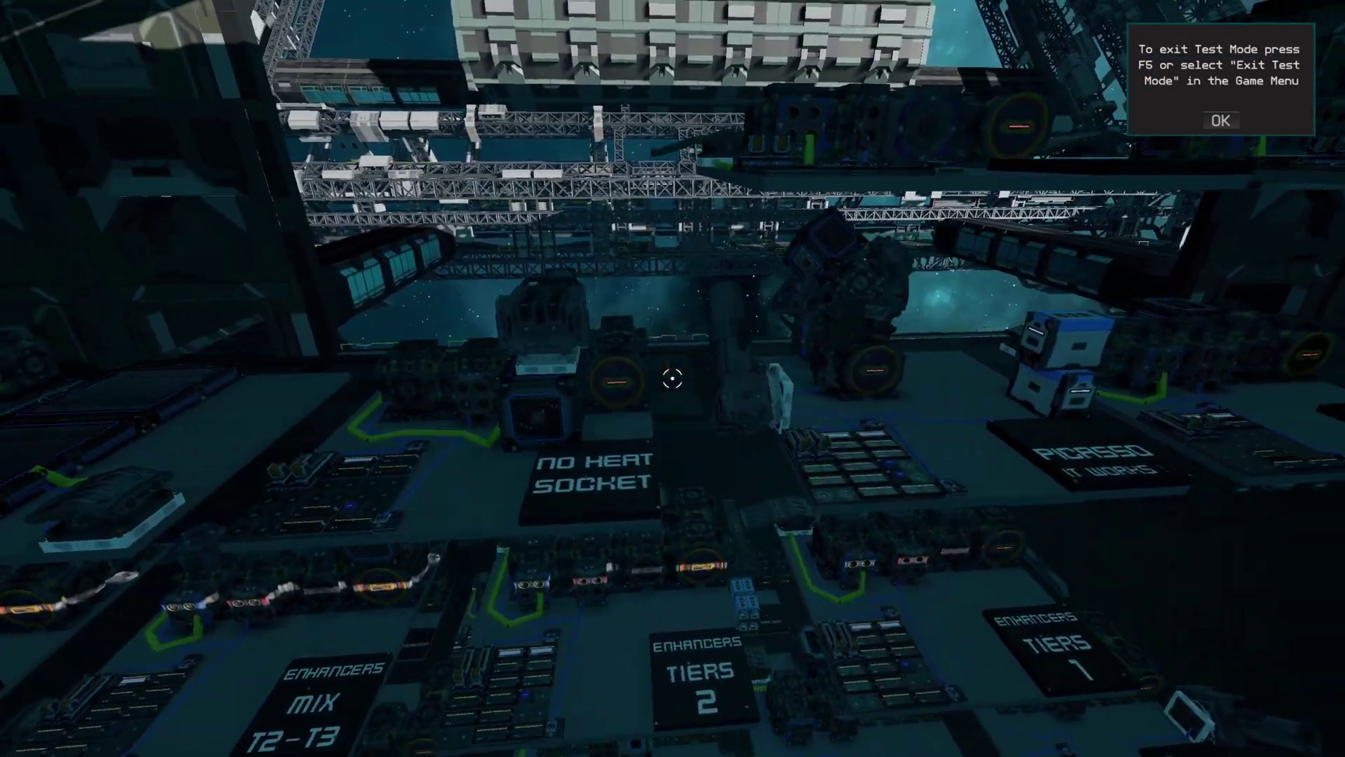
{"action": "key", "text": "l"}
{"action": "key", "text": "w"}
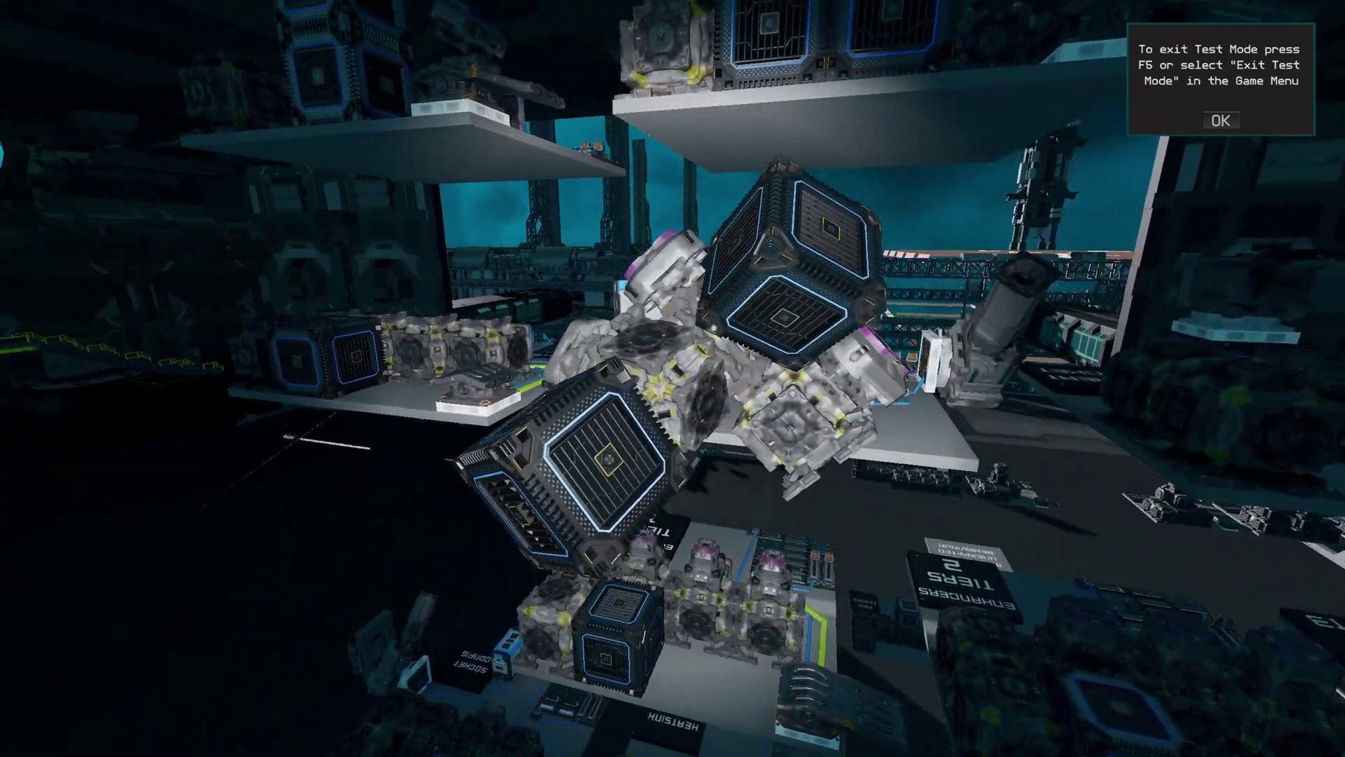
{"action": "key", "text": "u"}
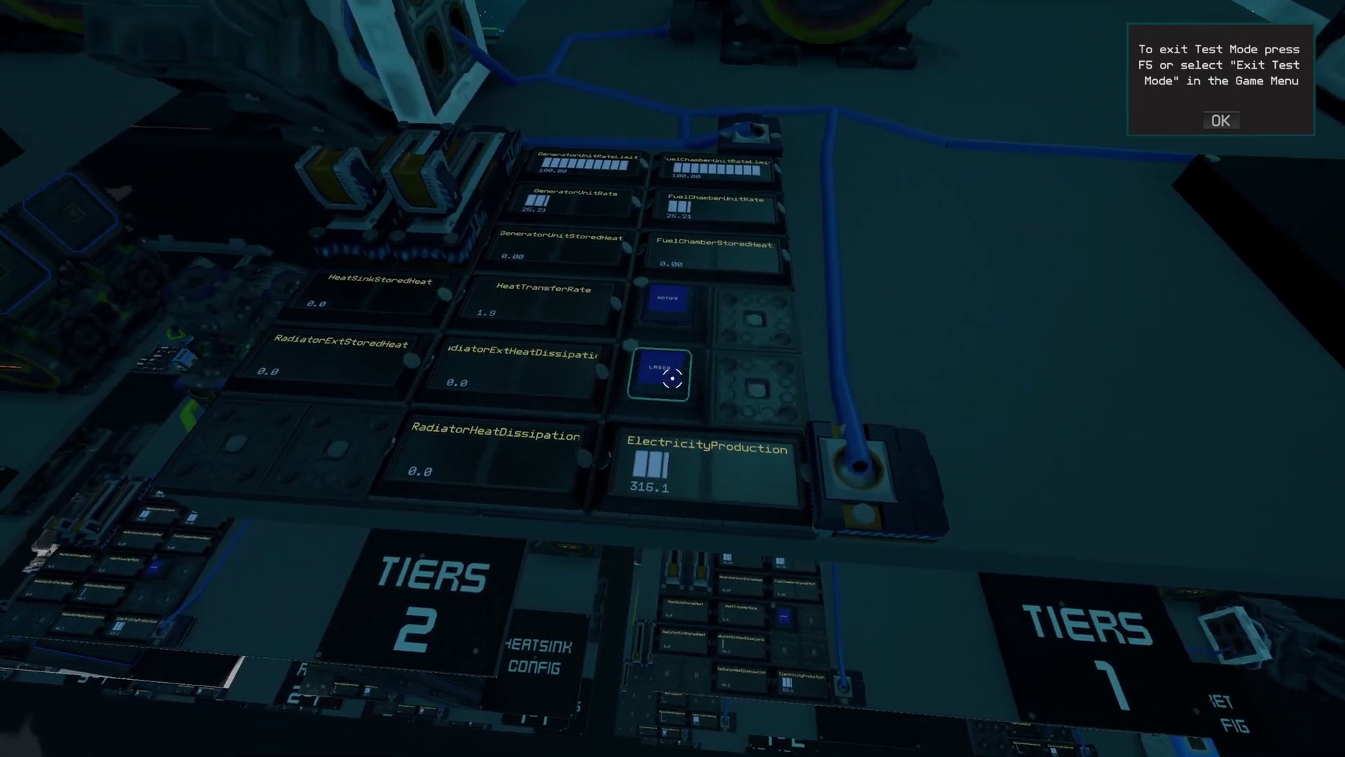
{"action": "left_click", "coordinate": [673, 379]}
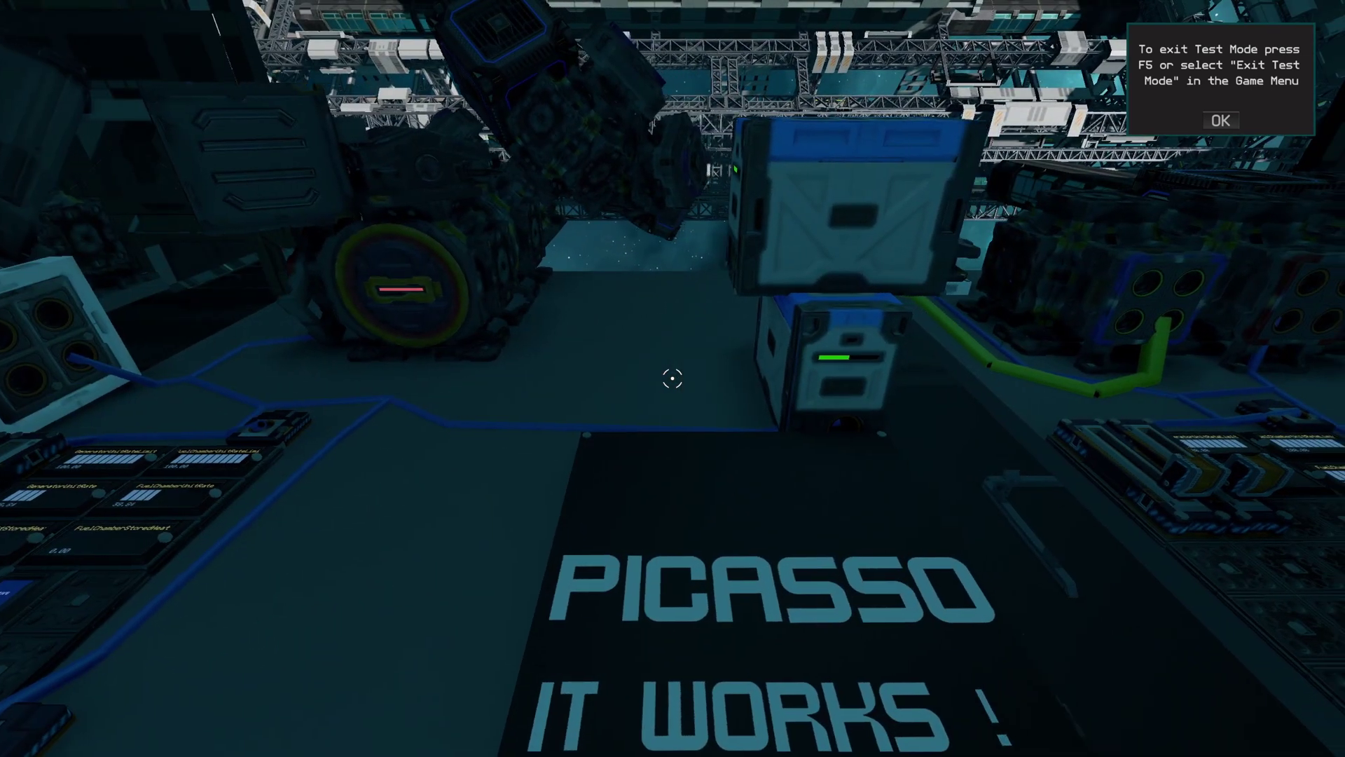
Toggle the PICASSO example's Active button and check the effect on its HeatTransferRate and ElectricityProduction readouts
{"action": "key", "text": "d"}
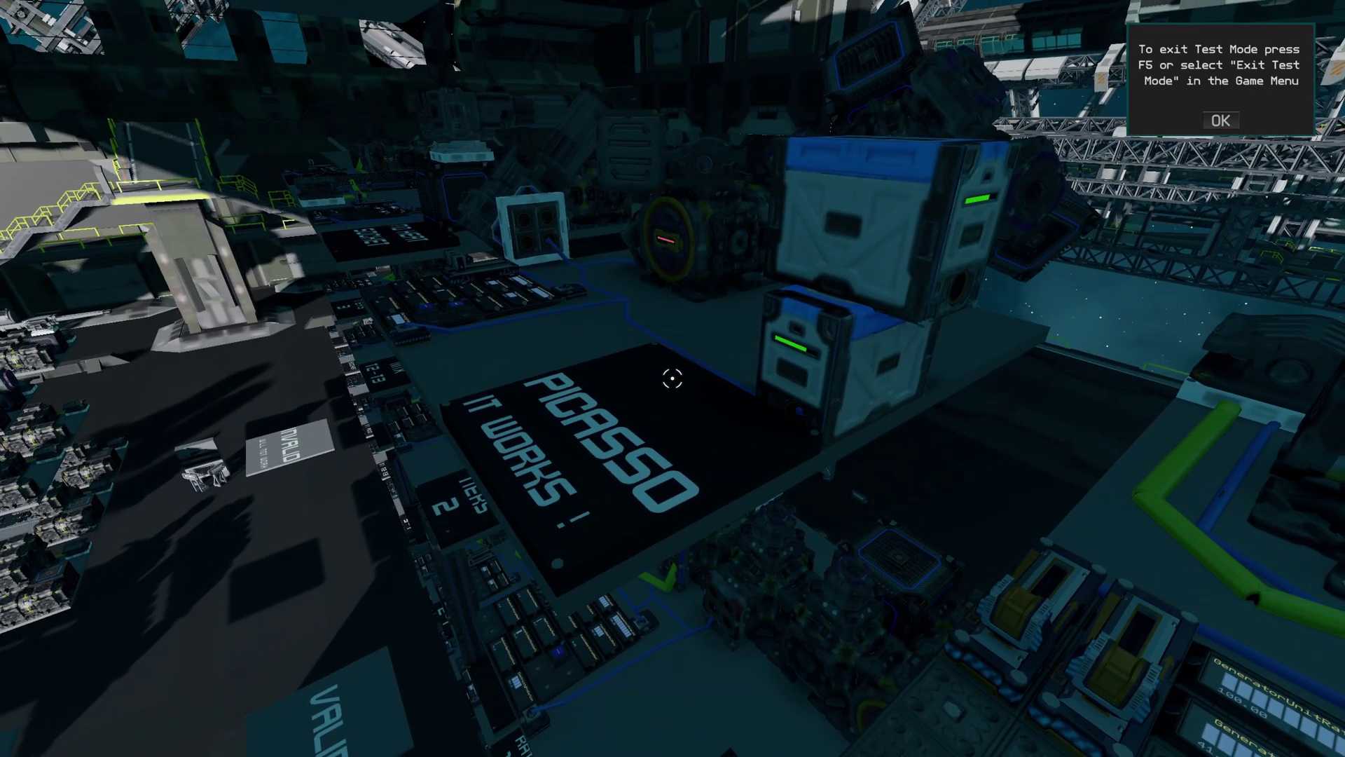
{"action": "key", "text": "a"}
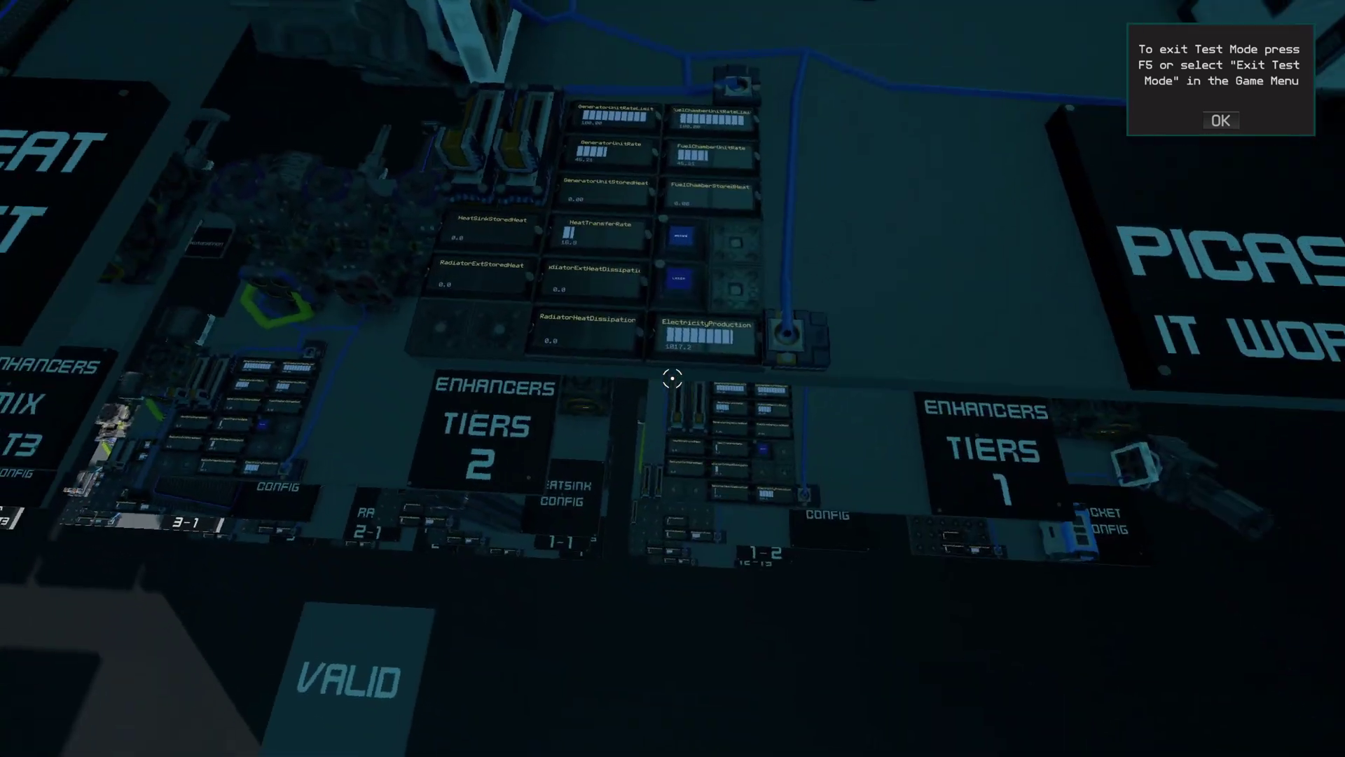
{"action": "key", "text": "w"}
{"action": "left_click", "coordinate": [673, 379]}
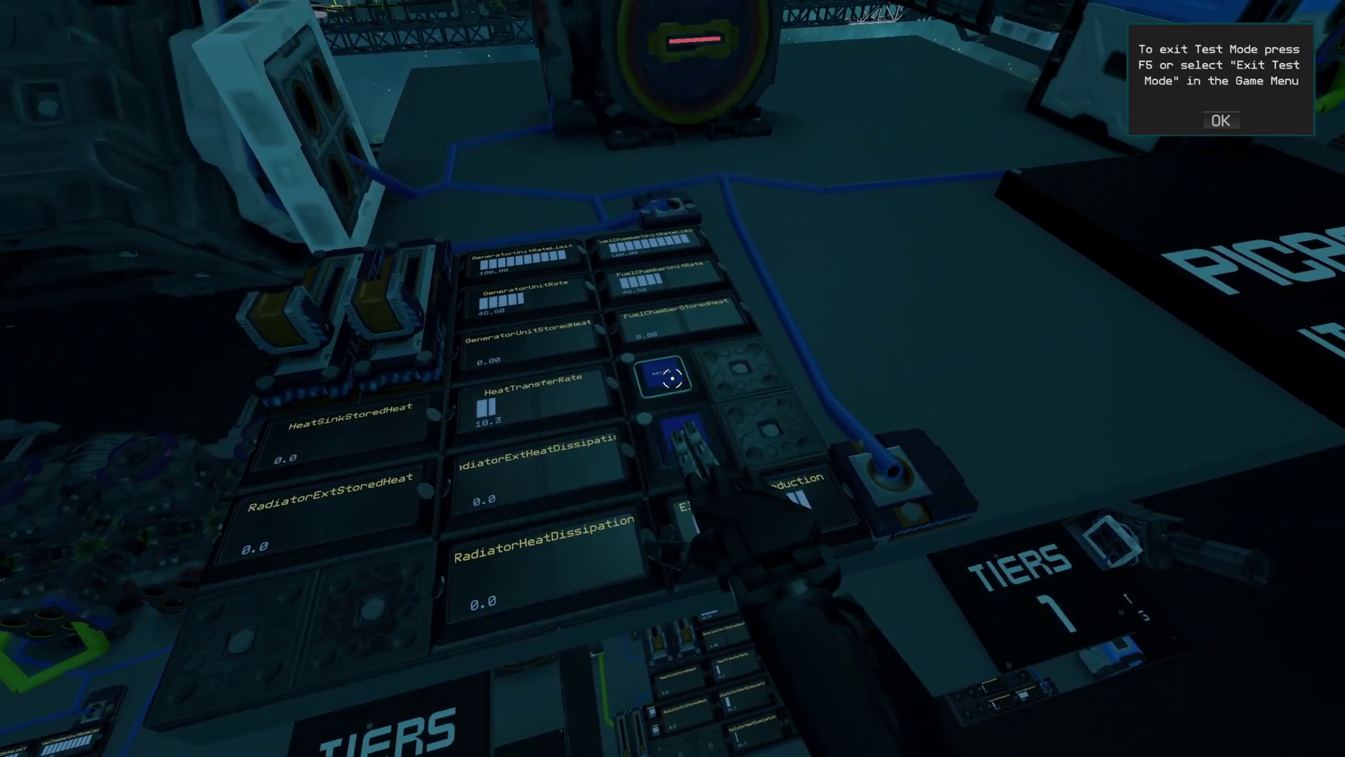
{"action": "key", "text": "d"}
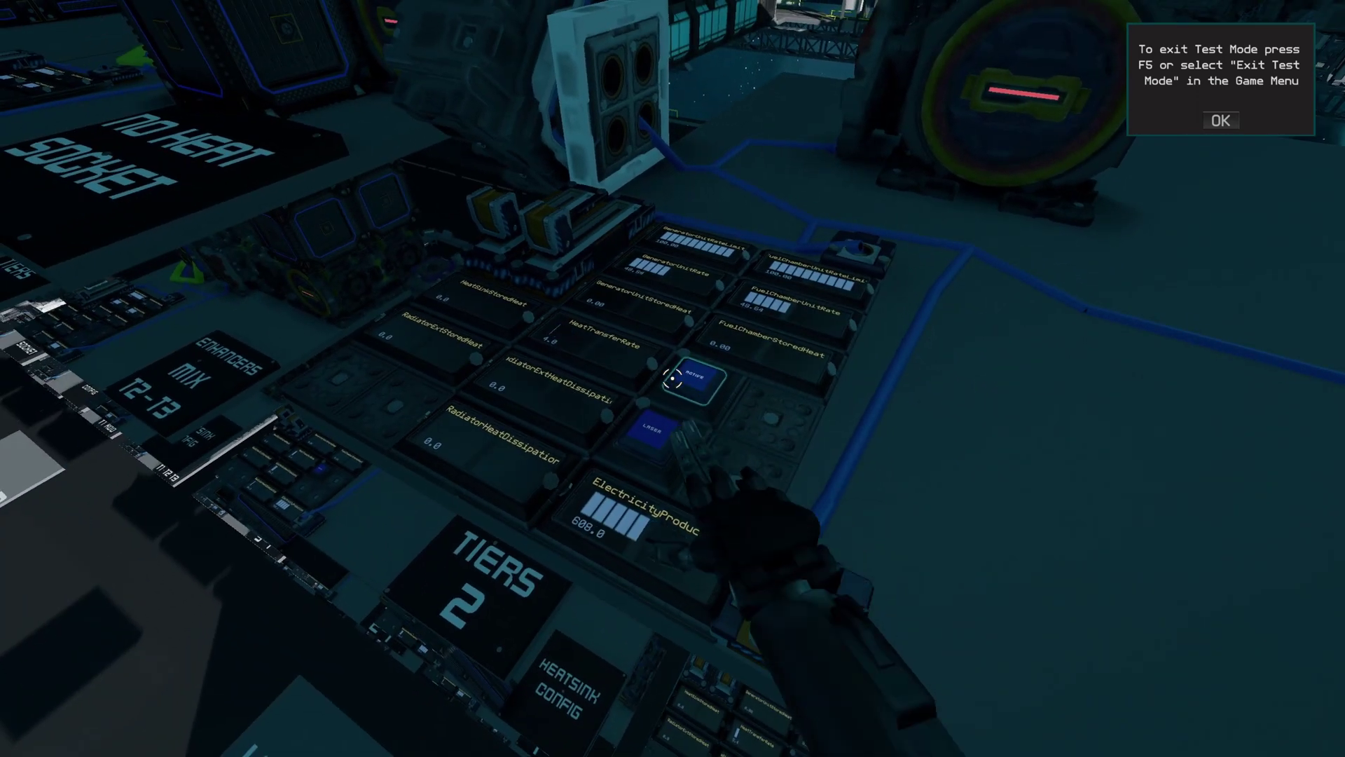
{"action": "key", "text": "s"}
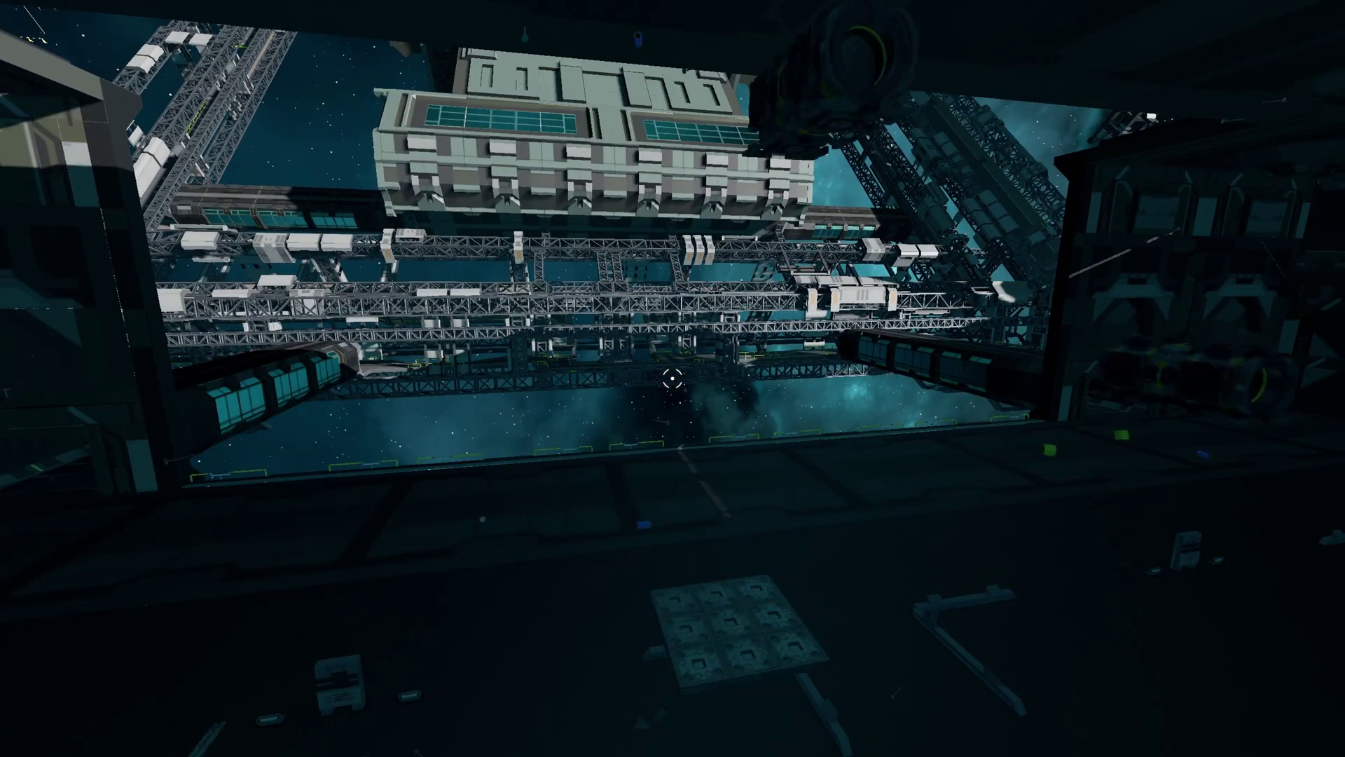
View the large generator build from several sides and inspect the Exorium Tank Core's properties
{"action": "key", "text": "w"}
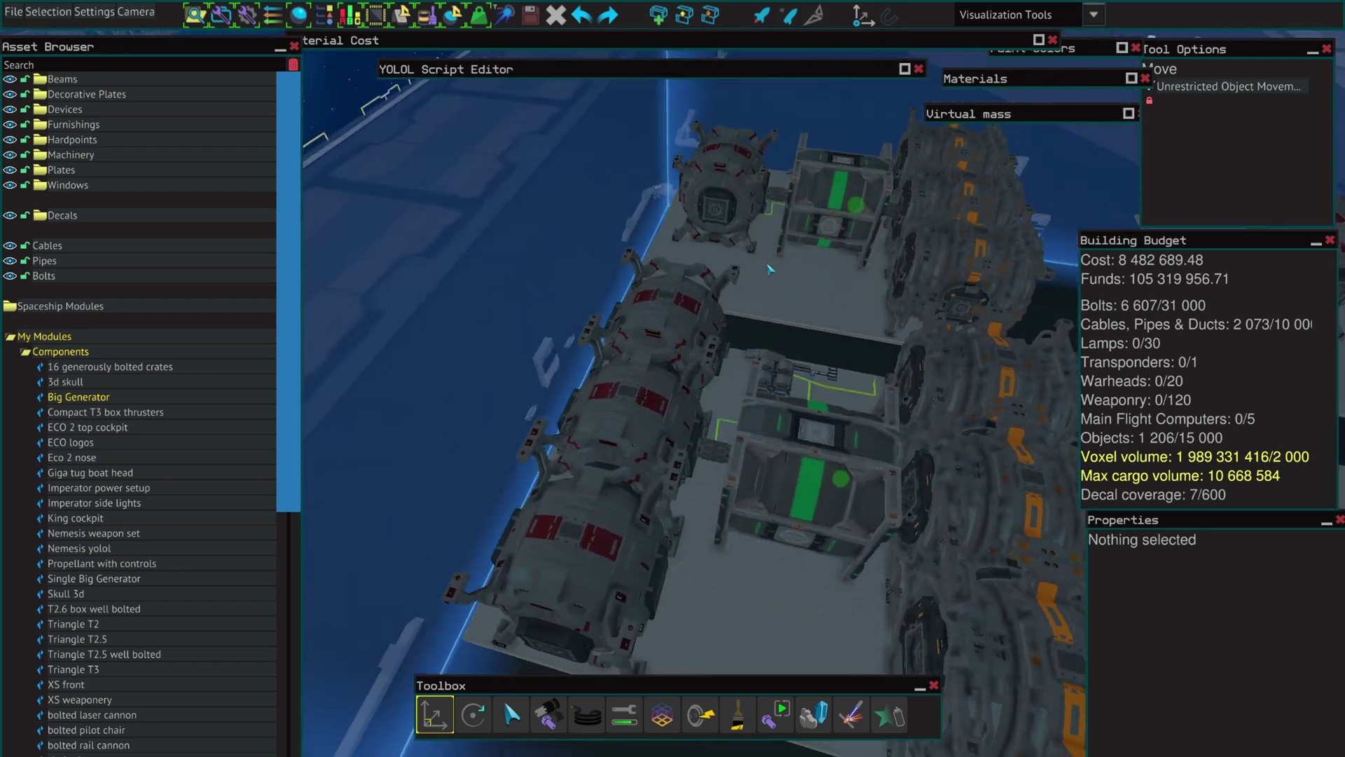
{"action": "right_click_drag", "start_coordinate": [769, 269], "coordinate": [769, 268]}
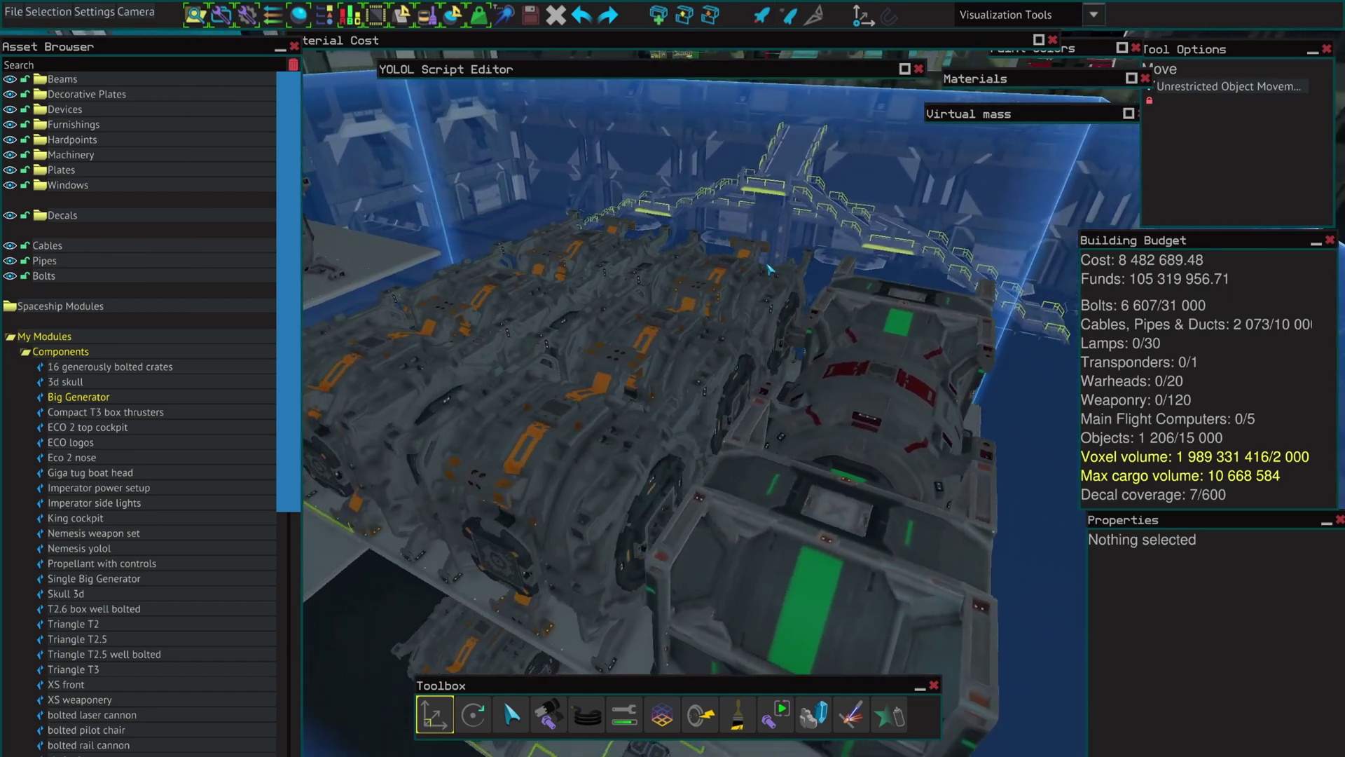
{"action": "right_click_drag", "start_coordinate": [769, 268], "coordinate": [769, 268]}
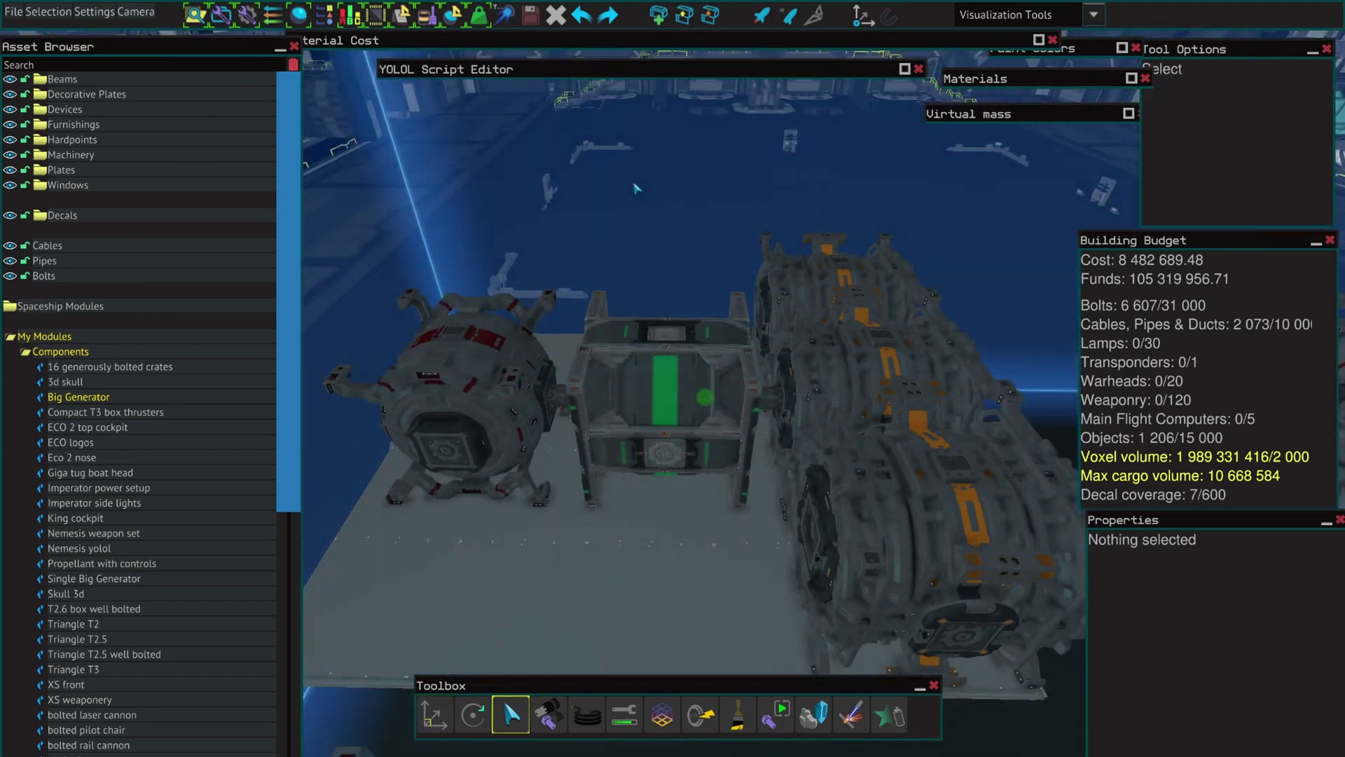
{"action": "left_click", "coordinate": [462, 335]}
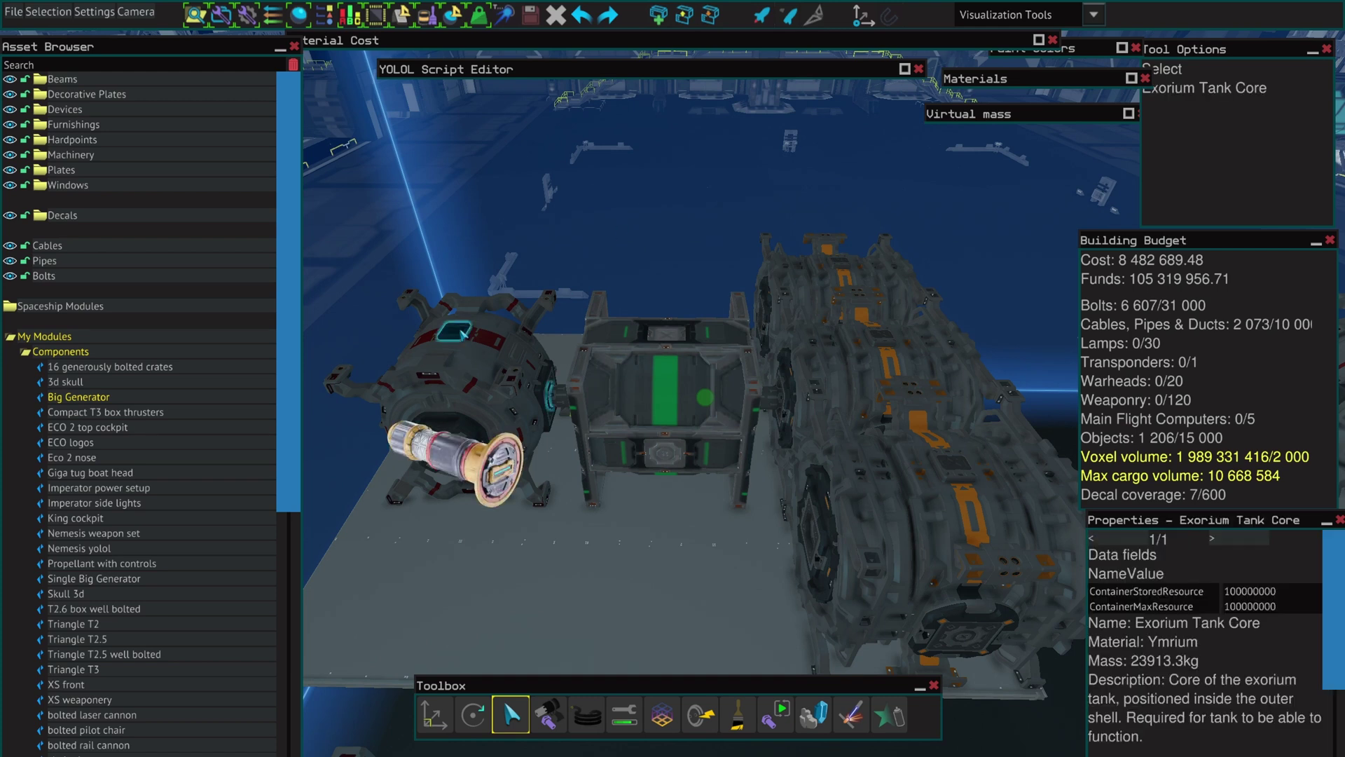
Inspect the properties of the Exorium Processing Unit Core and the Large Generator Core
{"action": "left_click", "coordinate": [672, 337]}
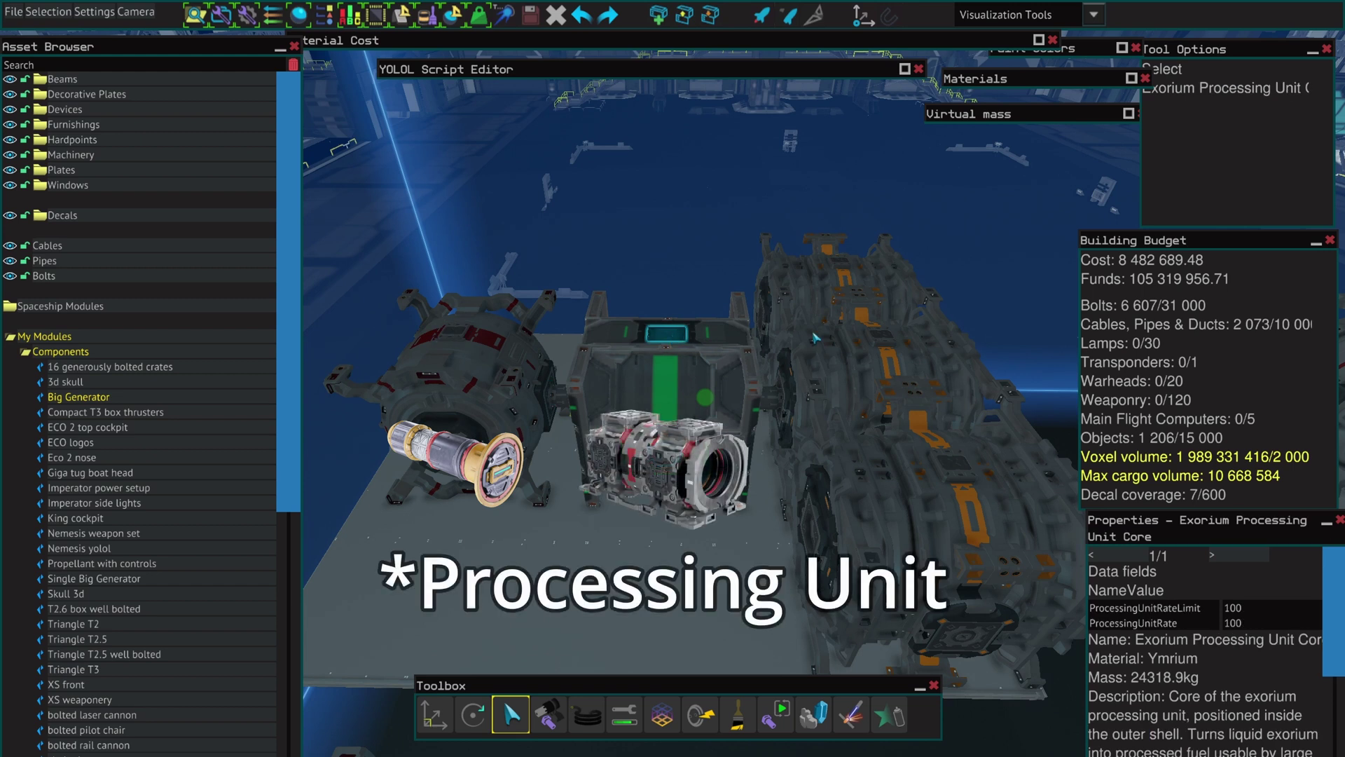
{"action": "left_click", "coordinate": [881, 338]}
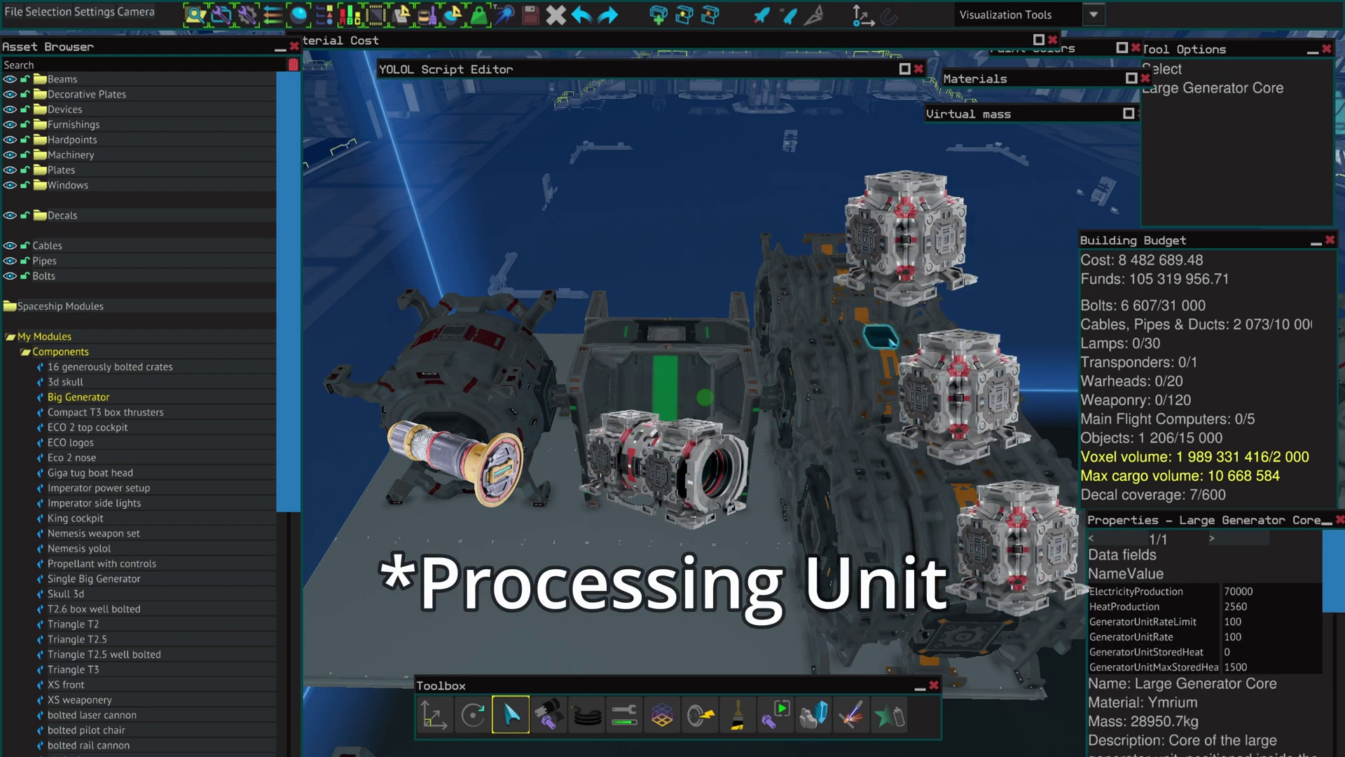
{"action": "left_click", "coordinate": [888, 339]}
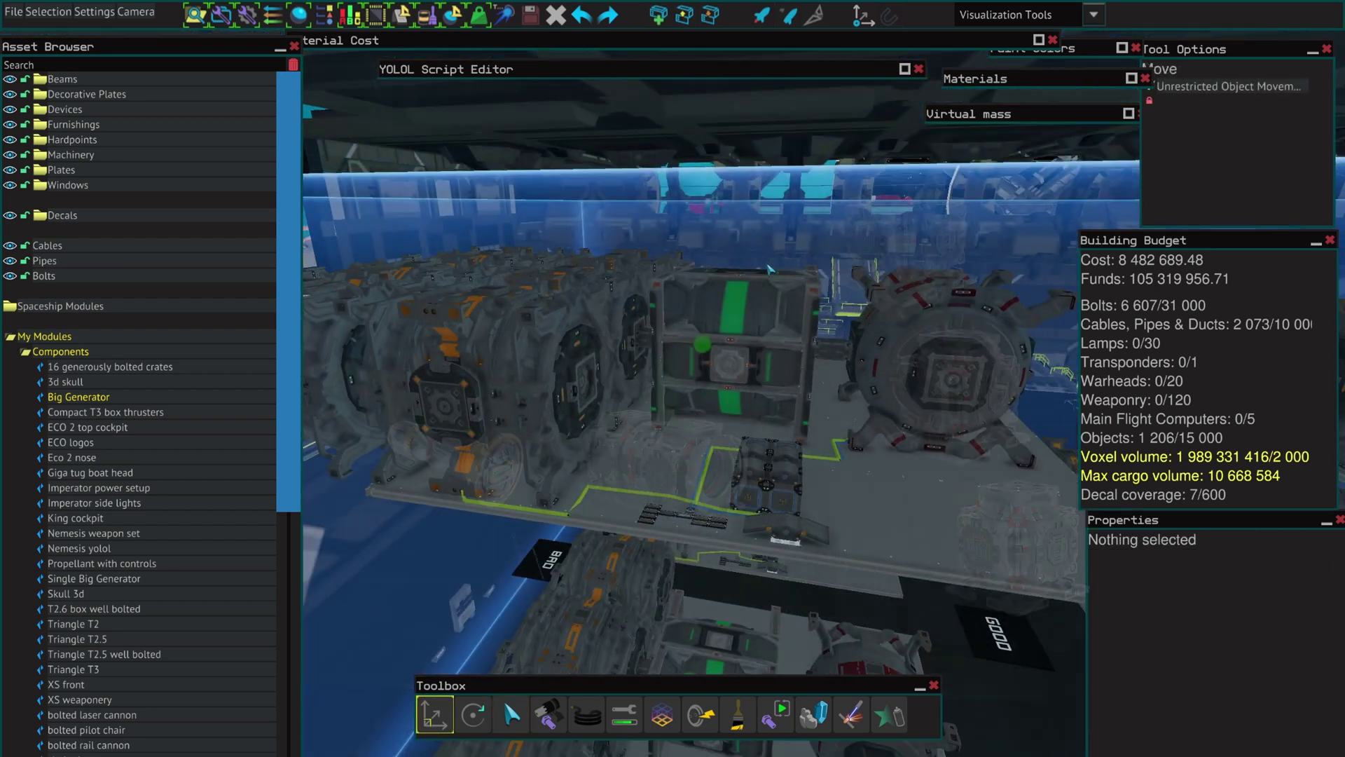
View the large generator arrangements around the GOOD and BAD signs from the front, above and the tank side
{"action": "key", "text": "a"}
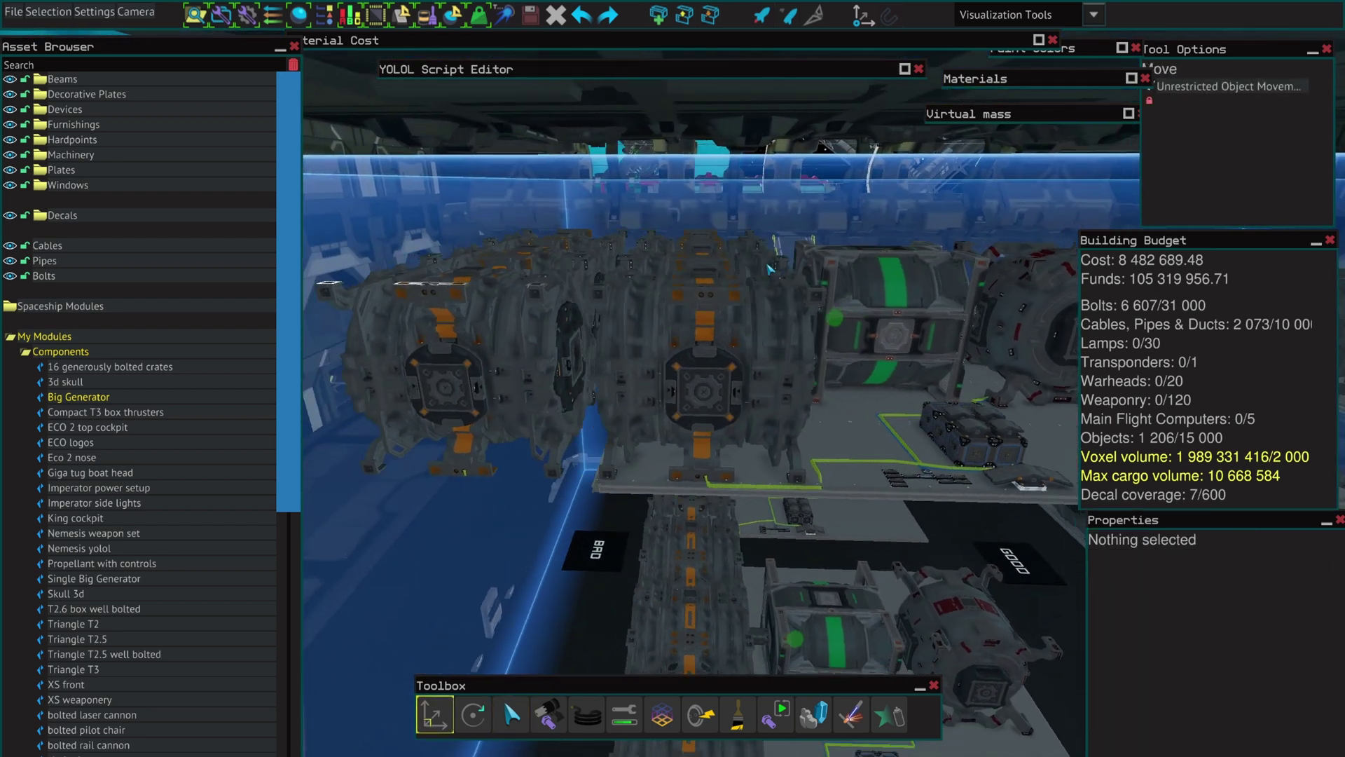
{"action": "right_click_drag", "start_coordinate": [771, 238], "coordinate": [769, 268]}
{"action": "key", "text": "a"}
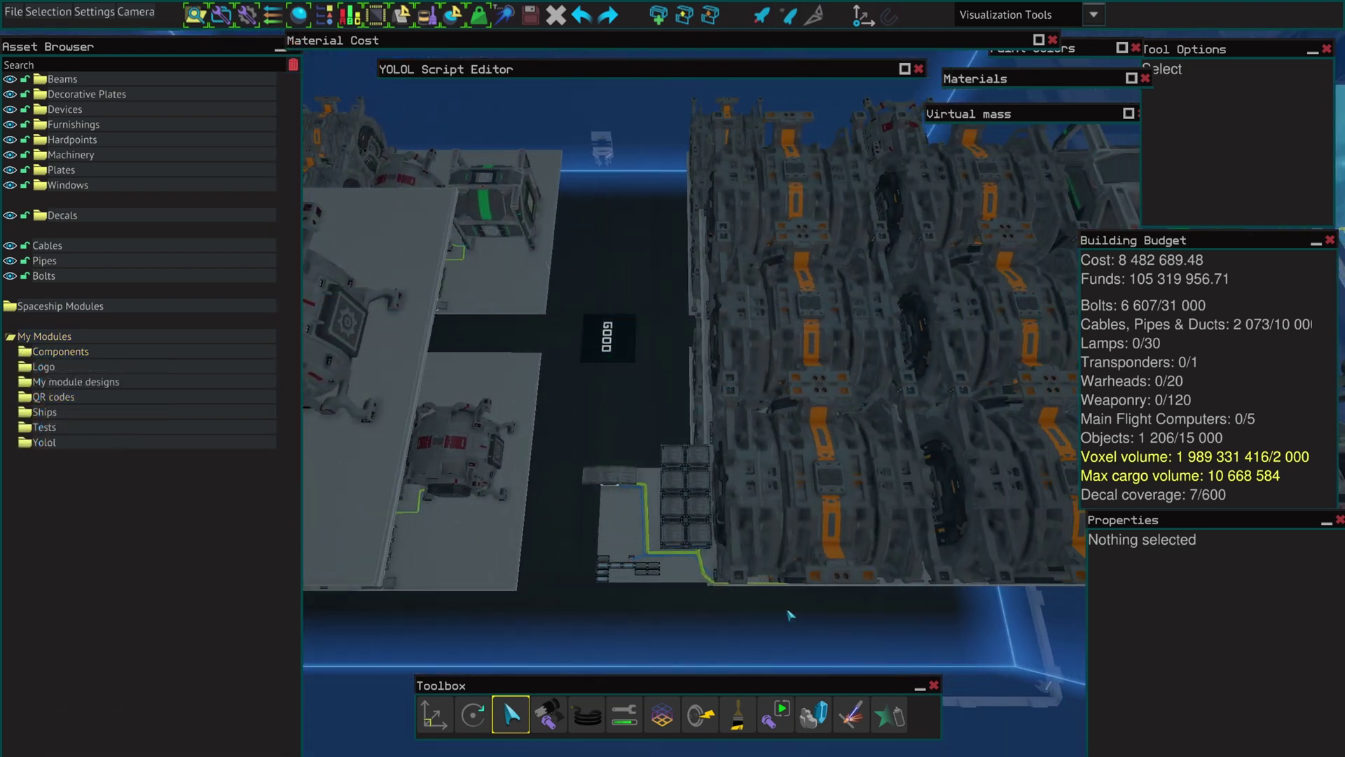
{"action": "key", "text": "d"}
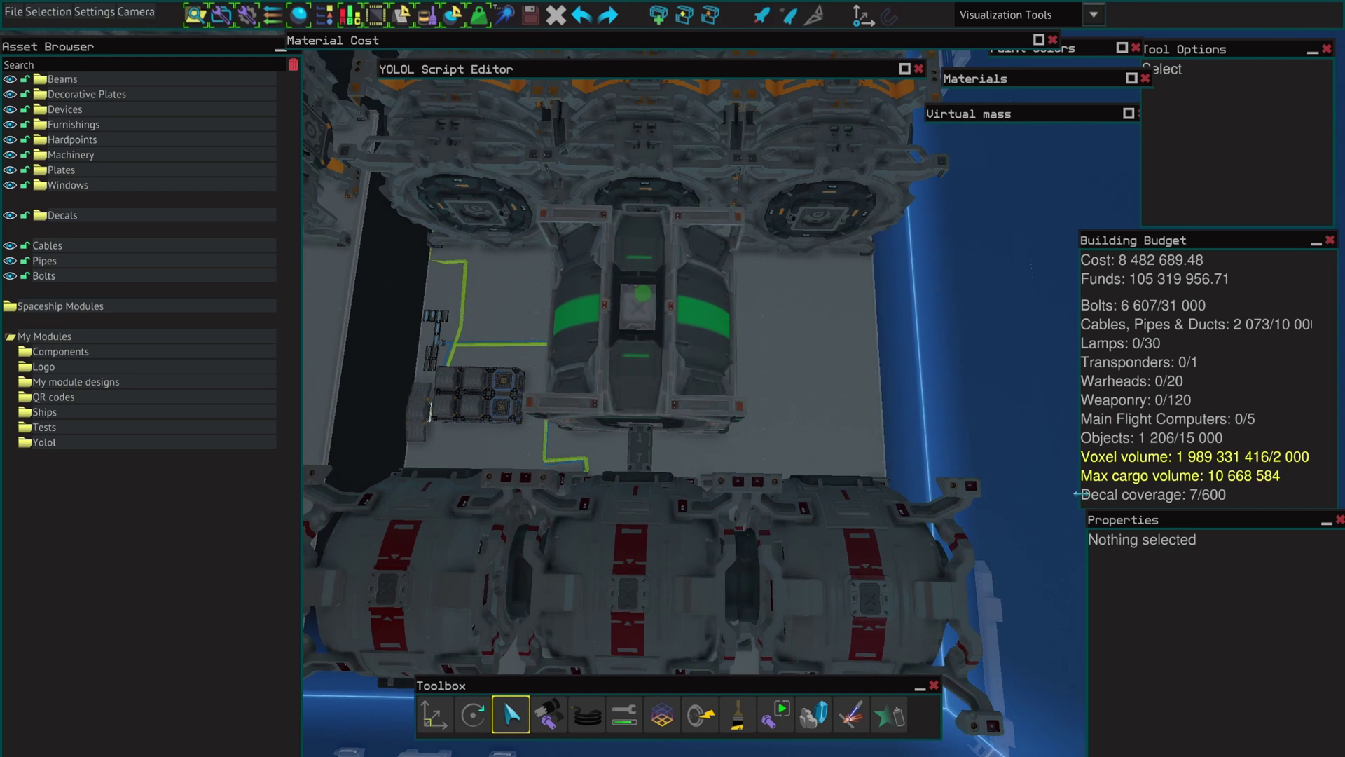
{"action": "key", "text": "a"}
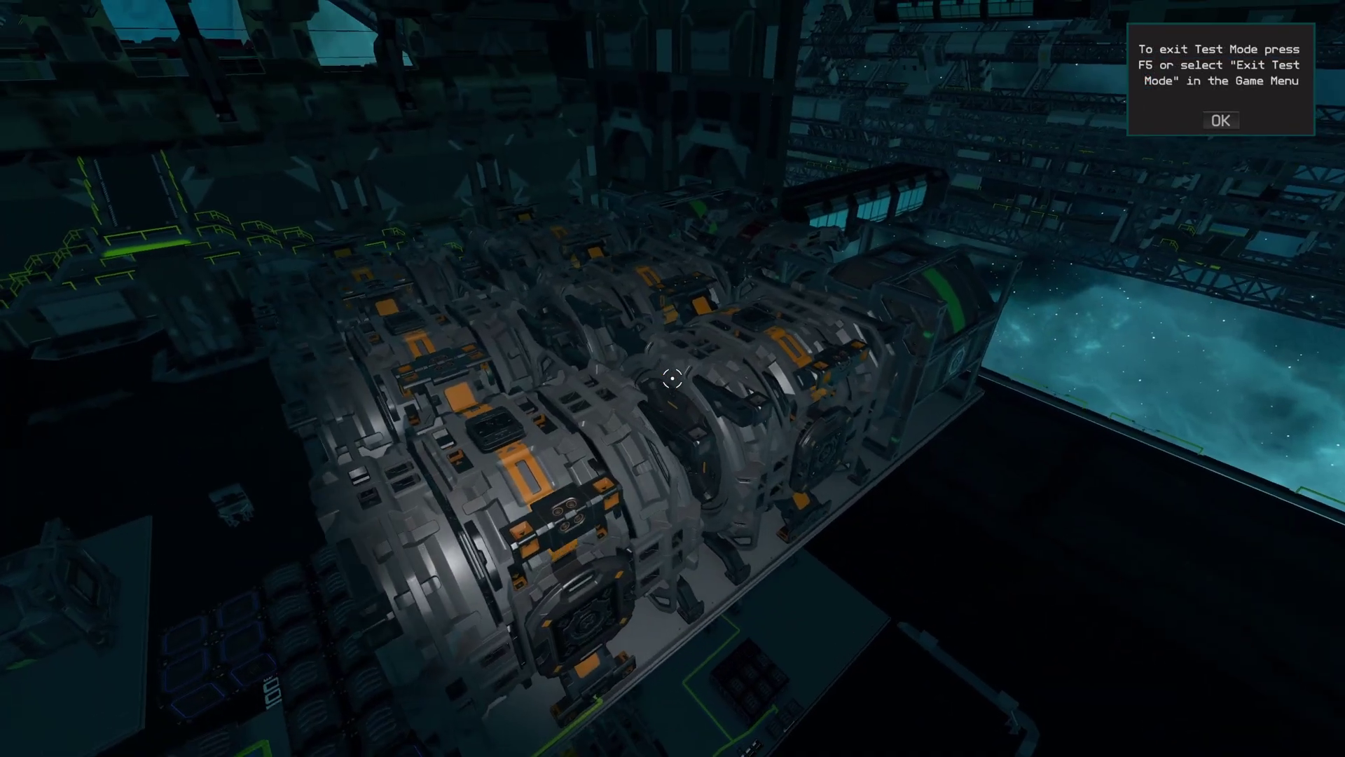
Fly around the large generator units in Test Mode and inspect the generator's data fields with the Universal Tool
{"action": "key", "text": "w"}
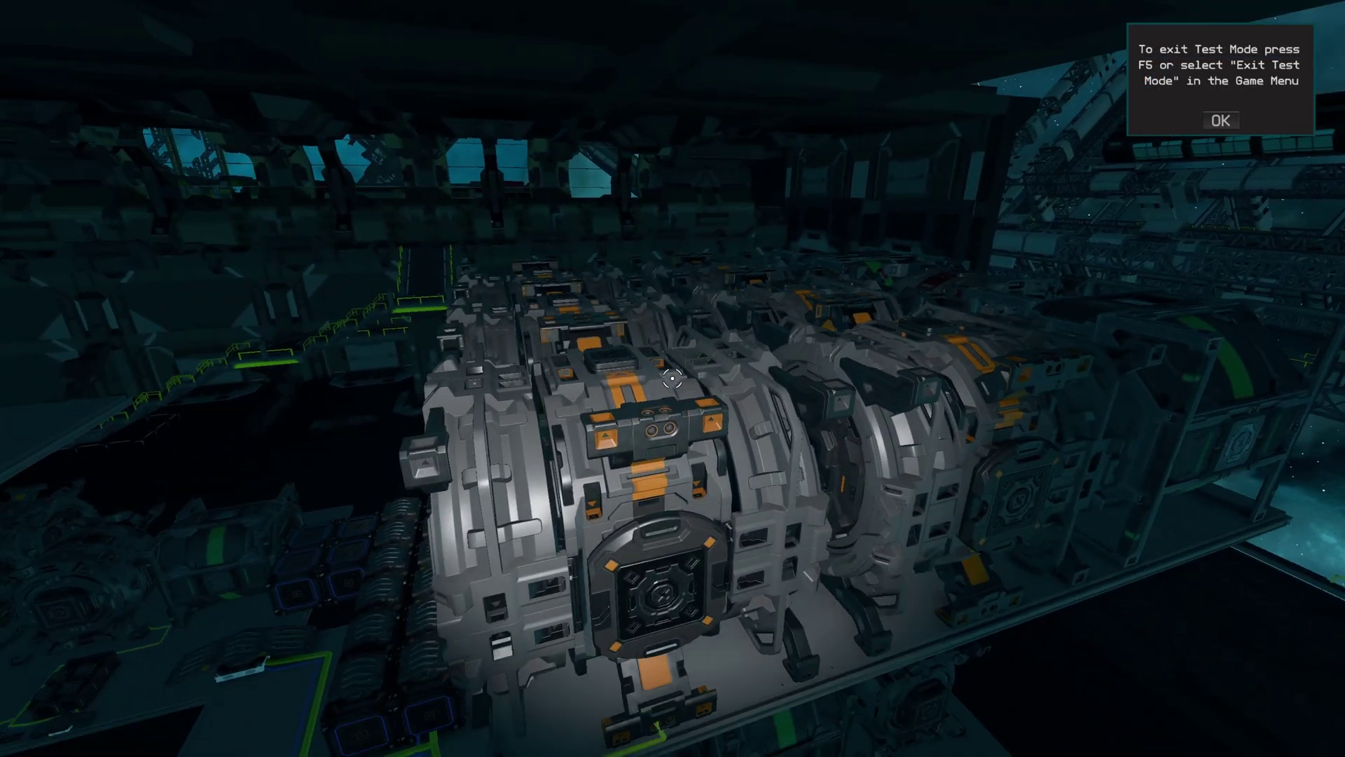
{"action": "key", "text": "w"}
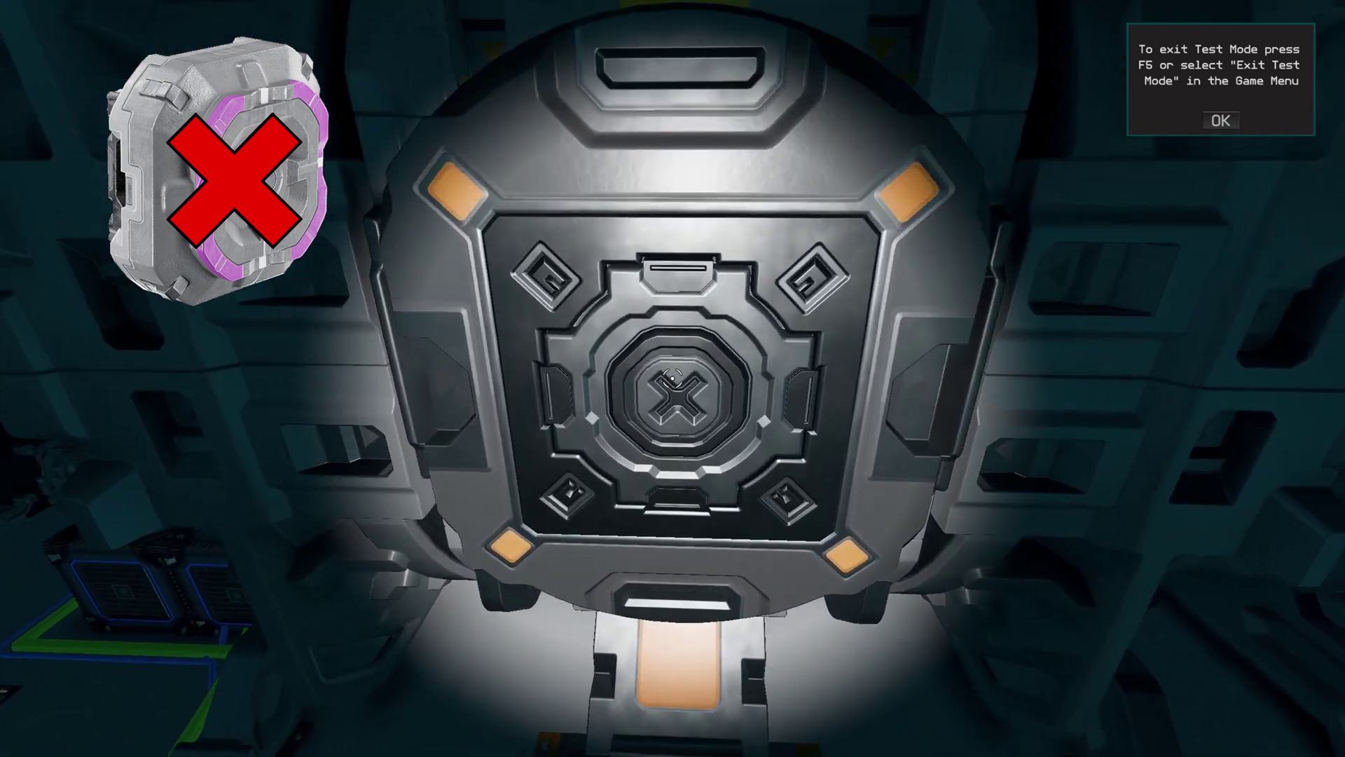
{"action": "key", "text": "space"}
{"action": "key", "text": "w"}
{"action": "key", "text": "w"}
{"action": "key", "text": "w"}
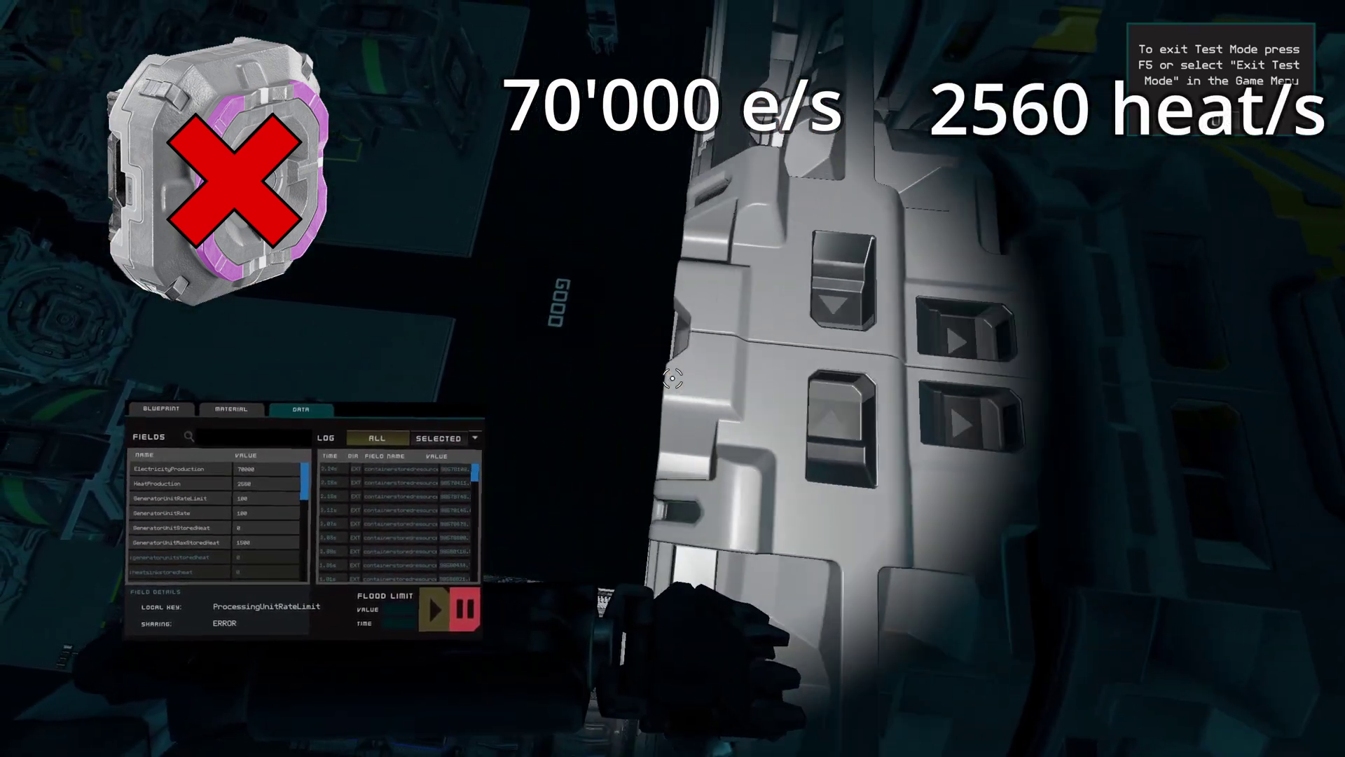
{"action": "key", "text": "w"}
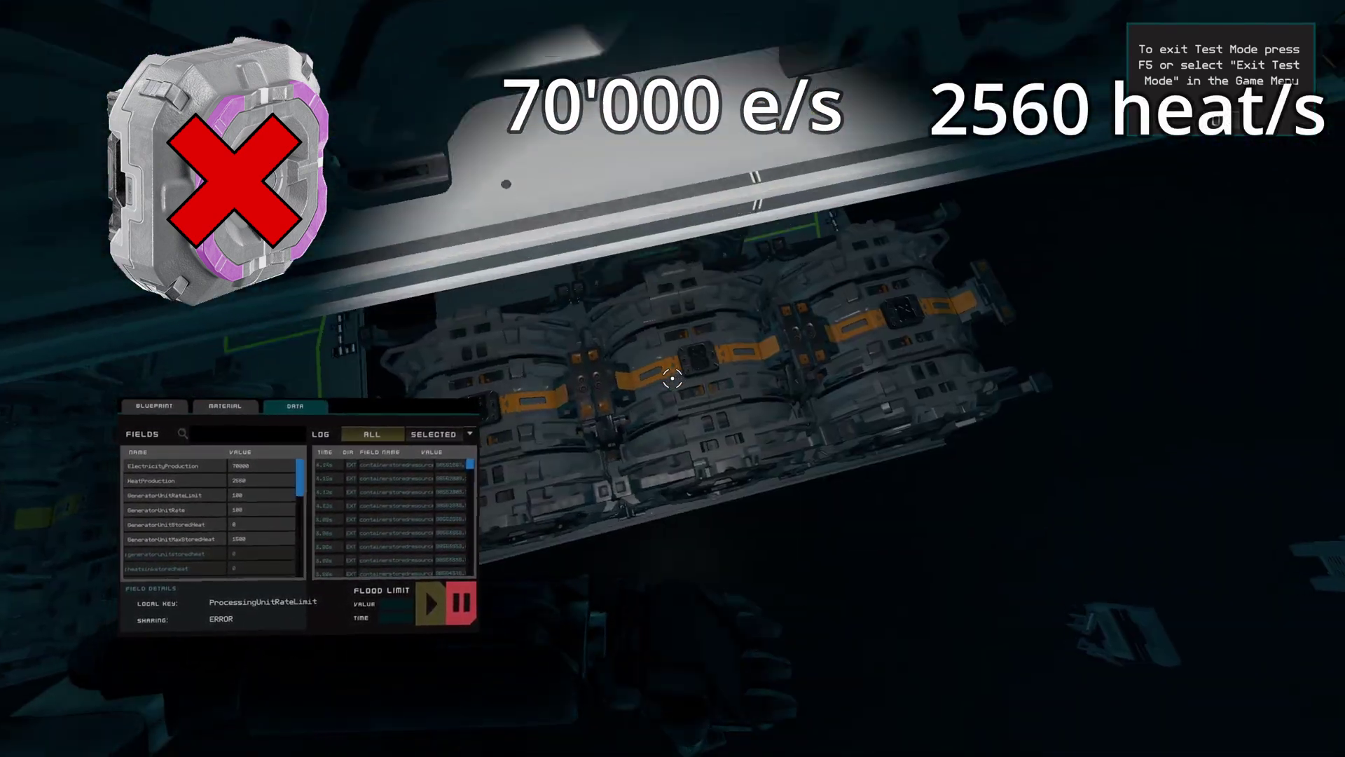
{"action": "key", "text": "w"}
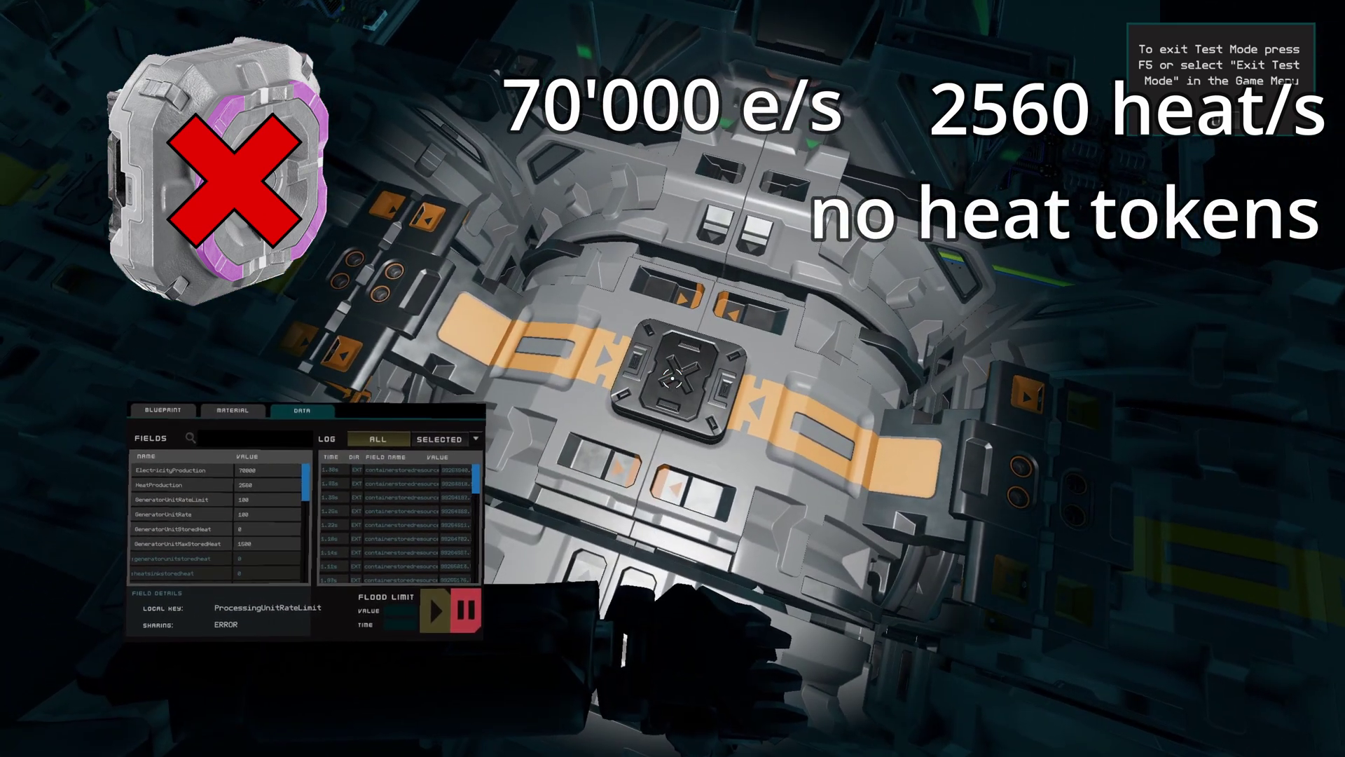
{"action": "key", "text": "s"}
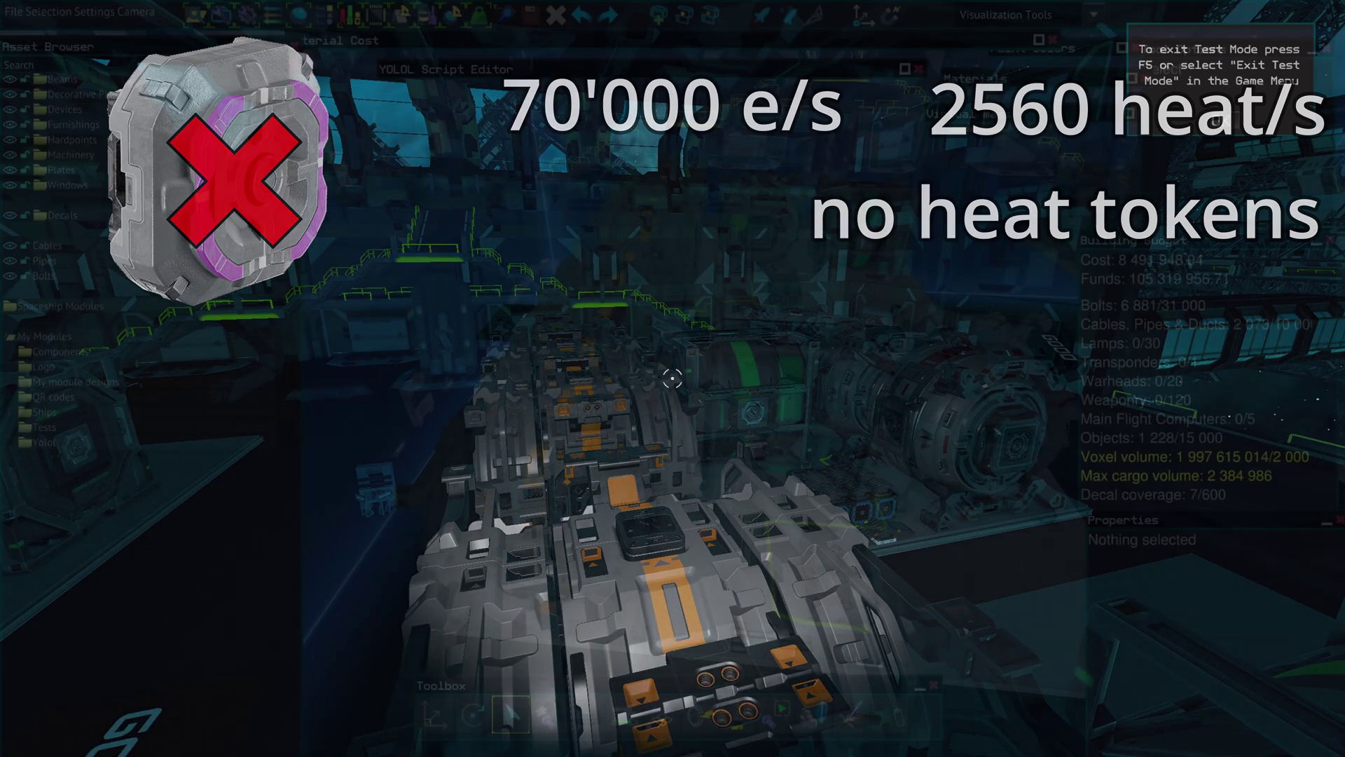
View the large generator build with the connected heatsink block and data panels, and enter Test Mode
{"action": "key", "text": "d"}
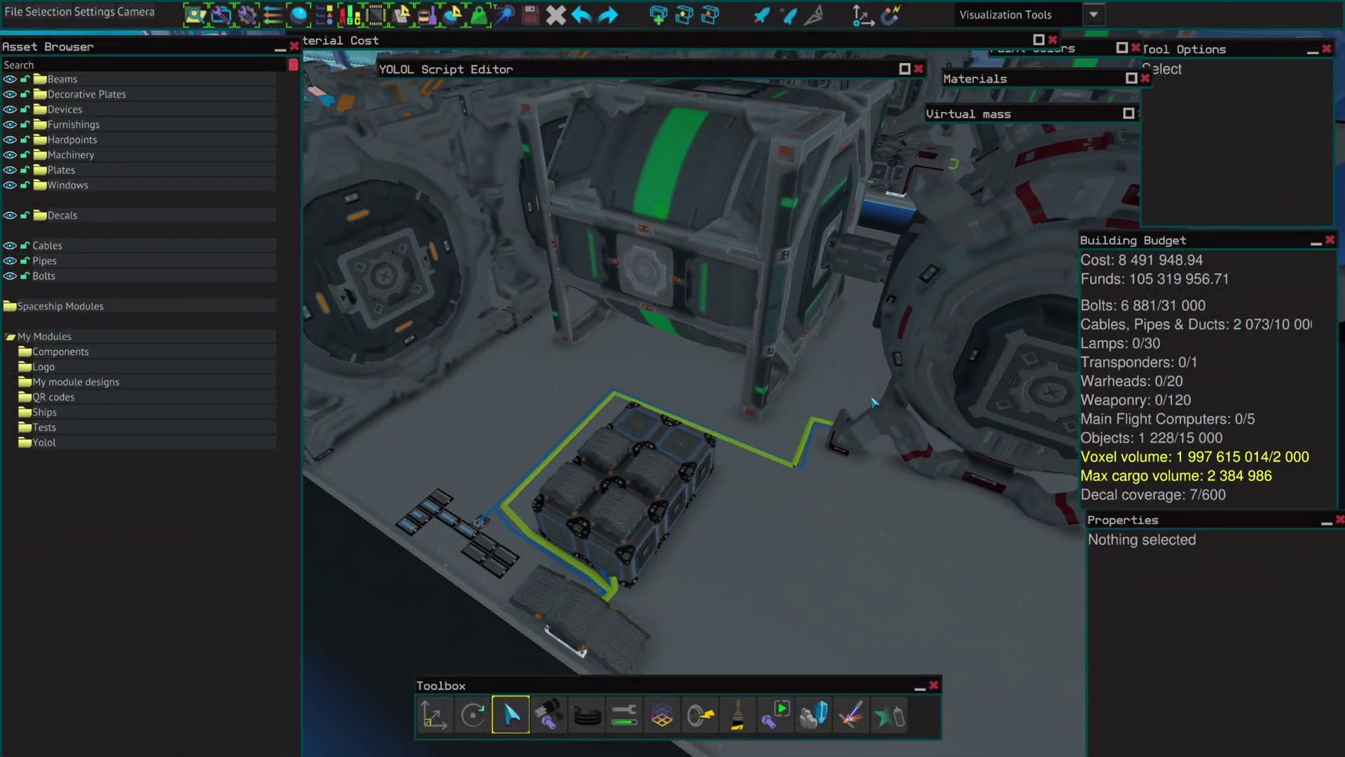
{"action": "key", "text": "a"}
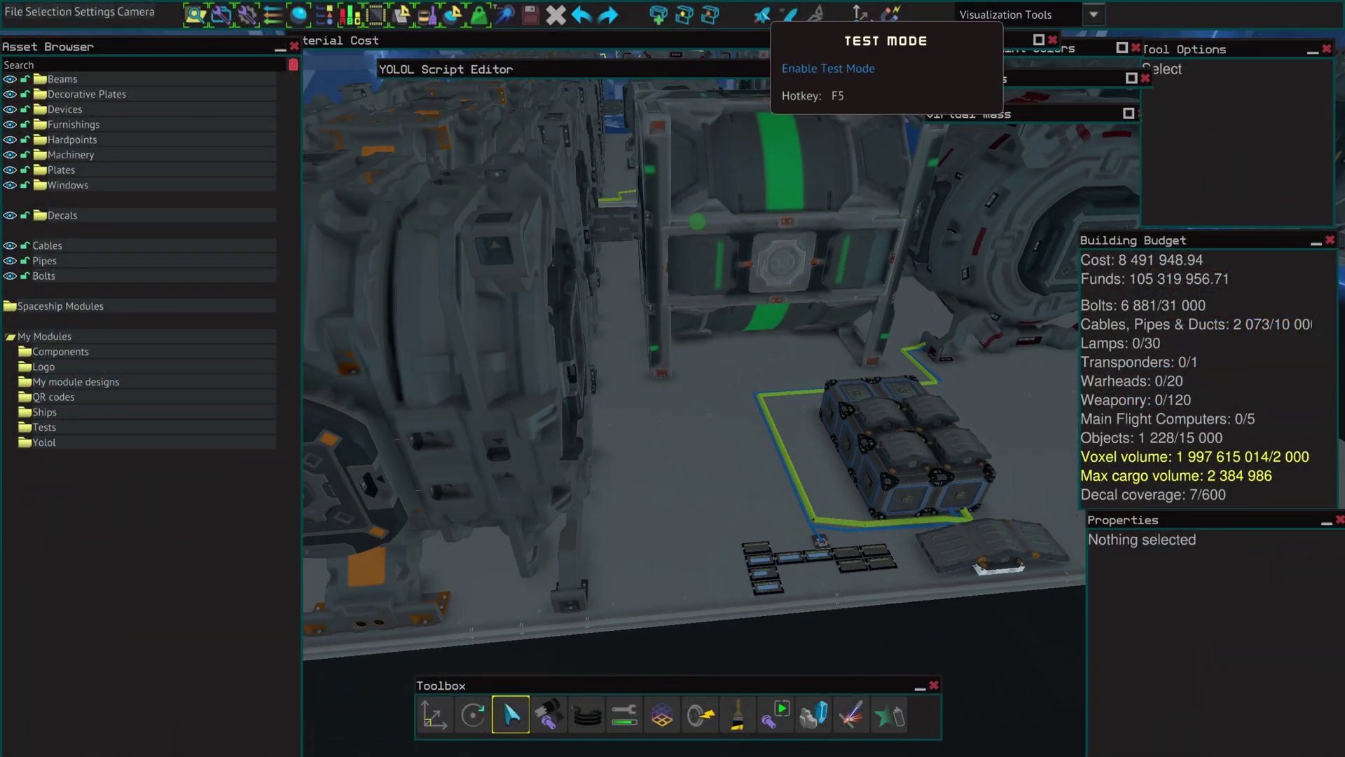
{"action": "left_click", "coordinate": [762, 15]}
Check the large generator's panel readouts, inspect the generator's base connectors and supports with the flashlight, and exit Test Mode
{"action": "key", "text": "w"}
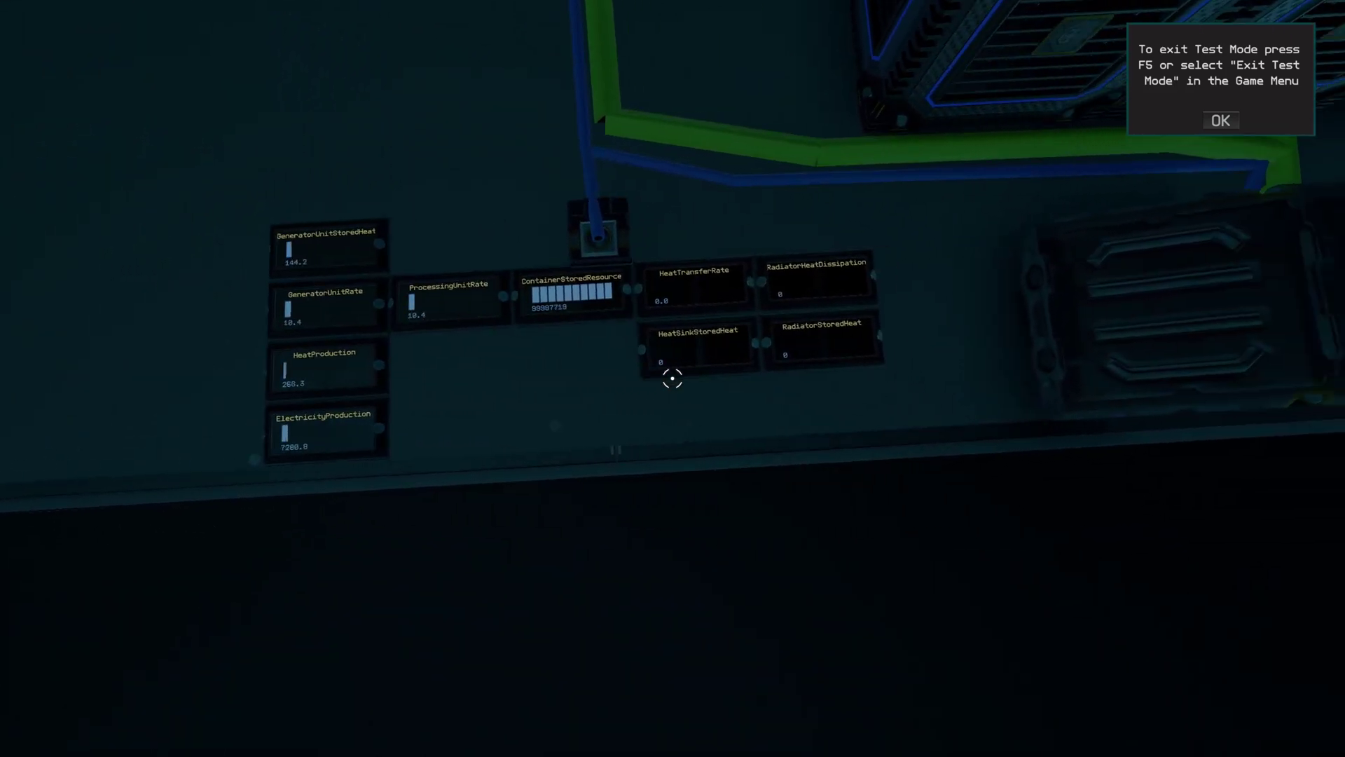
{"action": "key", "text": "w"}
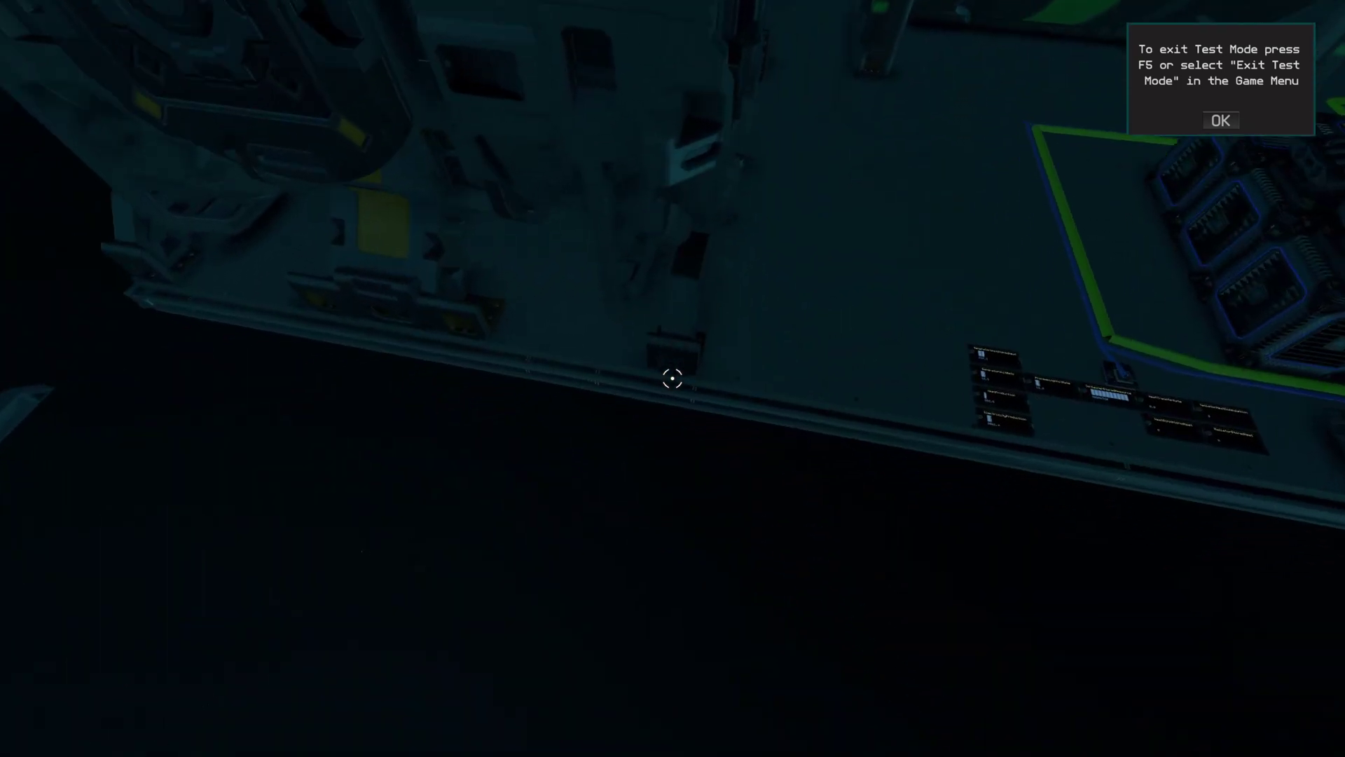
{"action": "key", "text": "l"}
{"action": "key", "text": "w"}
{"action": "key", "text": "a"}
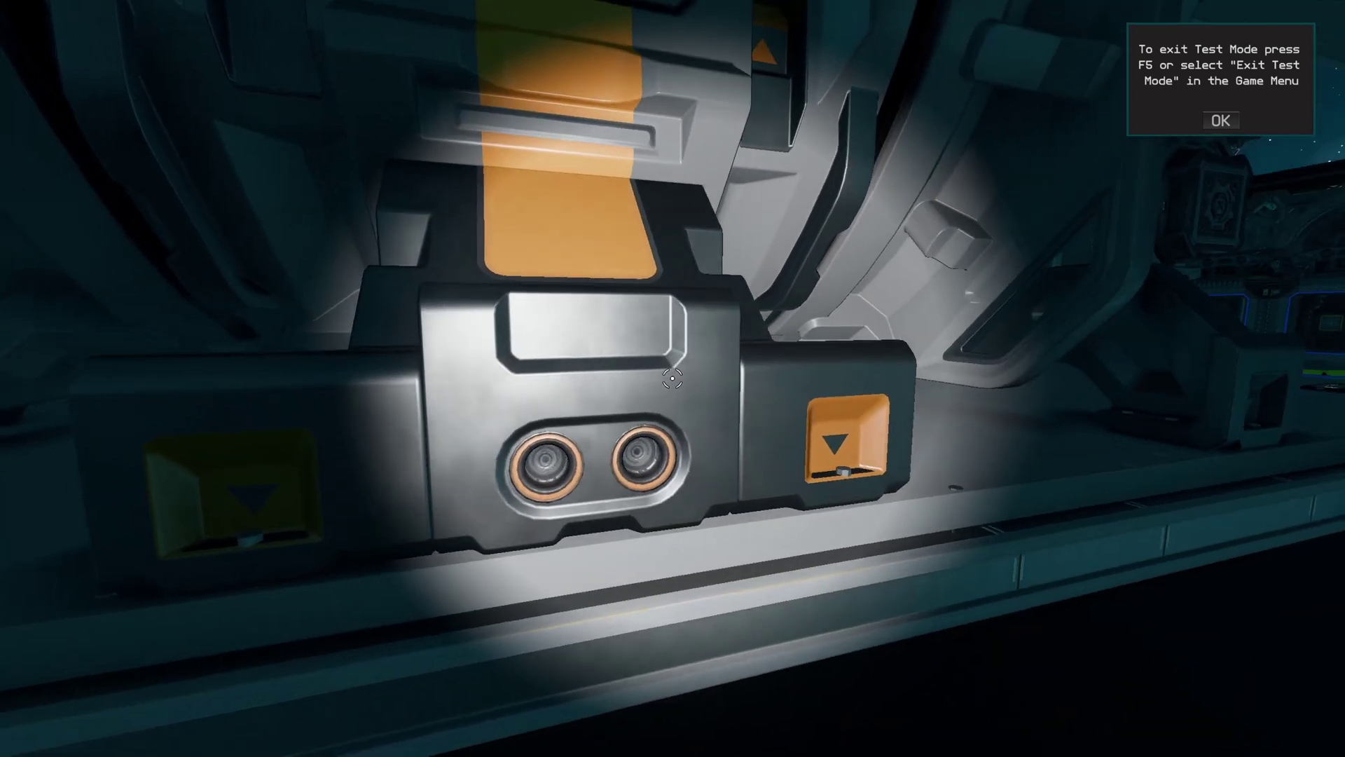
{"action": "key", "text": "s"}
{"action": "key", "text": "d"}
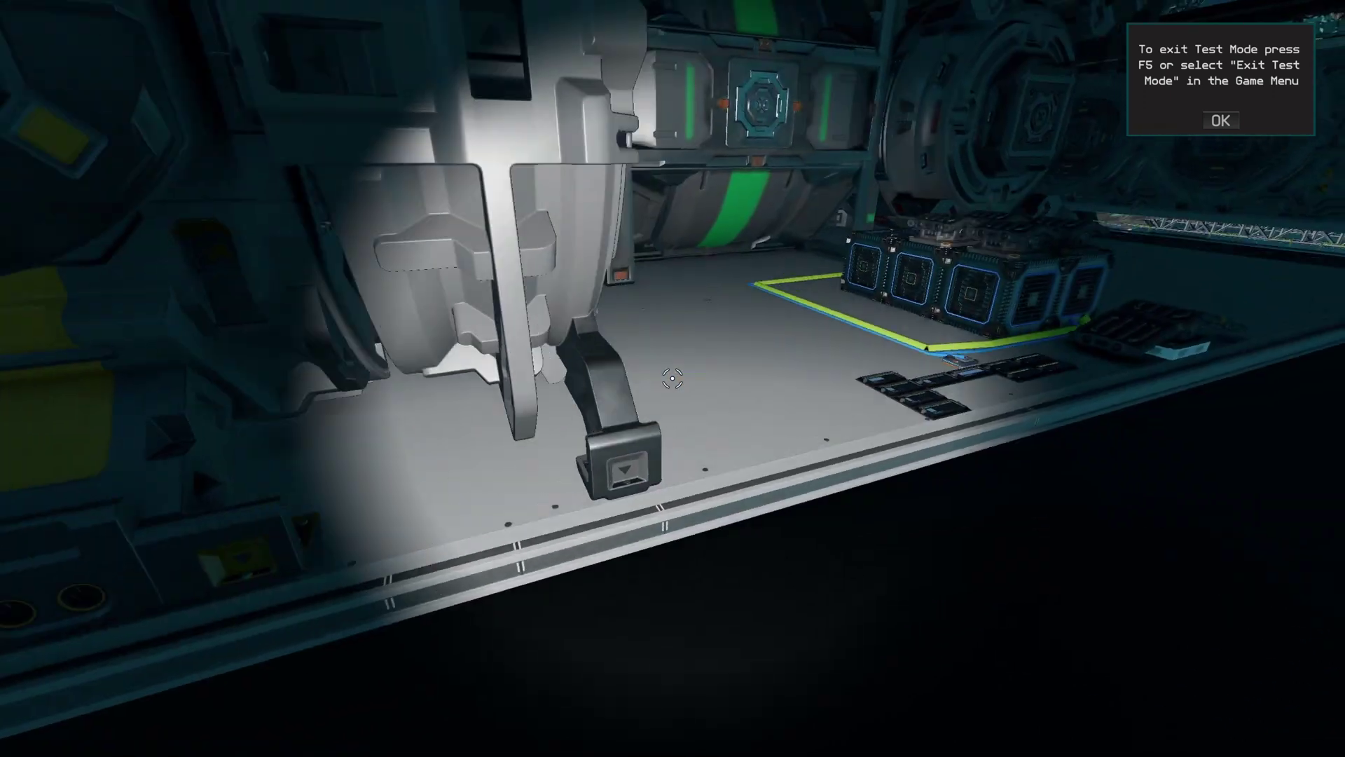
{"action": "key", "text": "l"}
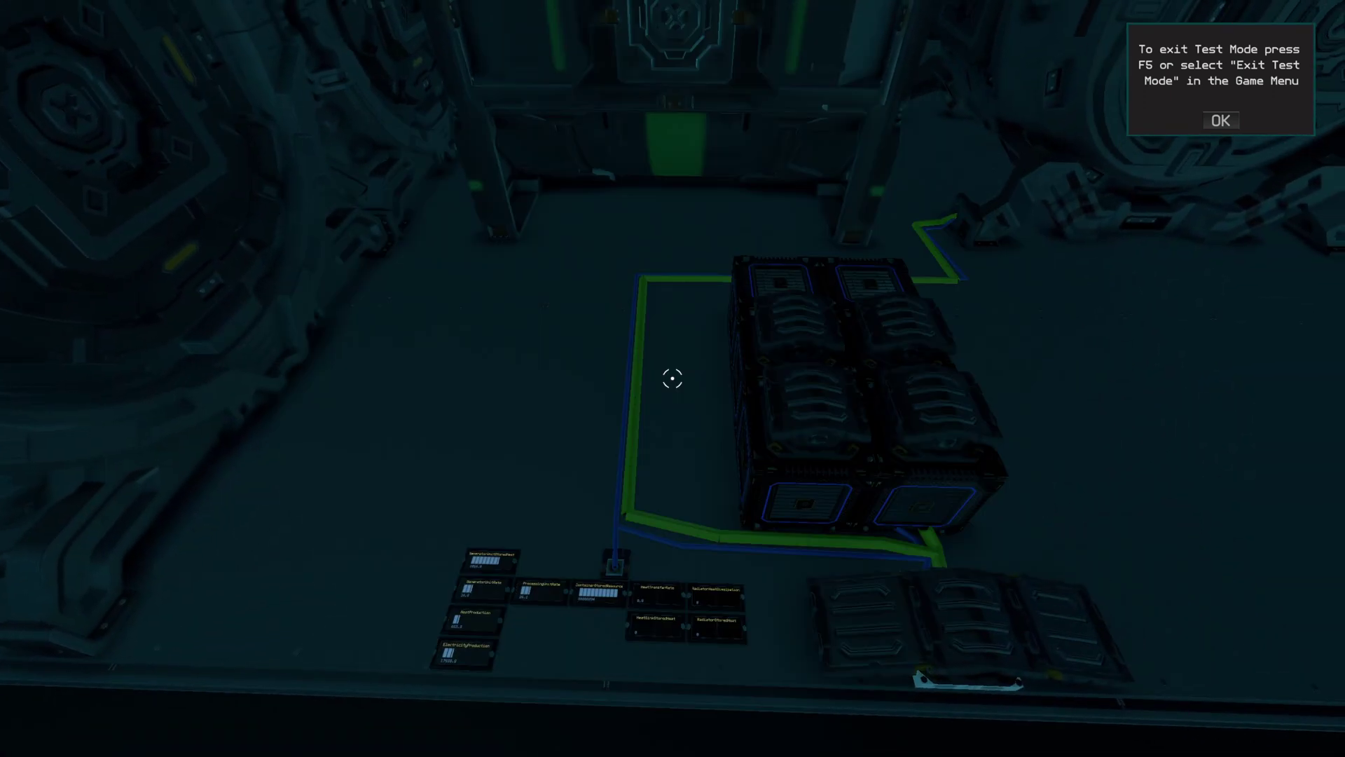
{"action": "key", "text": "F5"}
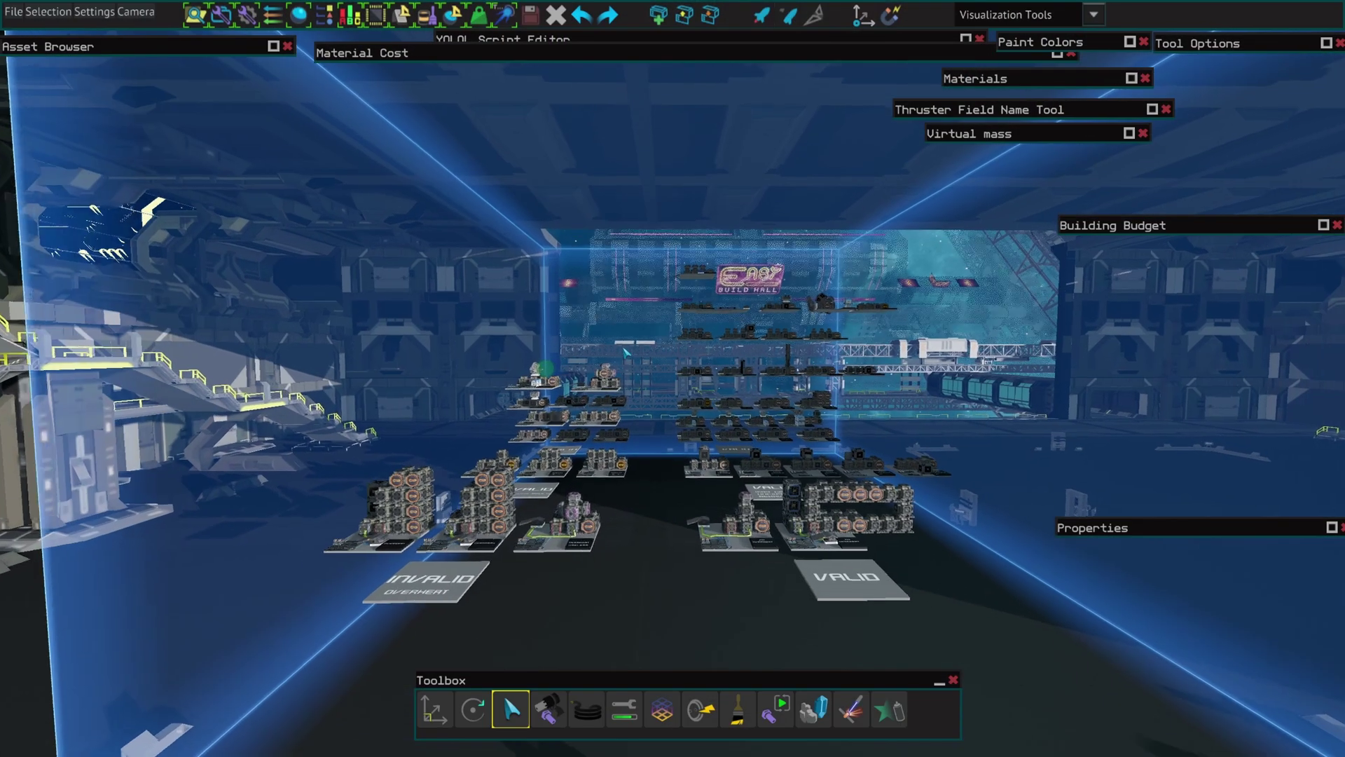
Fly through the build hall past the INVALID and VALID rows of generator examples
{"action": "key", "text": "w"}
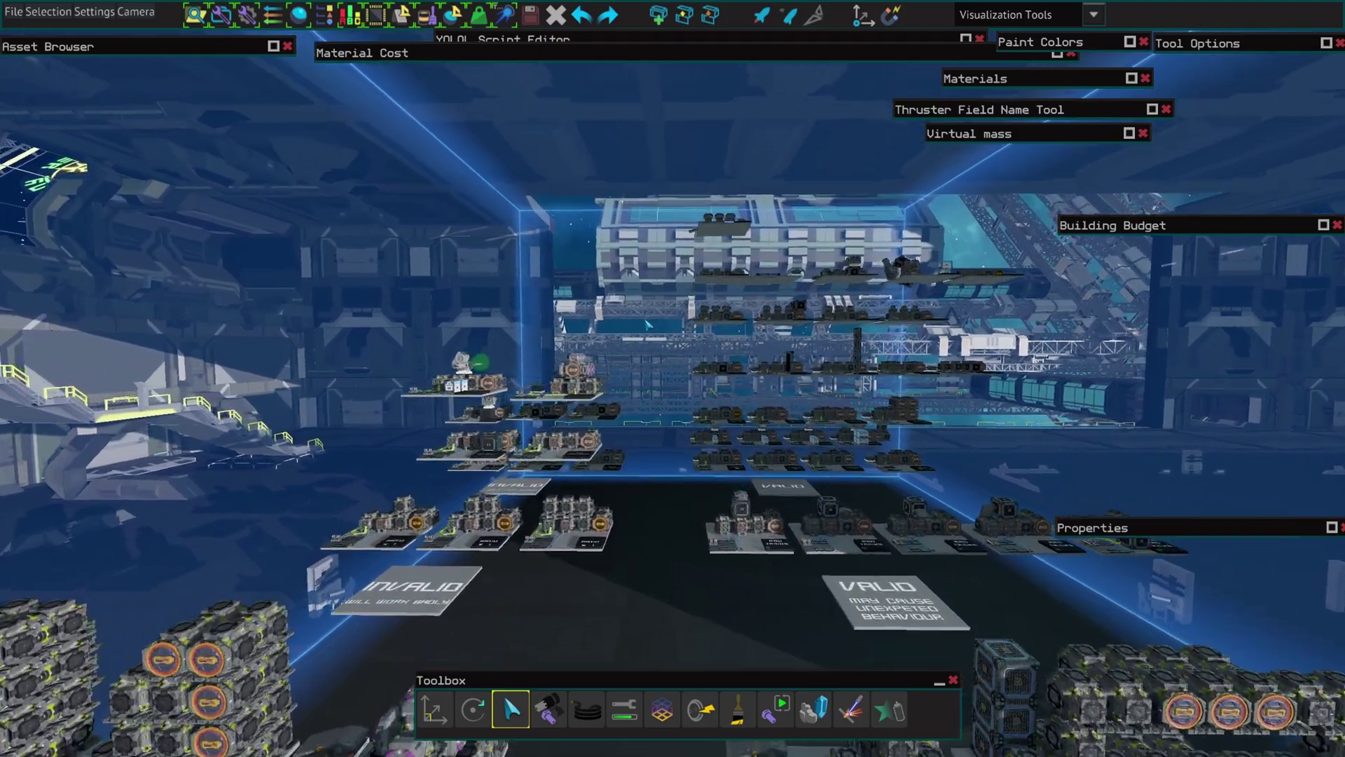
{"action": "key", "text": "w"}
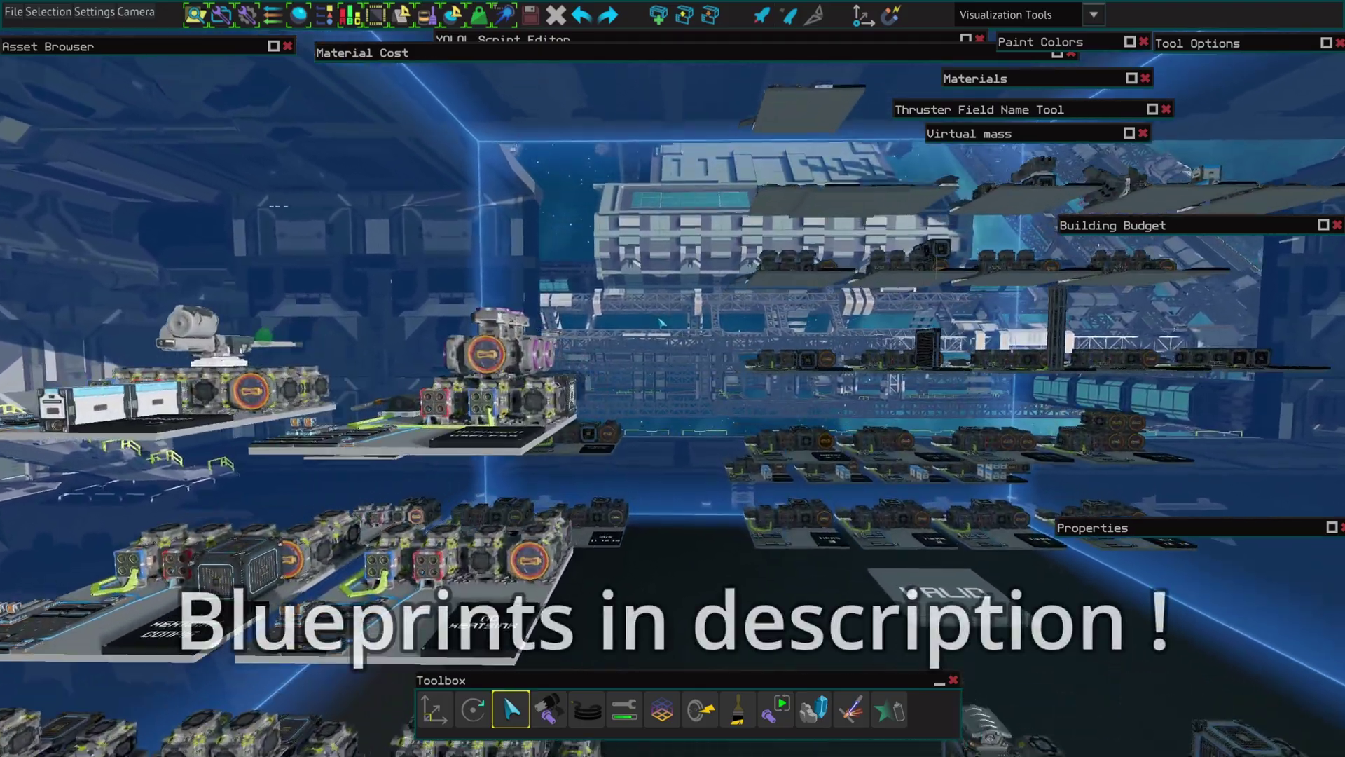